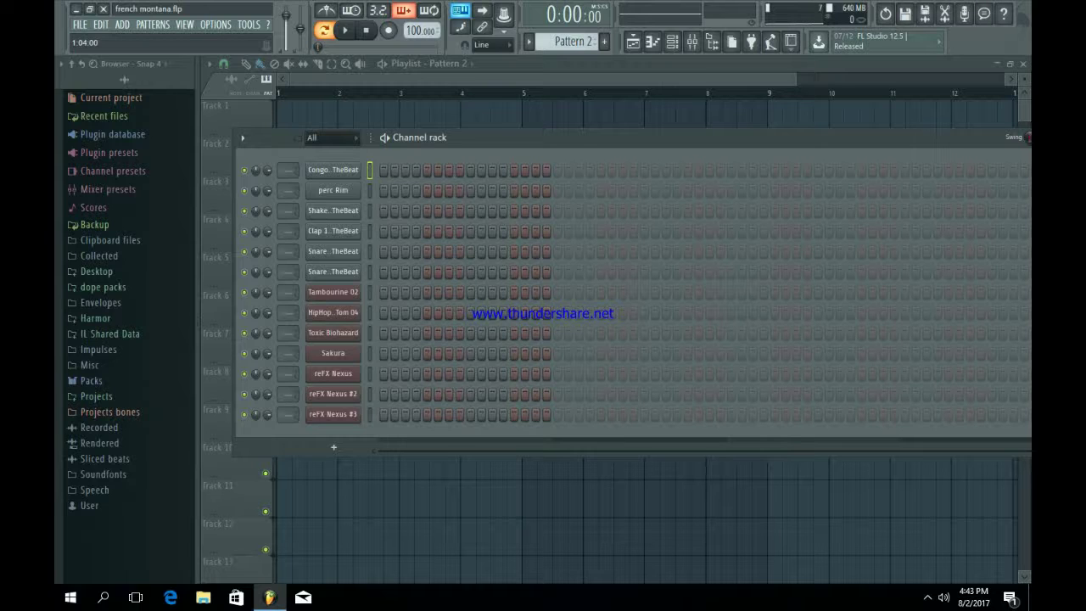
- Program the Congo channel in Pattern 2 with hits on steps 4, 7, 12, 15, 20, 23, 28 and 31
click(332, 170)
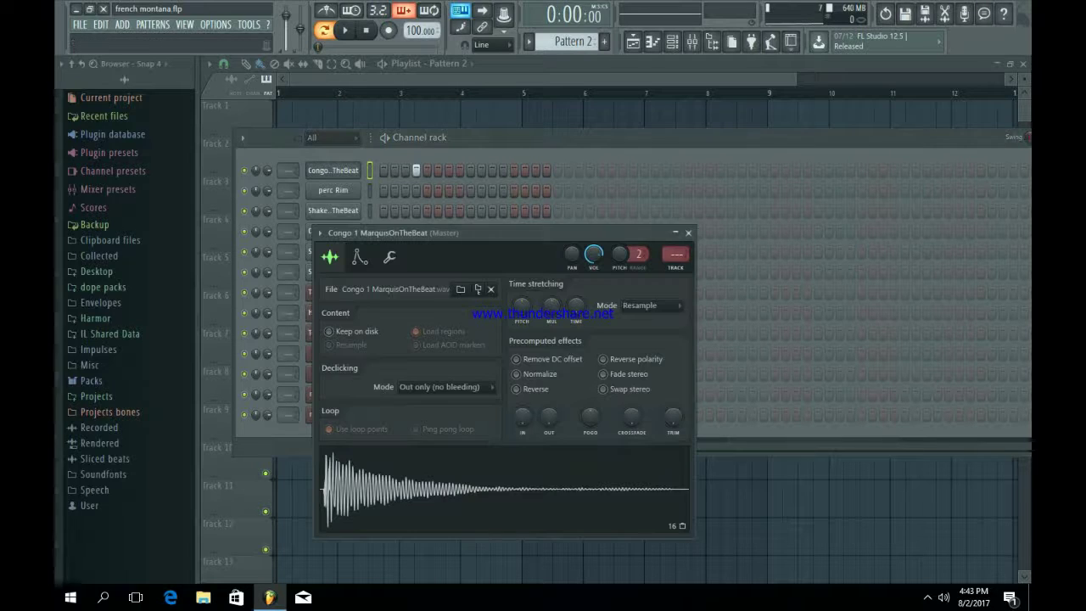
click(688, 233)
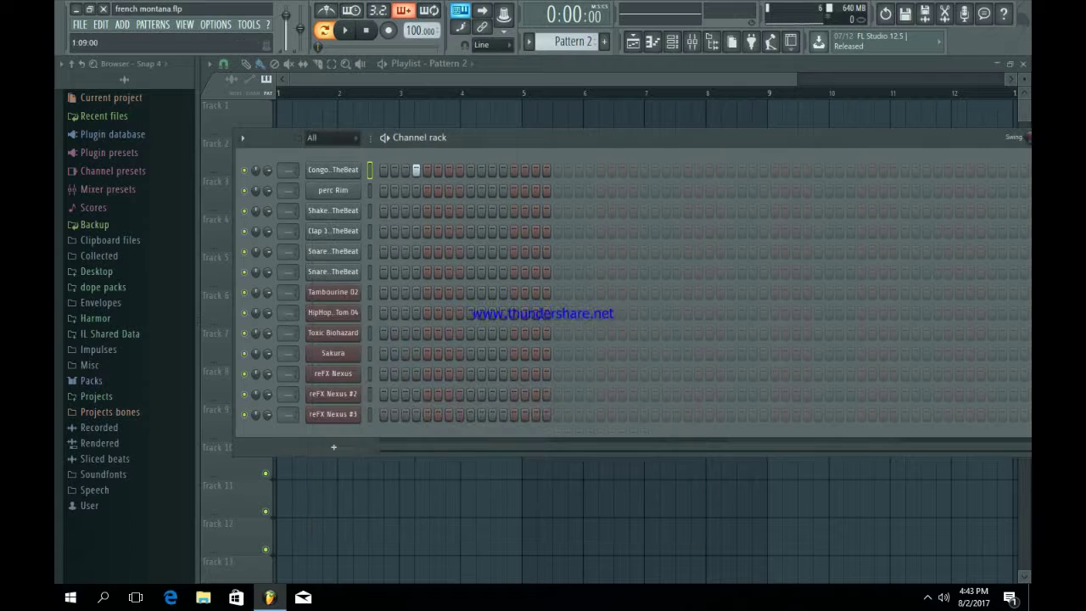
key(space)
click(589, 169)
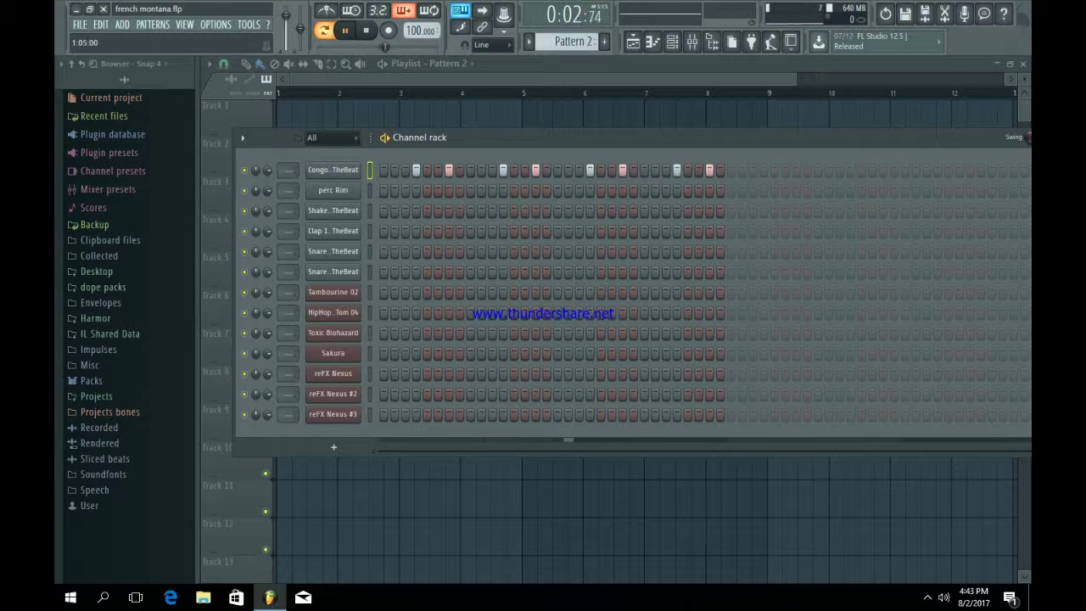
key(space)
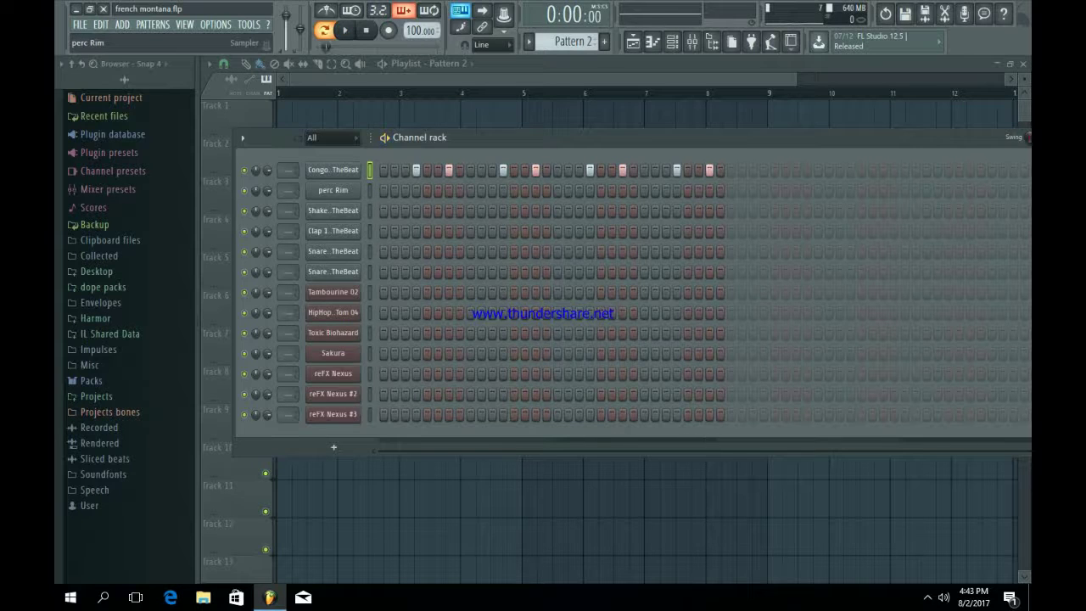
- Review the perc Rim channel's sample, envelope and miscellaneous settings, and place its hits on steps 5, 13, 21 and 29
click(332, 191)
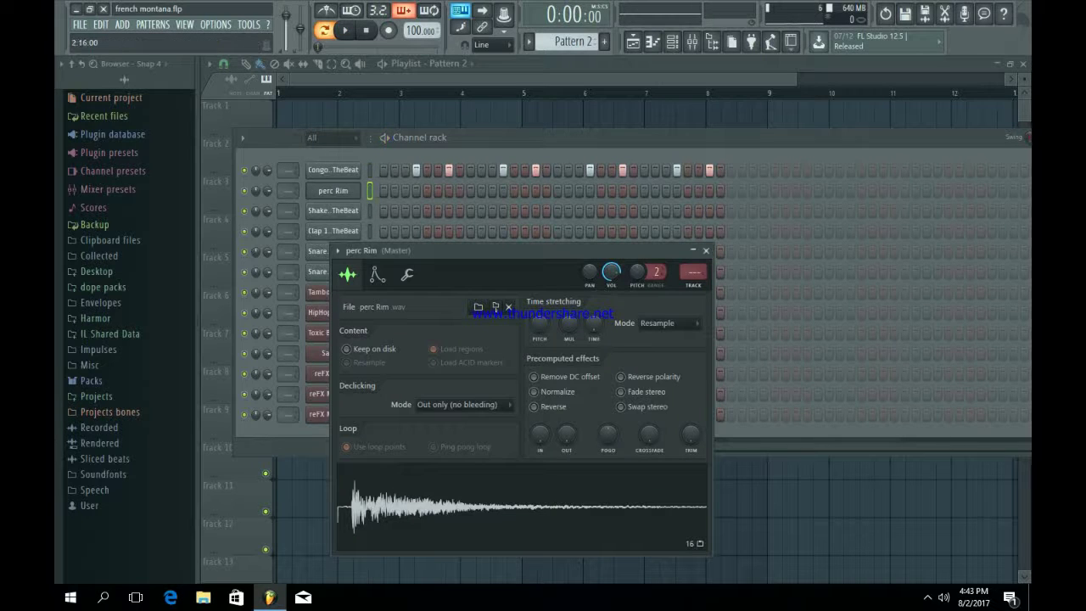
click(705, 251)
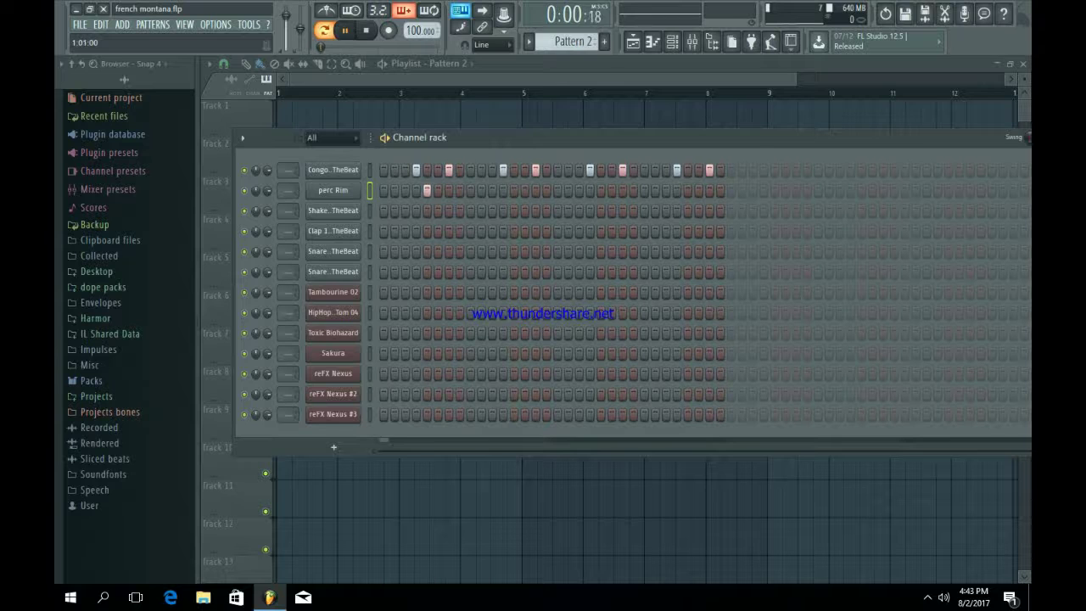
click(333, 191)
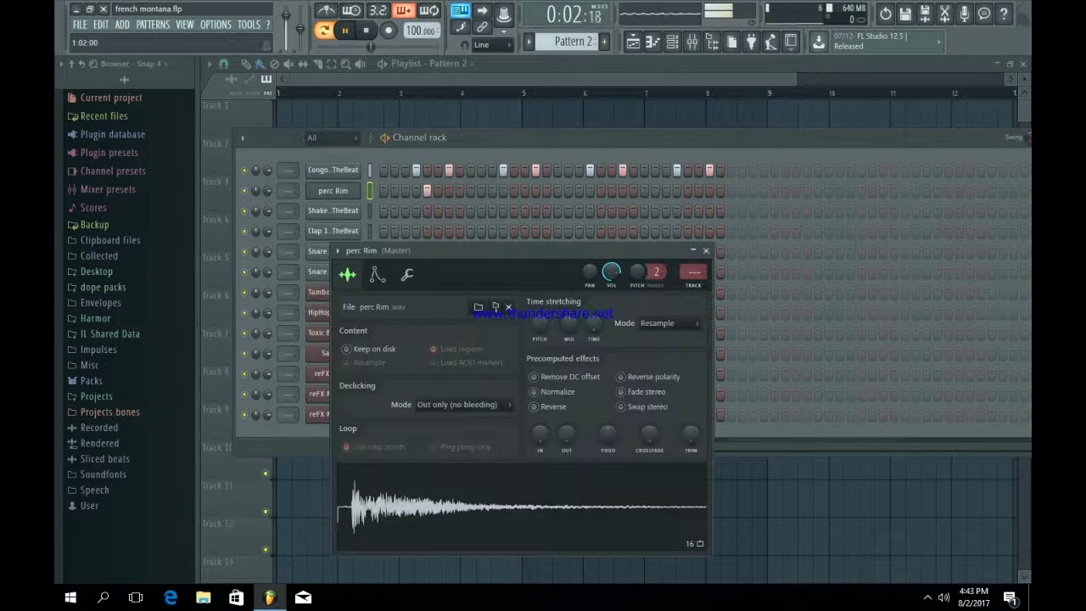
key(space)
click(408, 274)
click(378, 274)
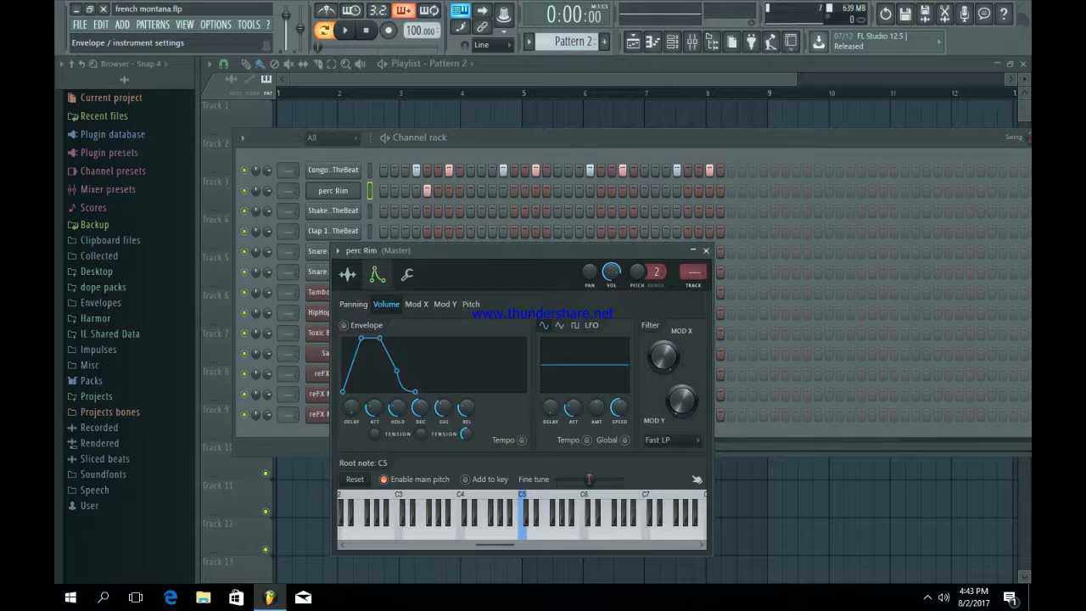
click(407, 274)
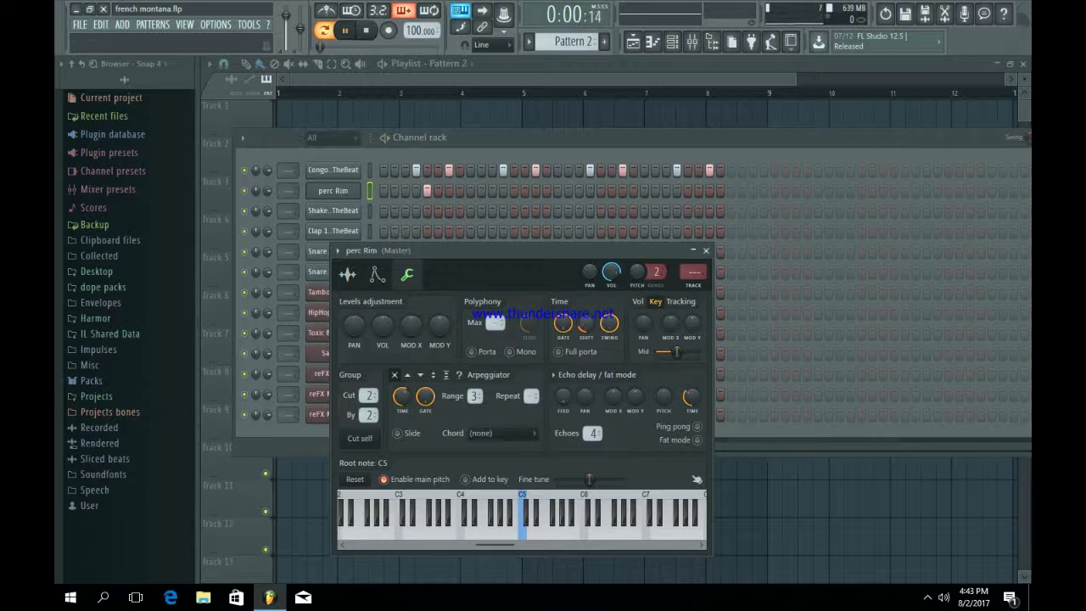
click(705, 250)
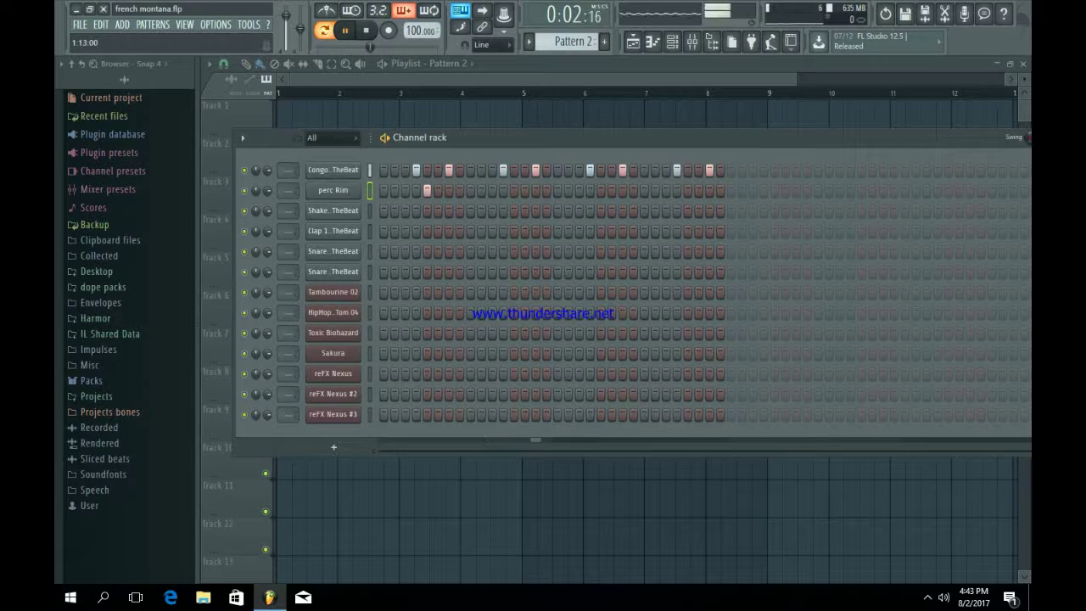
click(514, 190)
click(600, 191)
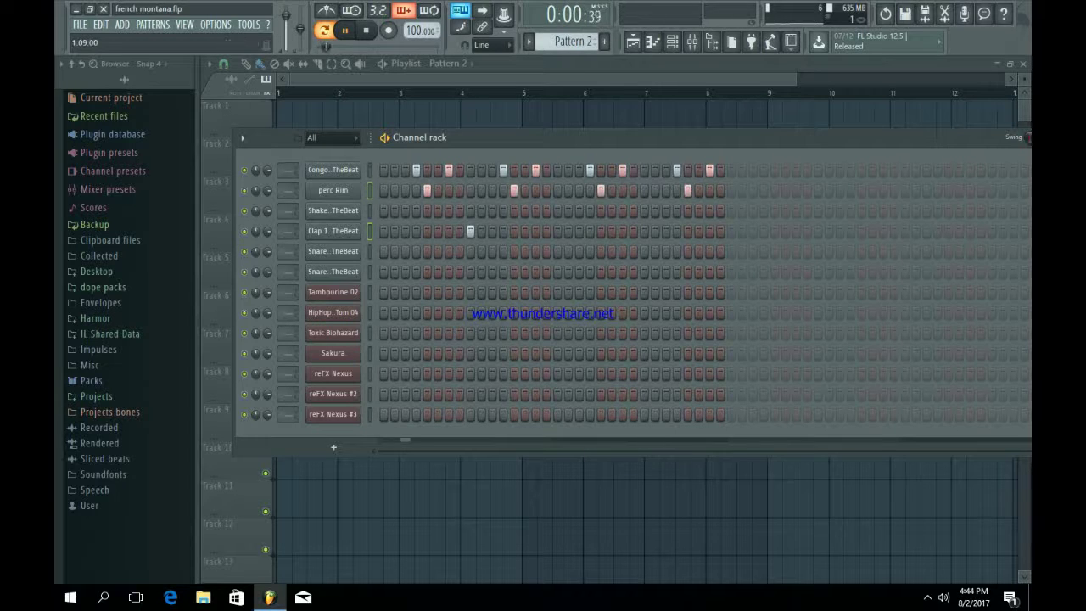
- Place Clap 1 hits on steps 9, 17 and 25, and shaker hits on steps 2, 7, 12, 17, 22 and 27
click(644, 230)
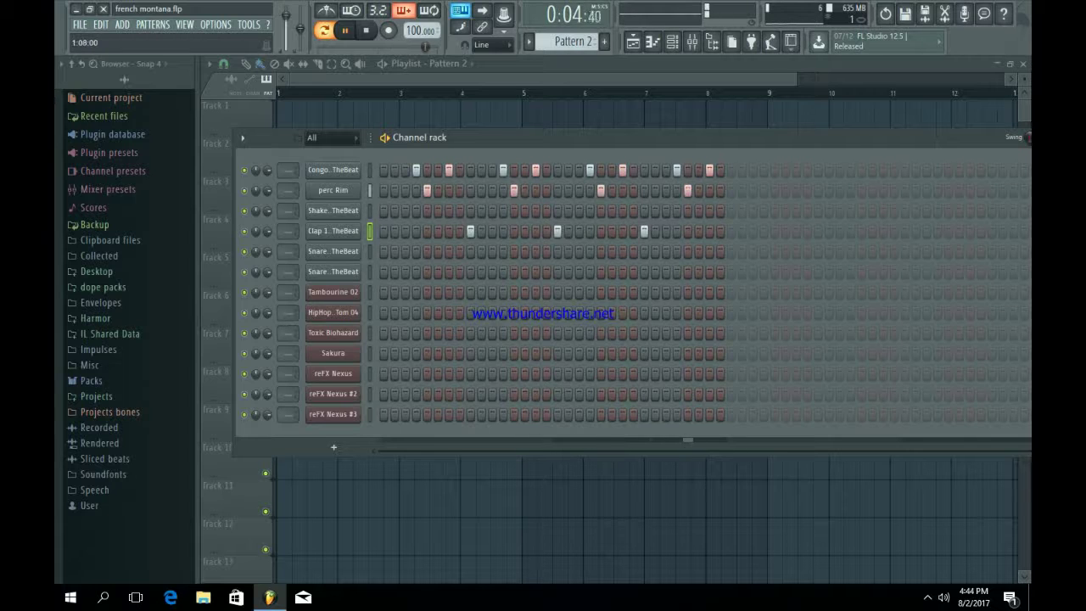
click(394, 210)
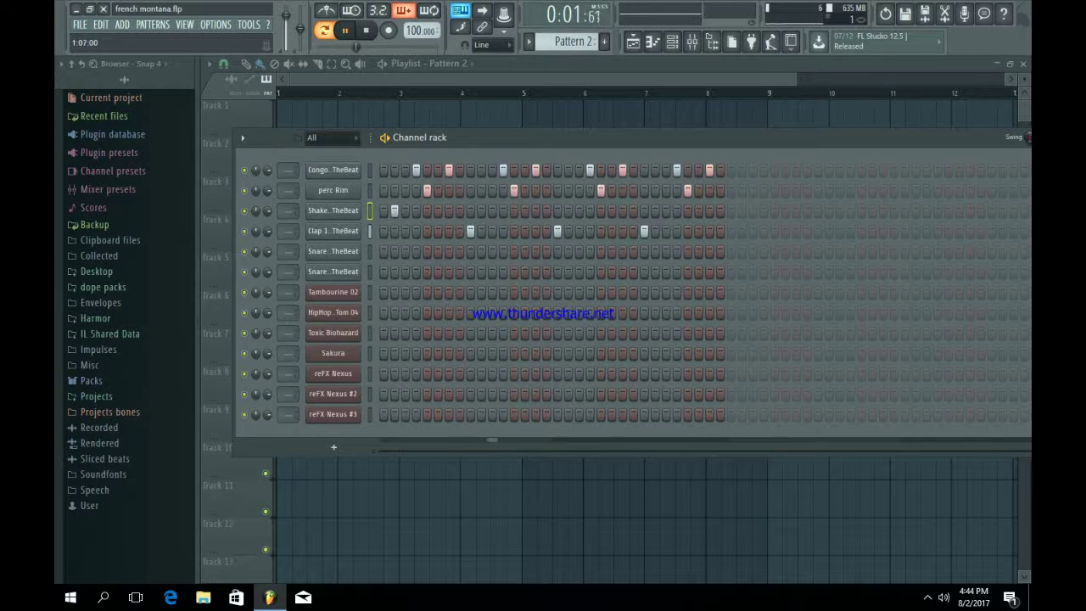
click(449, 211)
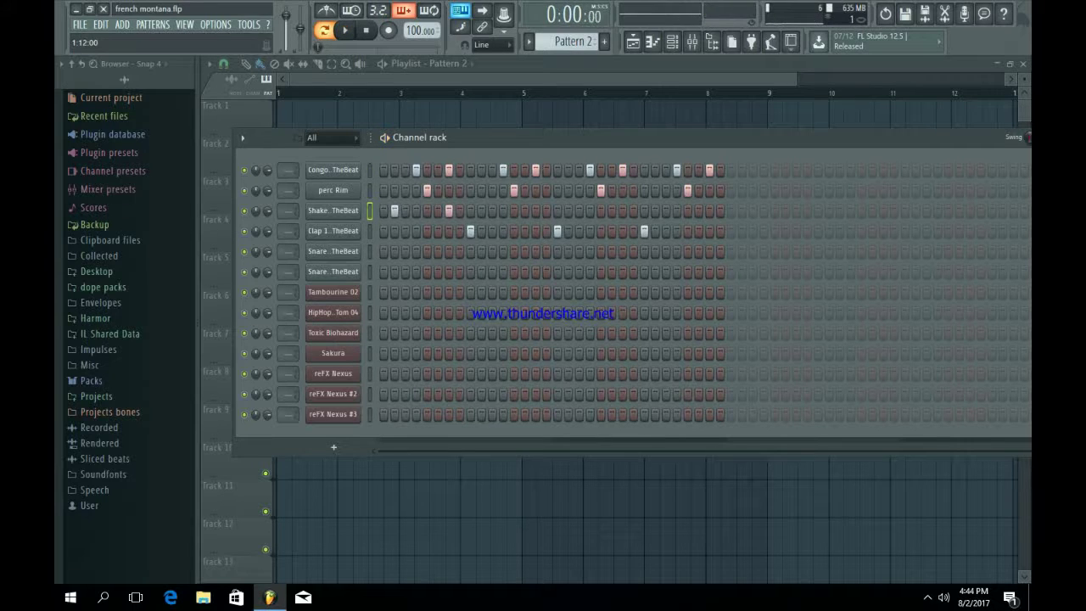
click(503, 211)
key(space)
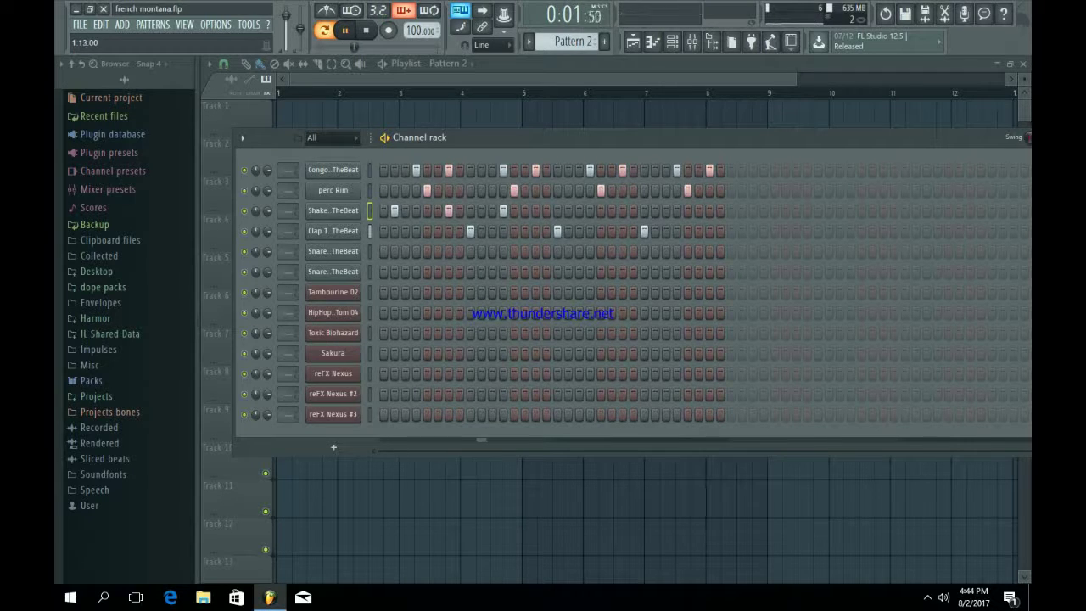
click(557, 211)
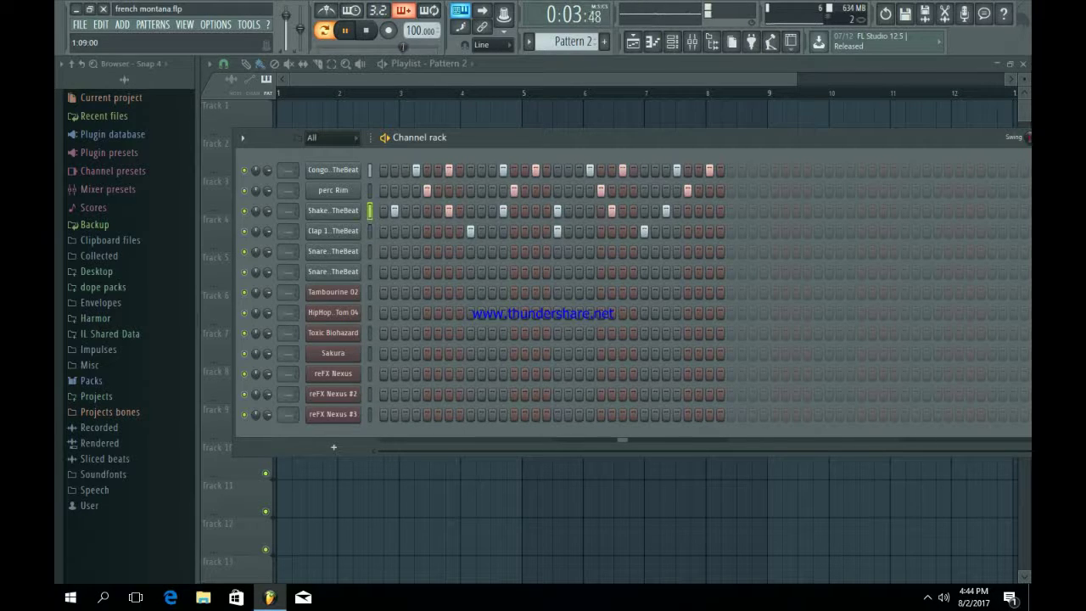
- Add a single hit on step 26 of the Snare 3 channel and audition the pattern
click(578, 252)
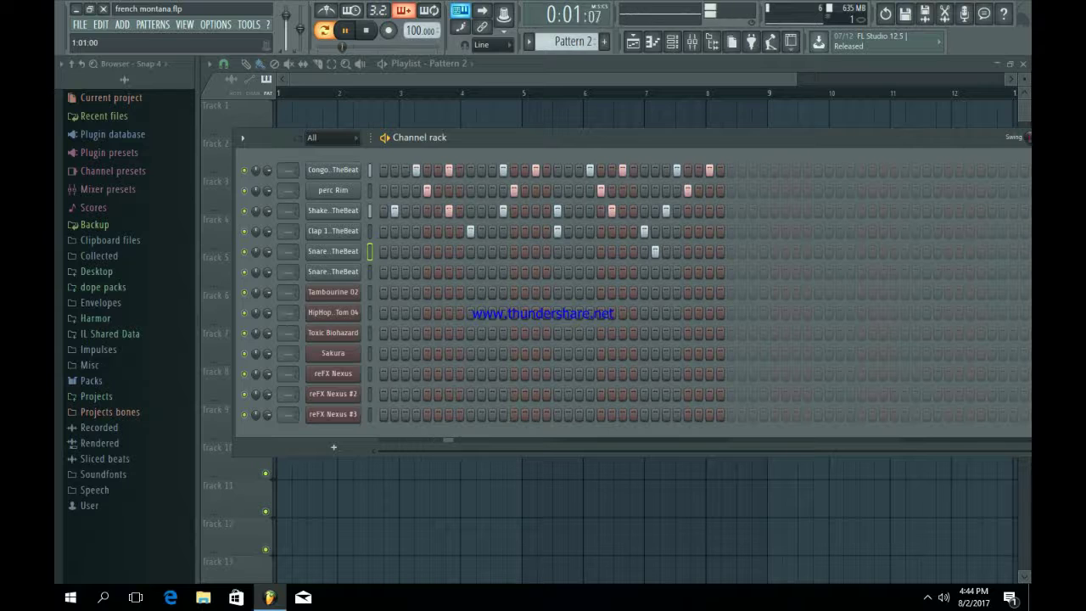
key(space)
click(333, 252)
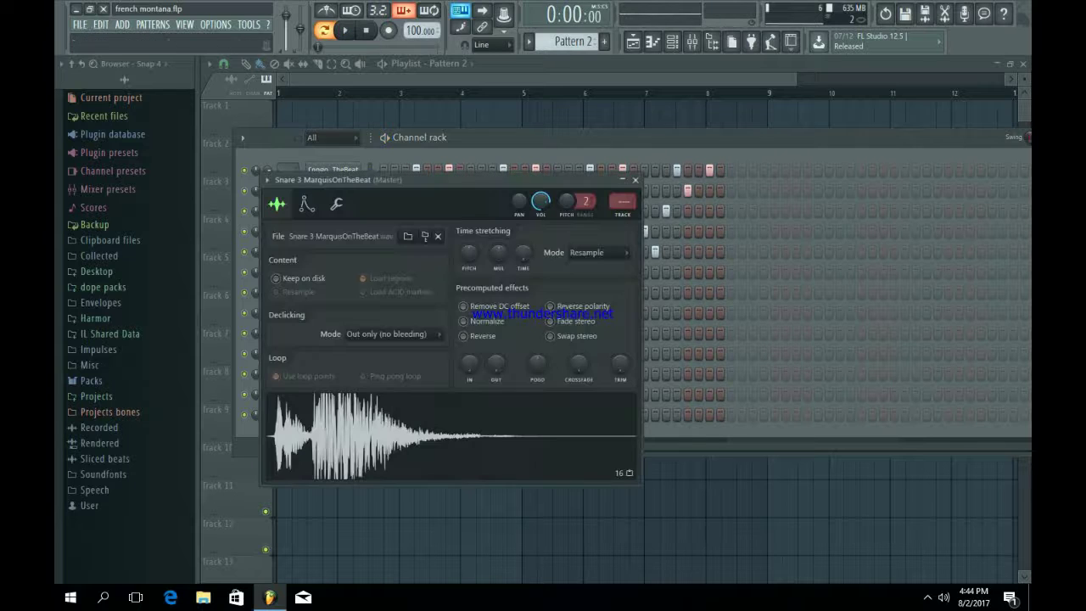
click(635, 180)
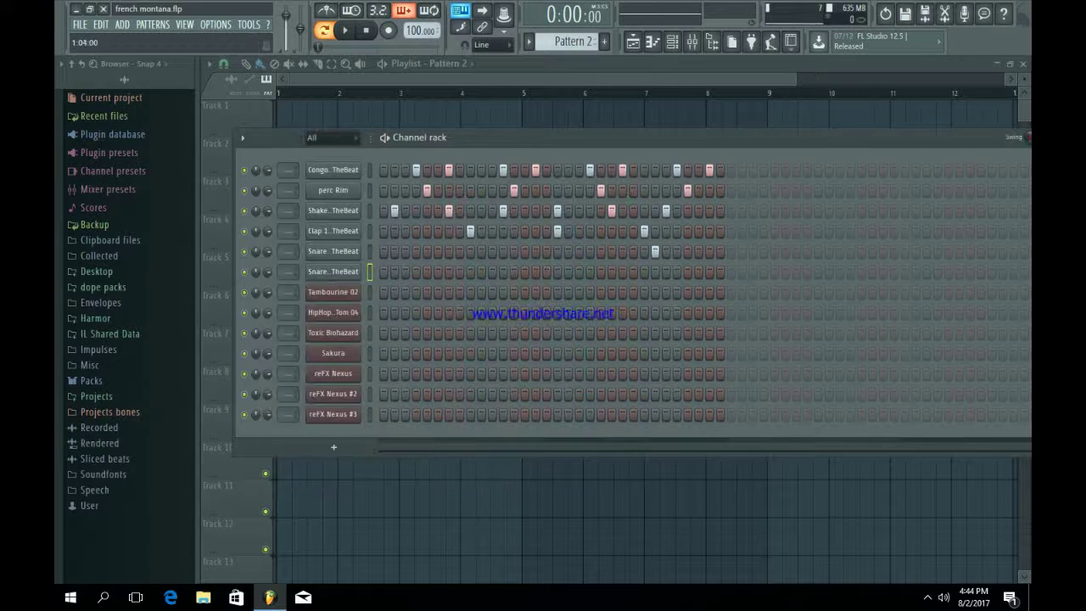
key(space)
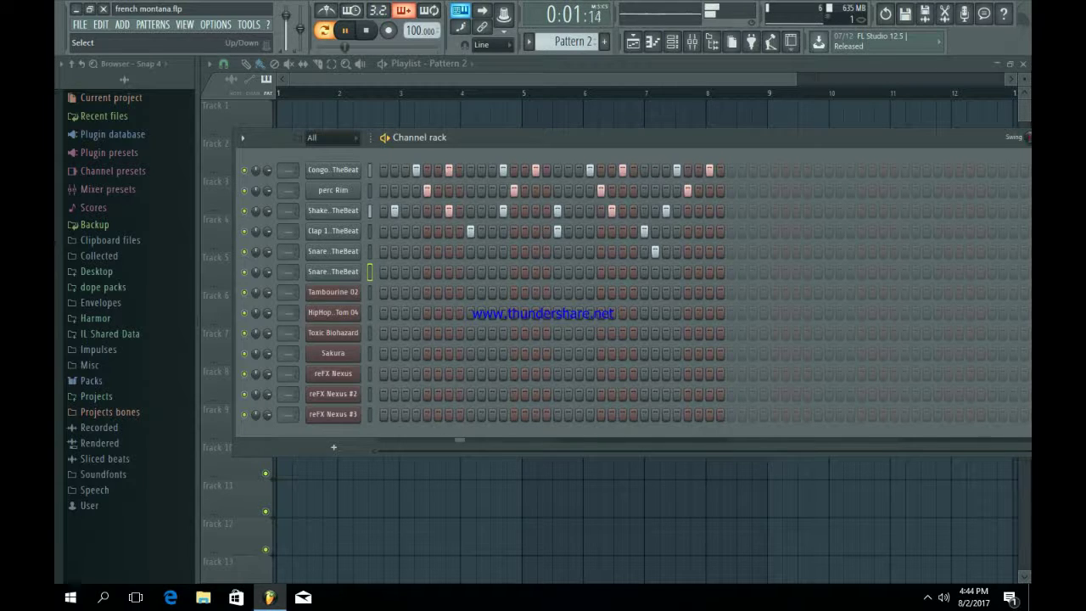
key(space)
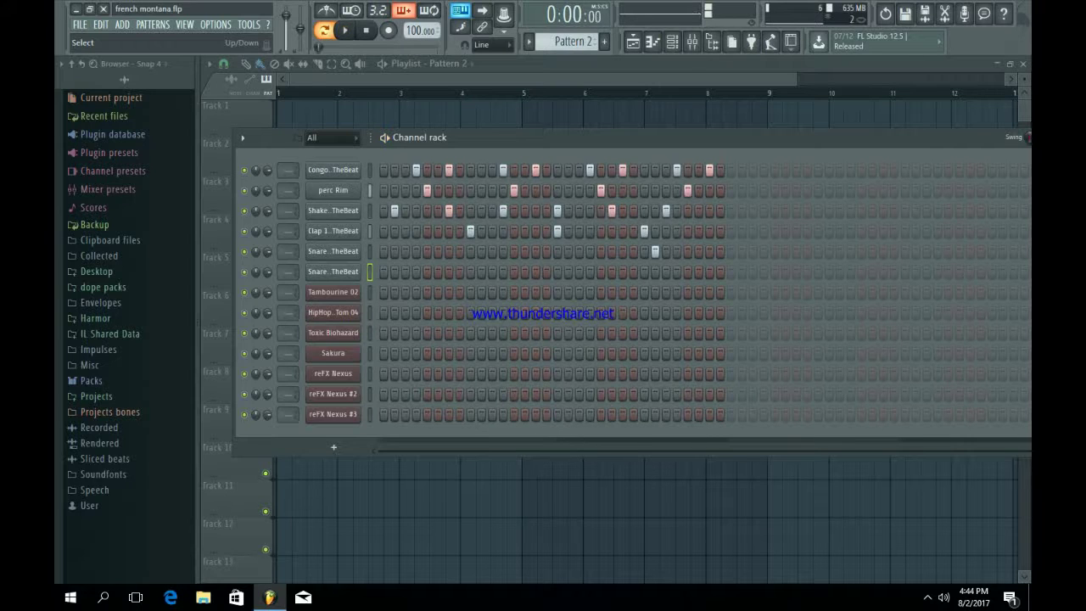
- Place Tambourine 02 hits on steps 1, 9, 17, 25 and 29 while auditioning the loop
key(n)
click(384, 292)
key(space)
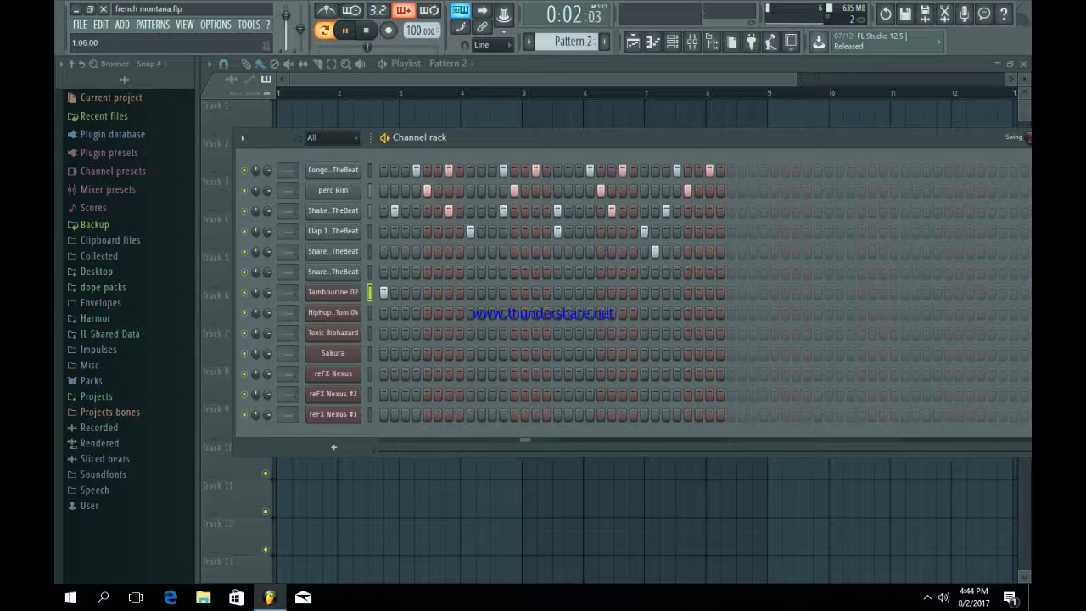
key(space)
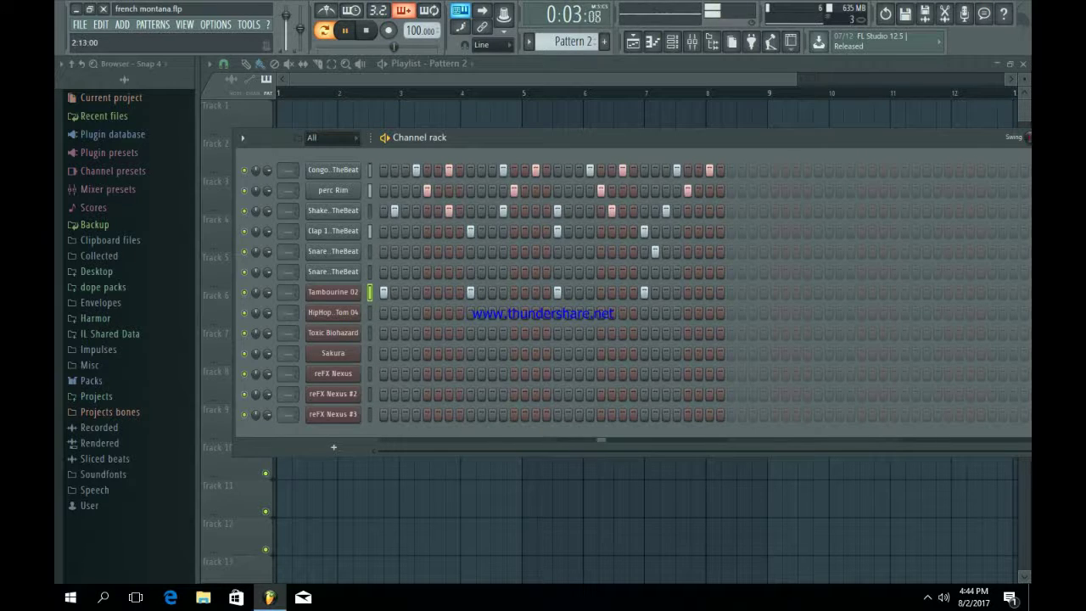
click(688, 292)
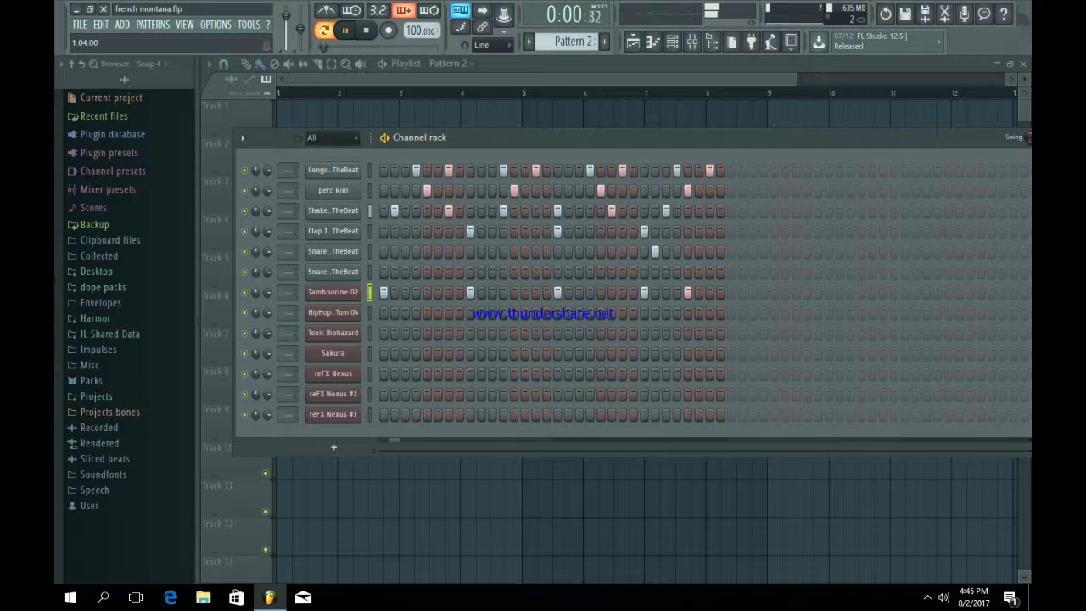
- Program the HipHop Tom 04 channel with hits on steps 1, 5, 6, 8, 13, 21, 24 and 27
click(383, 312)
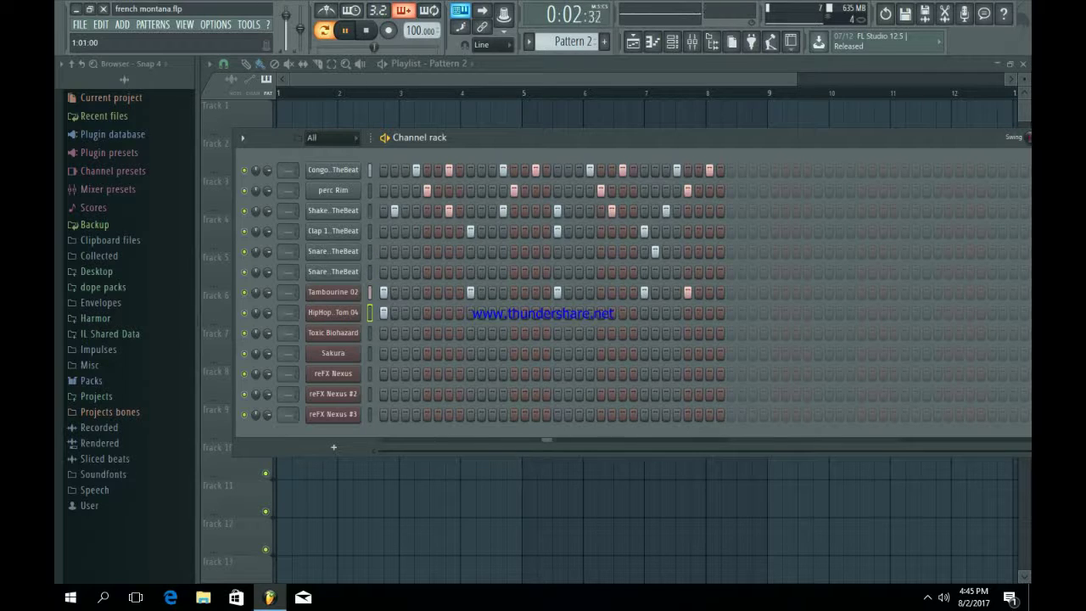
click(427, 313)
click(449, 312)
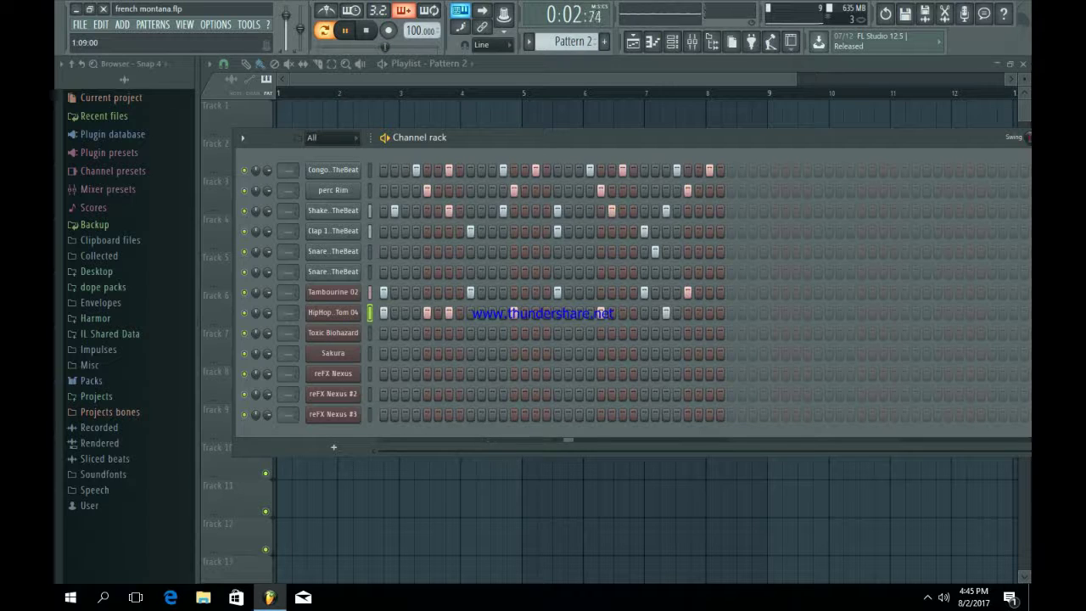
click(438, 313)
click(449, 313)
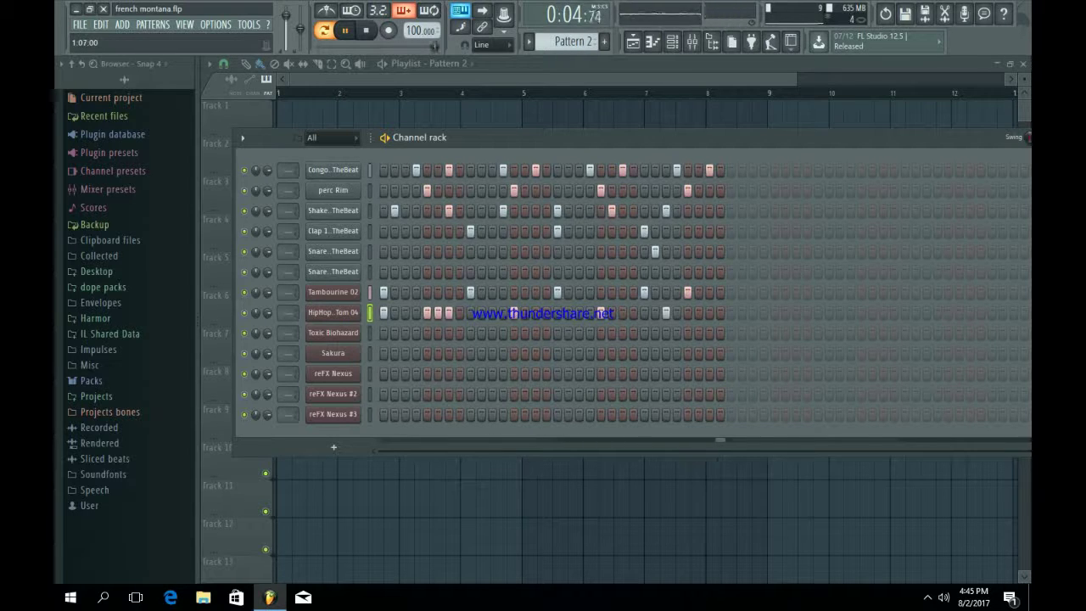
right_click(449, 313)
click(460, 313)
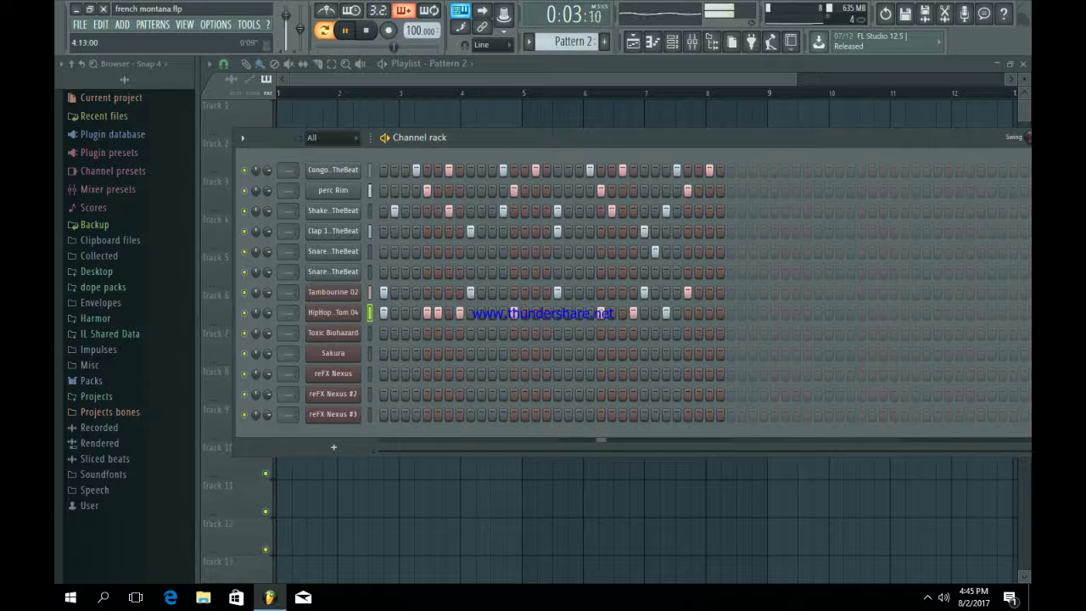
- Place Pattern 2 at bar 1 of Track 1 in the playlist and duplicate it three times end to end
key(F6)
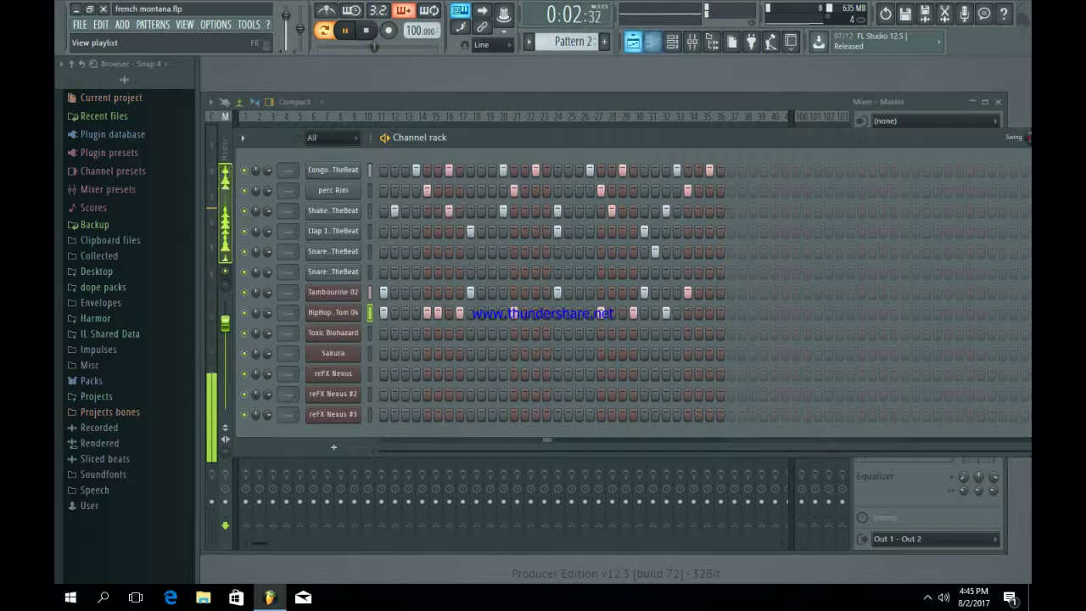
click(633, 41)
drag(343, 120, 278, 120)
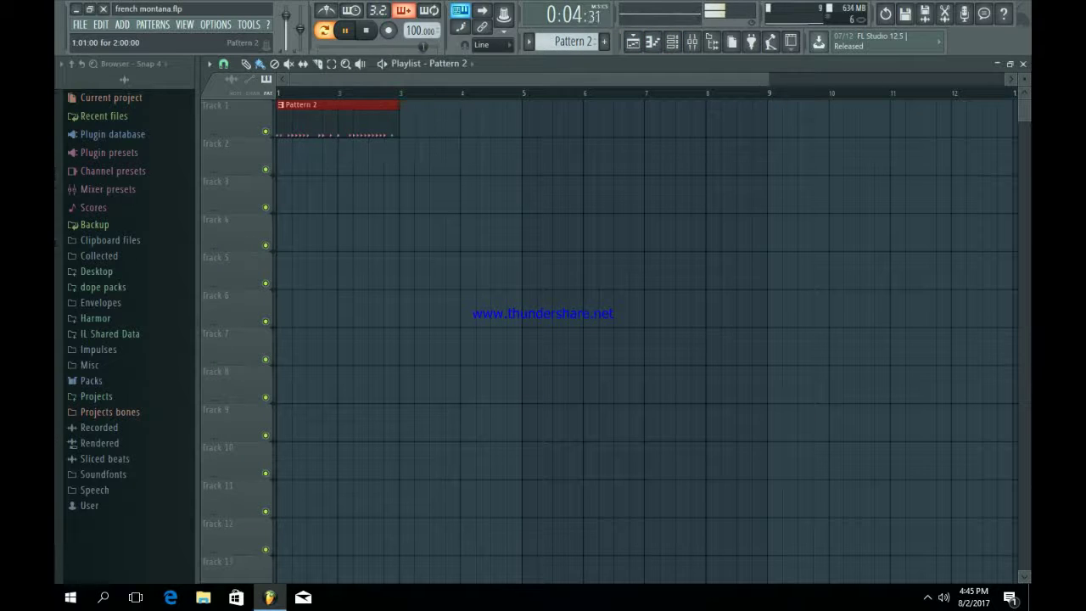
key(ctrl+b)
key(ctrl+b)
key(ctrl+b)
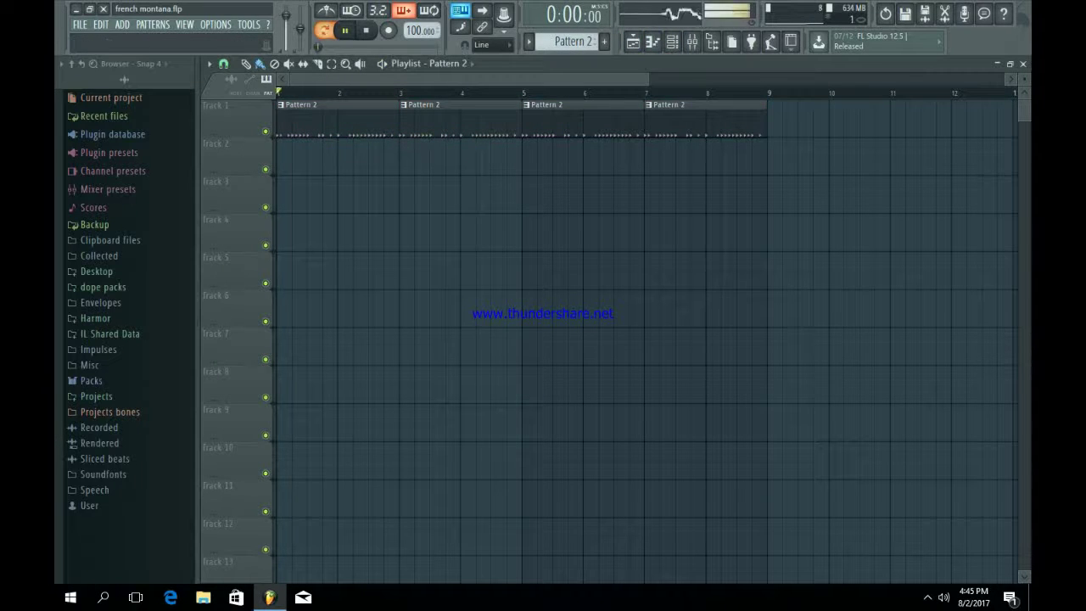
- Bring back the channel rack, switch to the empty Pattern 3 and stop playback
key(F6)
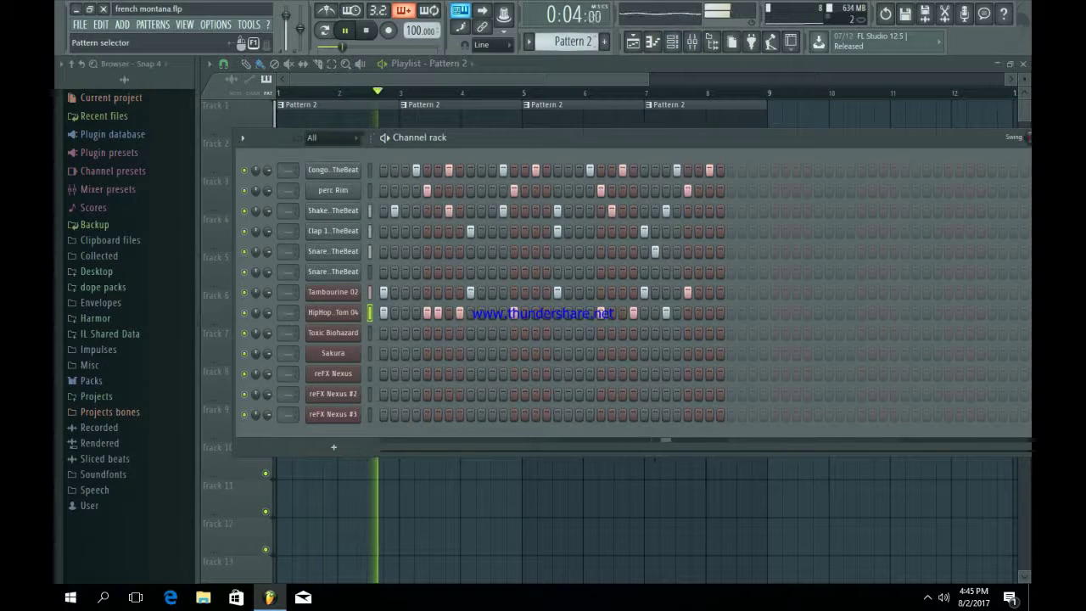
click(604, 41)
key(space)
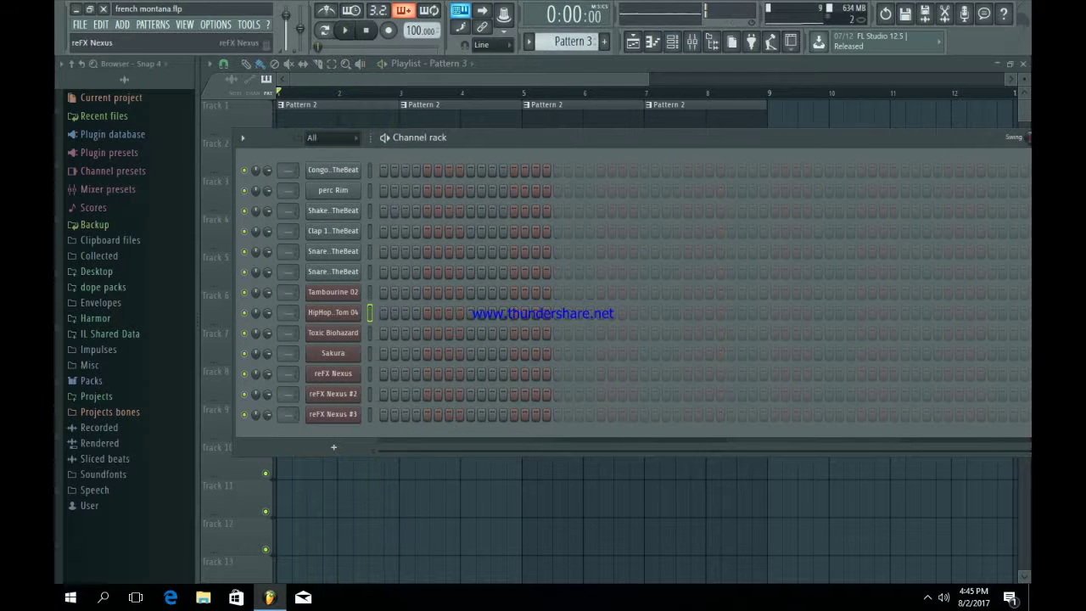
- Close the reFX Nexus #2 instrument and open the first reFX Nexus channel's instrument instead
click(333, 393)
click(792, 146)
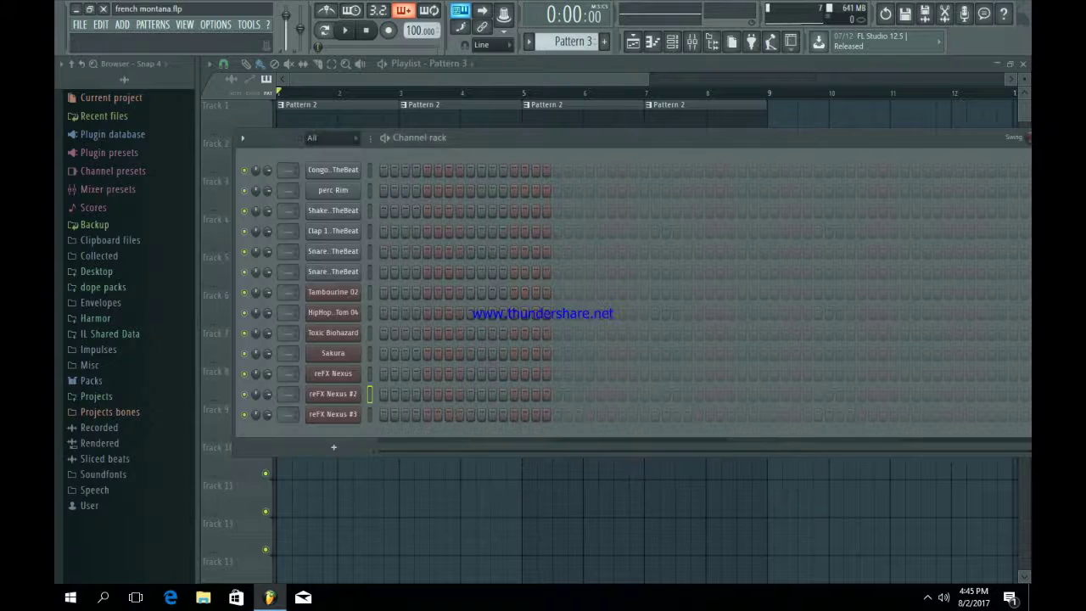
click(333, 374)
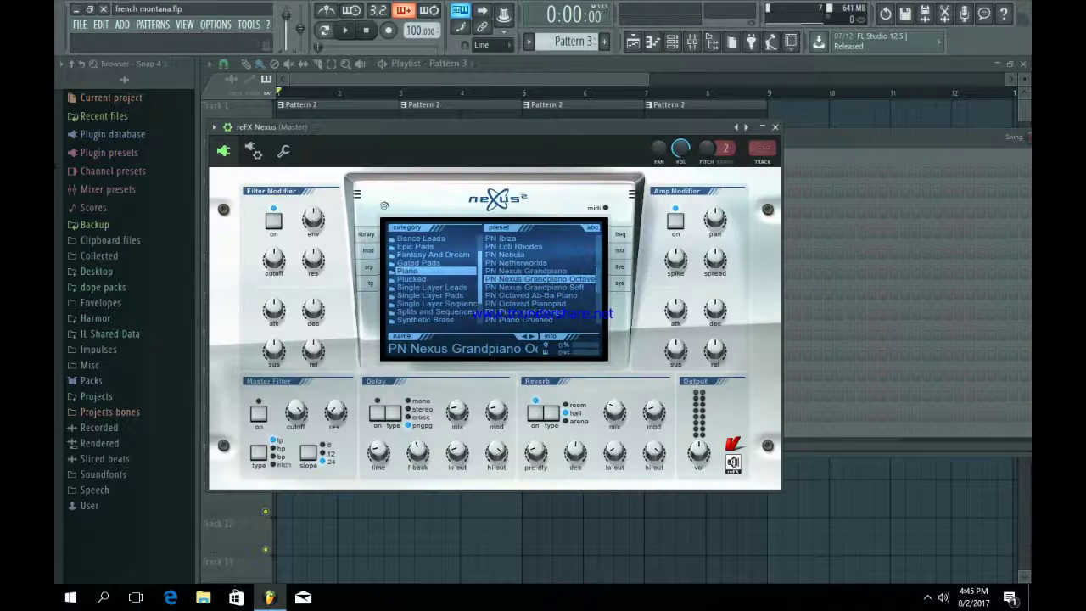
- Replace the open reFX Nexus window with reFX Nexus #3 and lower the amp modifier release of its WW Shakuhachi preset
click(775, 126)
click(333, 414)
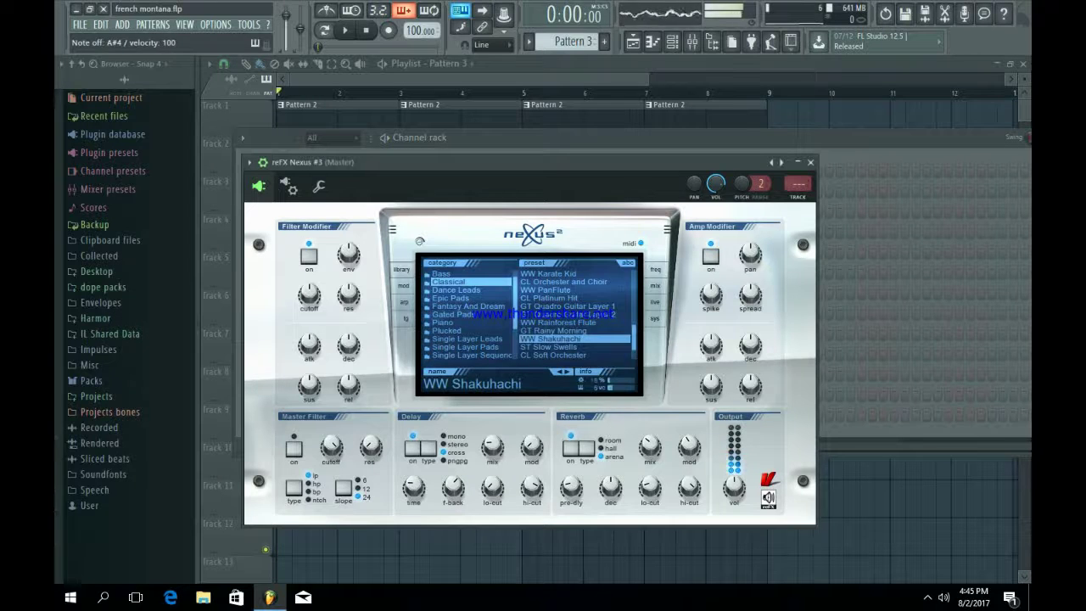
drag(750, 386, 750, 432)
key(j)
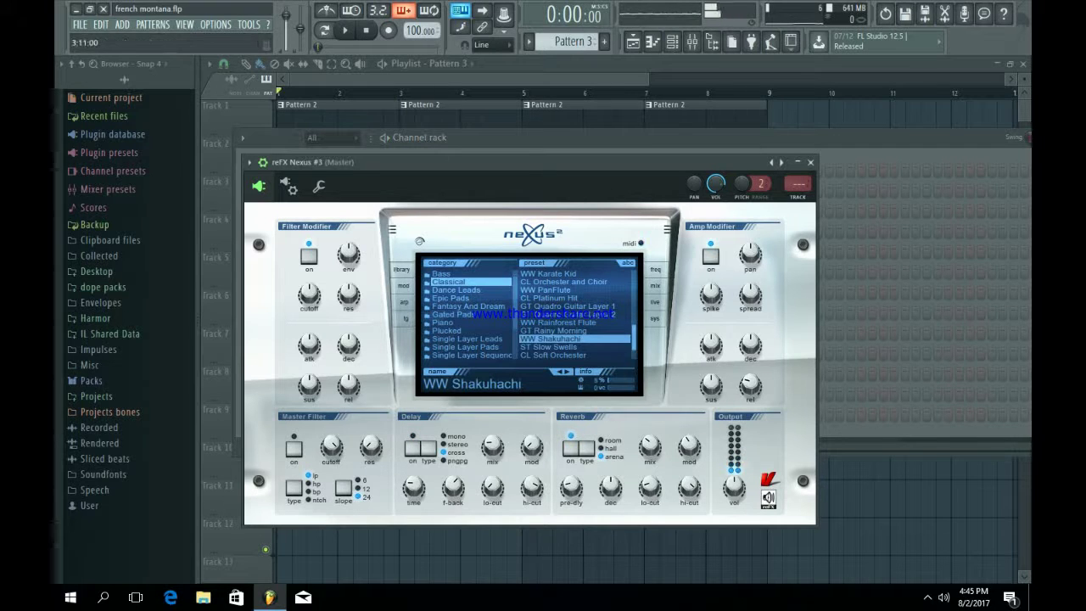
- Open the piano roll of the reFX Nexus #3 channel and try out notes for the melody
key(Escape)
right_click(333, 414)
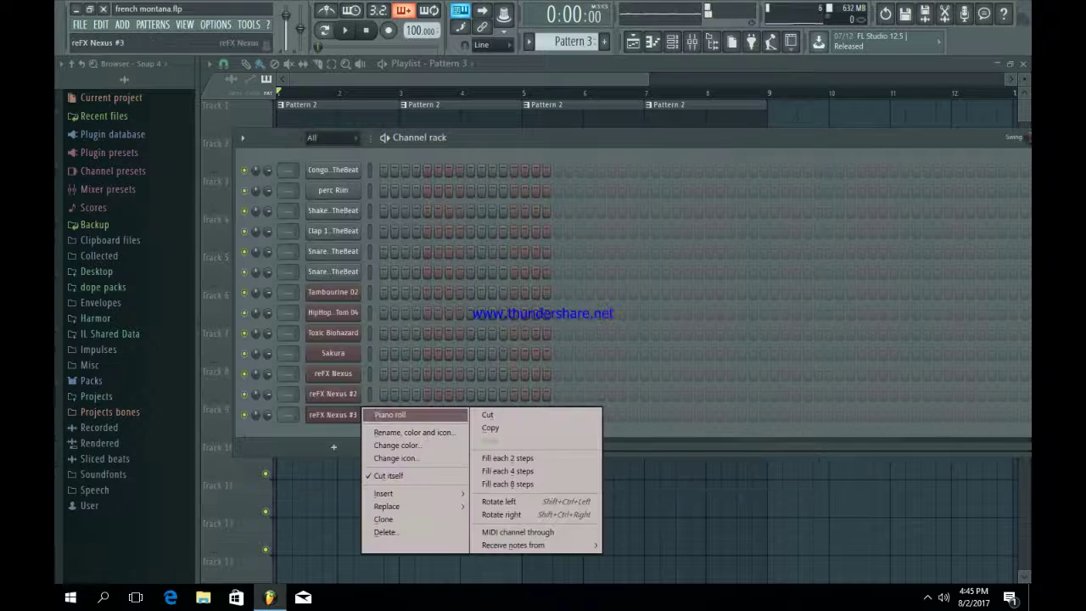
click(388, 414)
key(3)
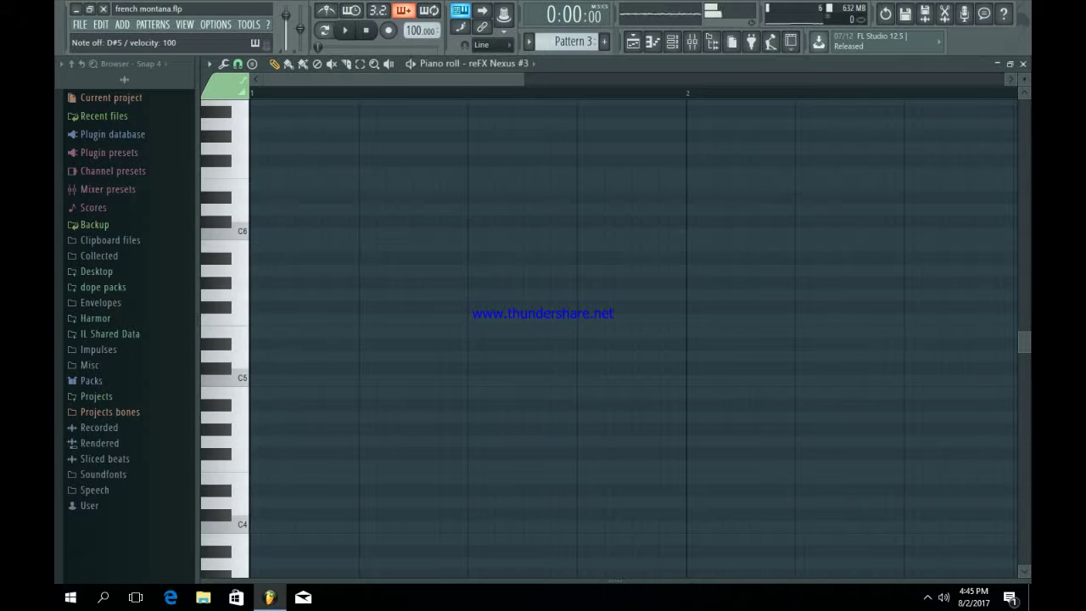
key(3)
key(q)
key(3)
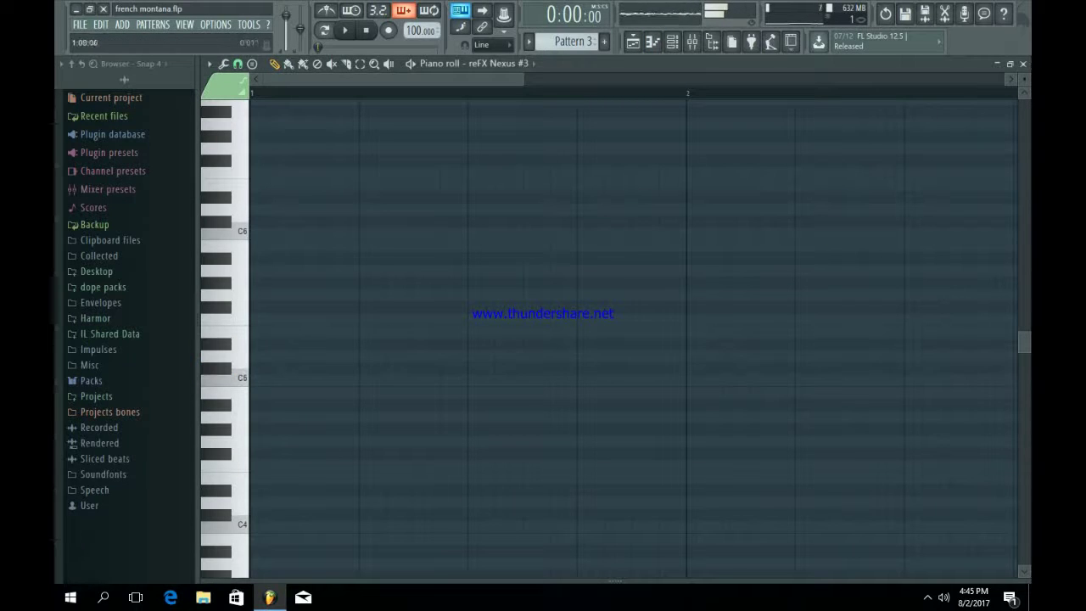
key(2)
key(3)
- Switch playback to pattern mode and place two-step C#5 and D#5 notes back to back from the start of bar 1
scroll(960, 136, right, 3)
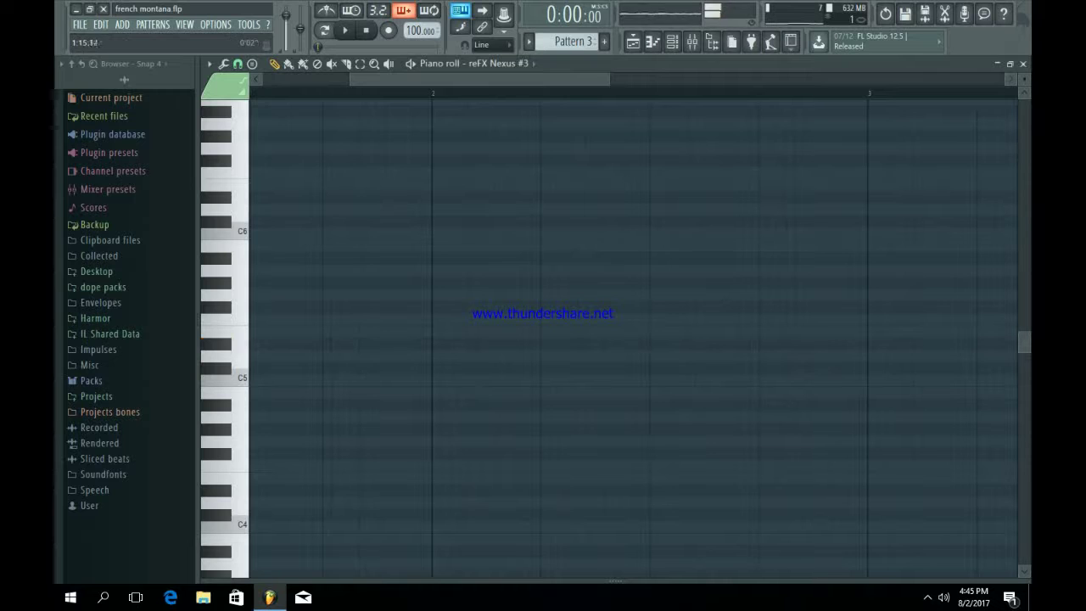
drag(352, 79, 260, 79)
click(324, 31)
key(3)
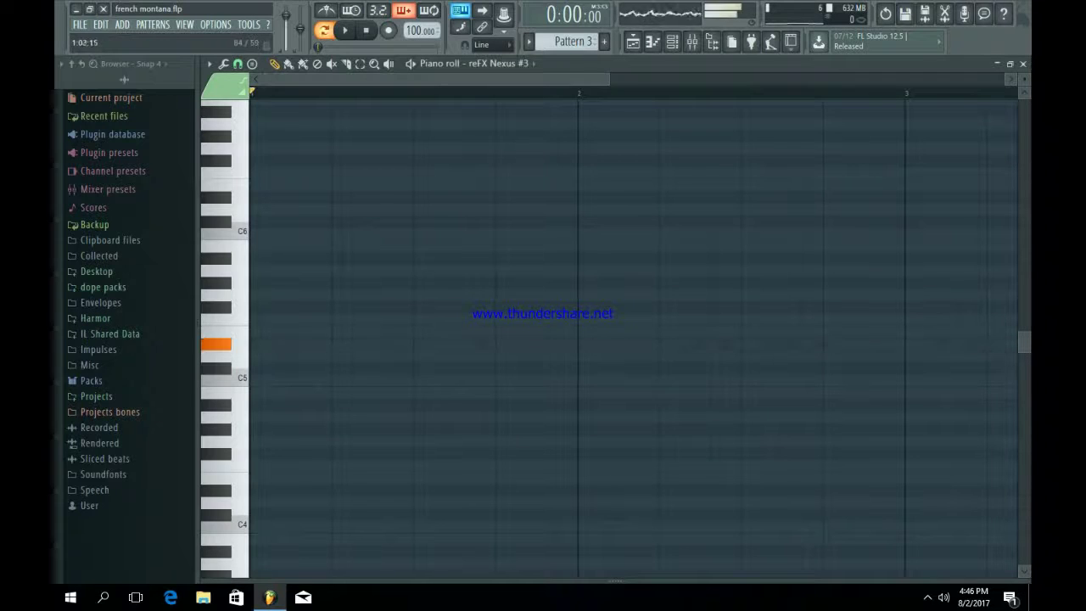
click(257, 368)
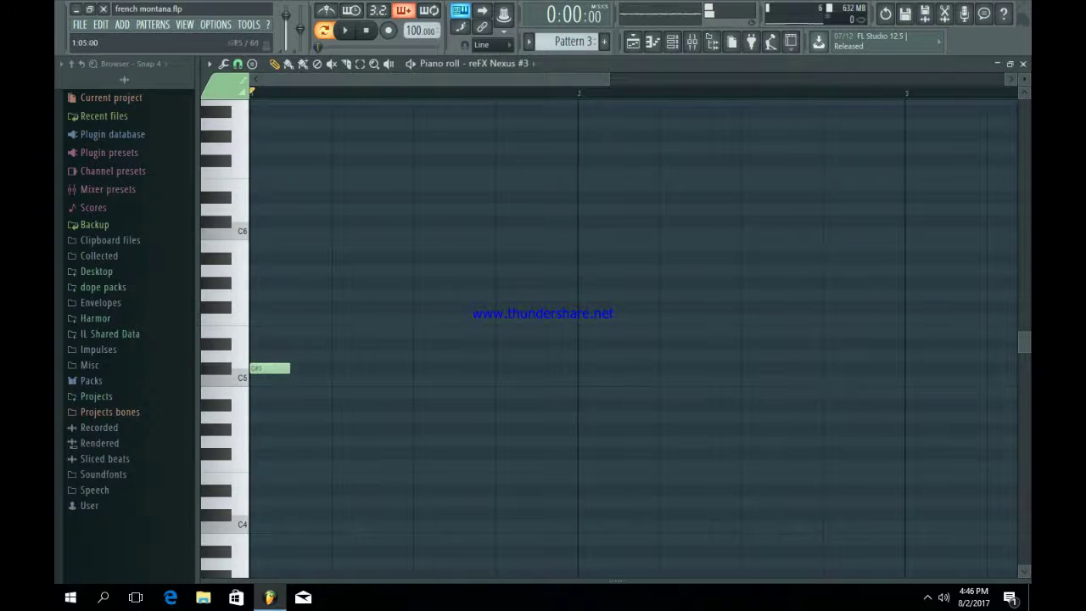
key(space)
key(space)
click(289, 344)
key(space)
key(space)
drag(304, 344, 308, 344)
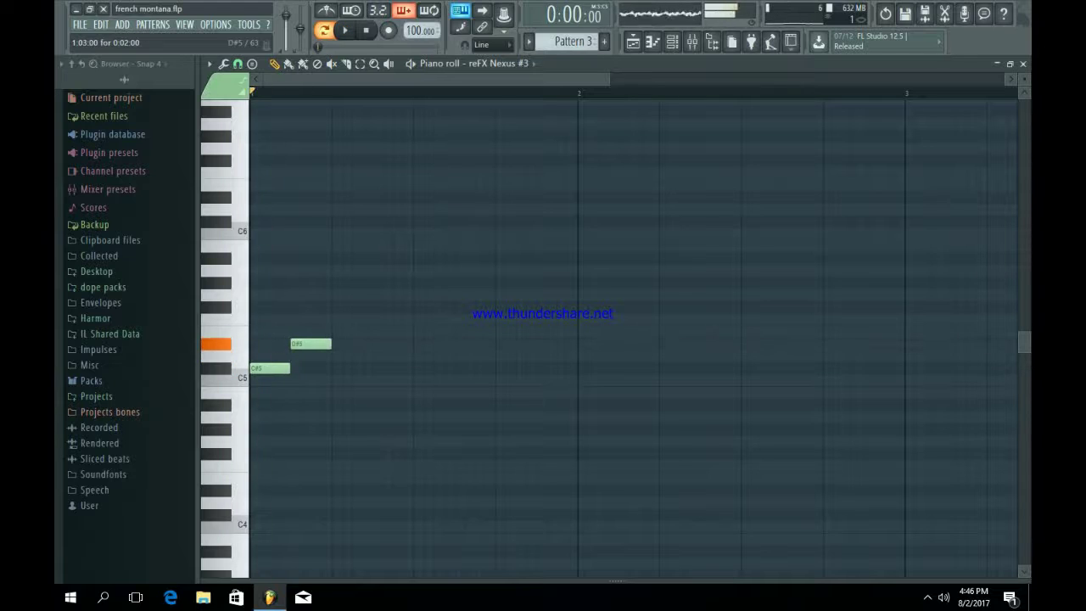
- Continue bar 1 with four-step F#5, D#5 and A#4 notes end to end and play the phrase
key(space)
click(338, 307)
key(space)
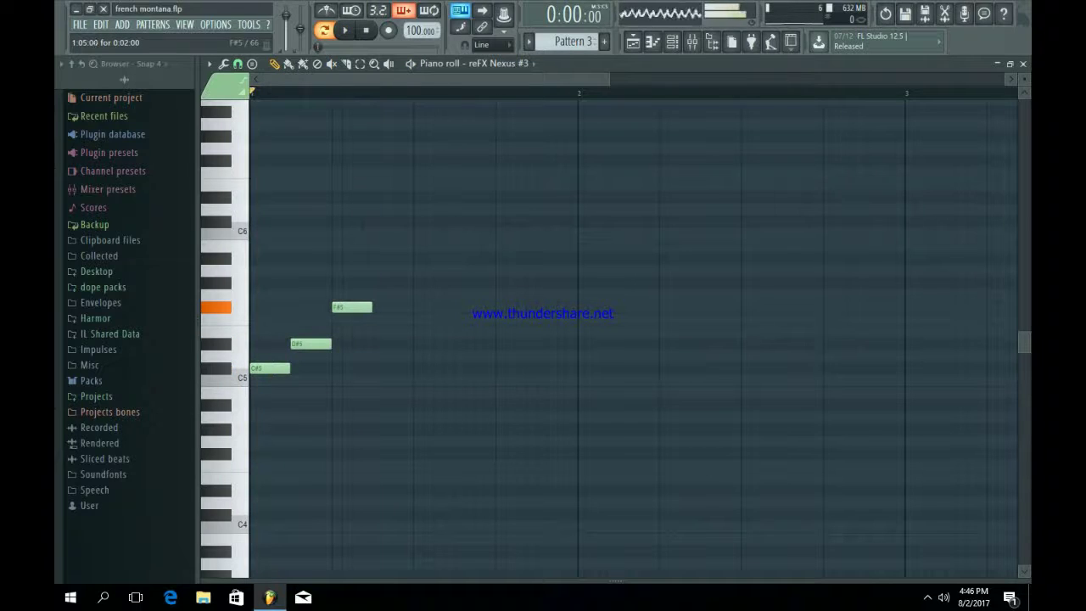
drag(371, 307, 409, 307)
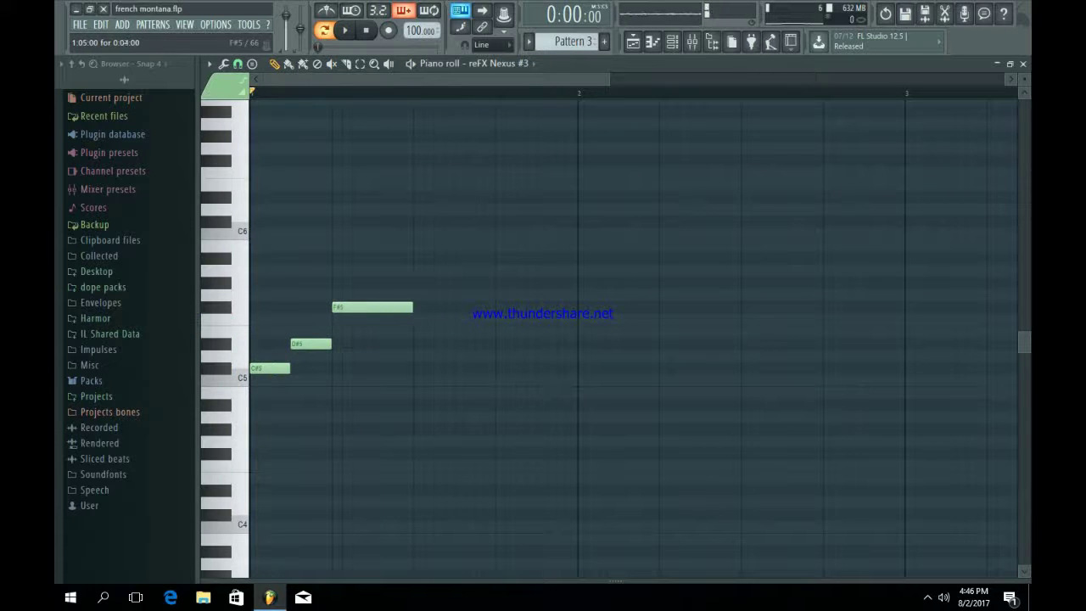
drag(419, 369, 419, 344)
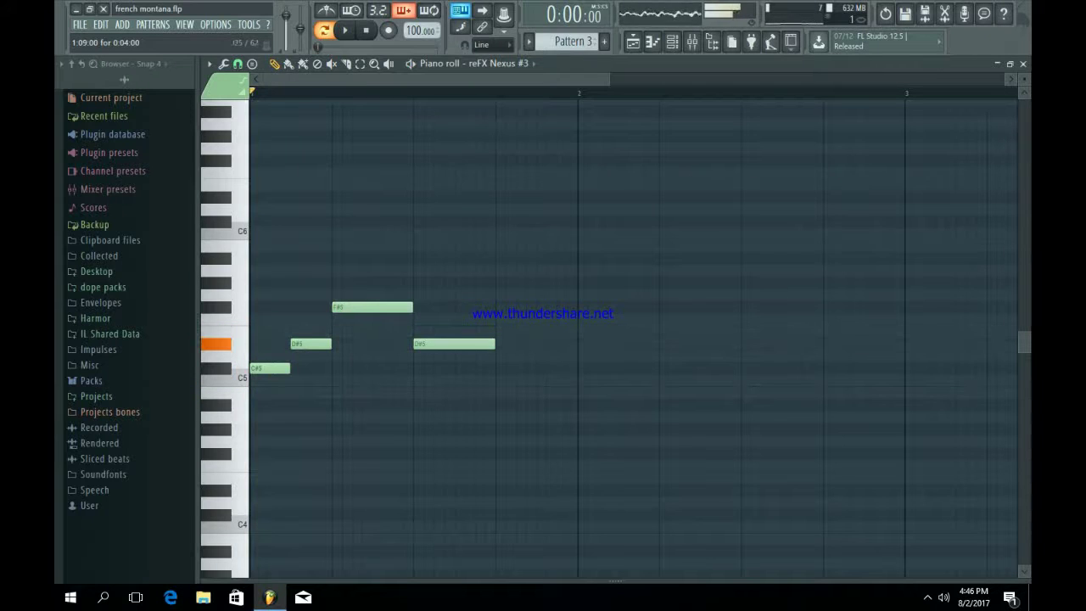
click(497, 405)
key(space)
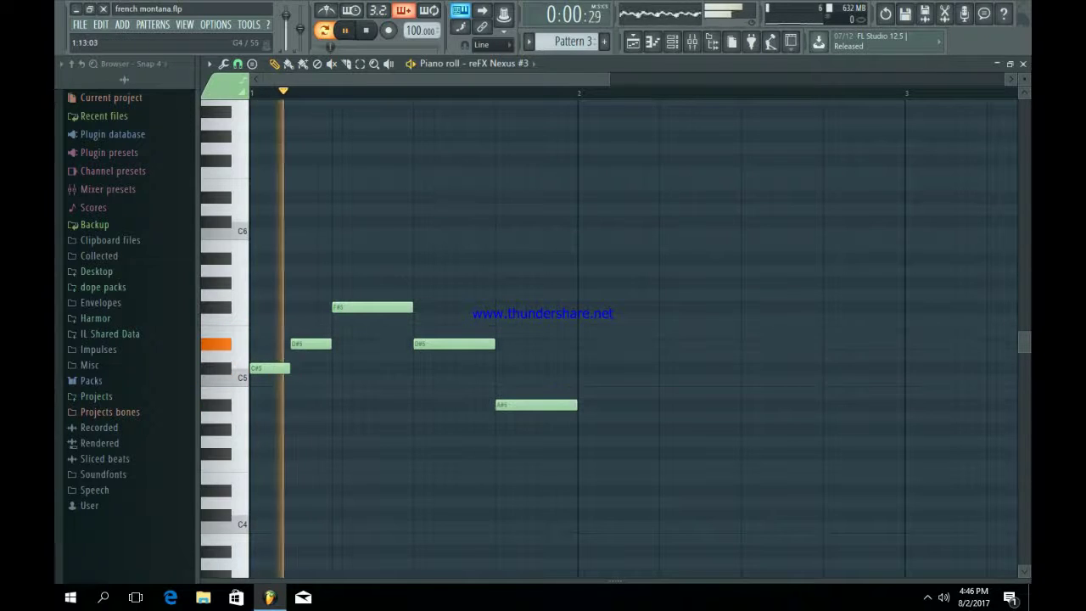
key(space)
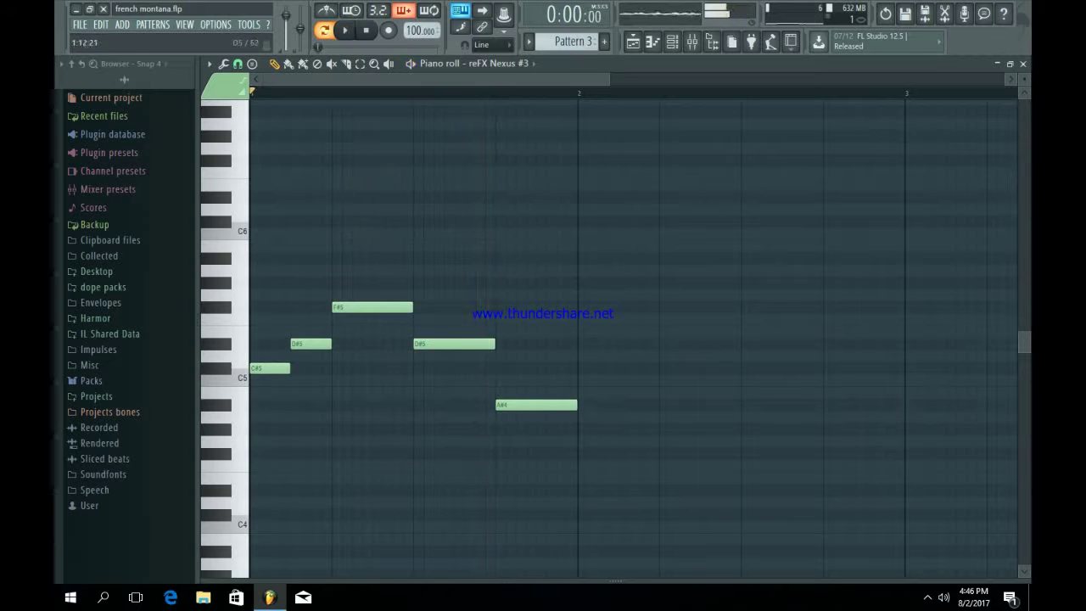
- Shorten the second D#5 to two steps, follow it with a two-step A#4, and raise the bar's last note to C#5
drag(494, 343, 450, 344)
drag(496, 405, 459, 404)
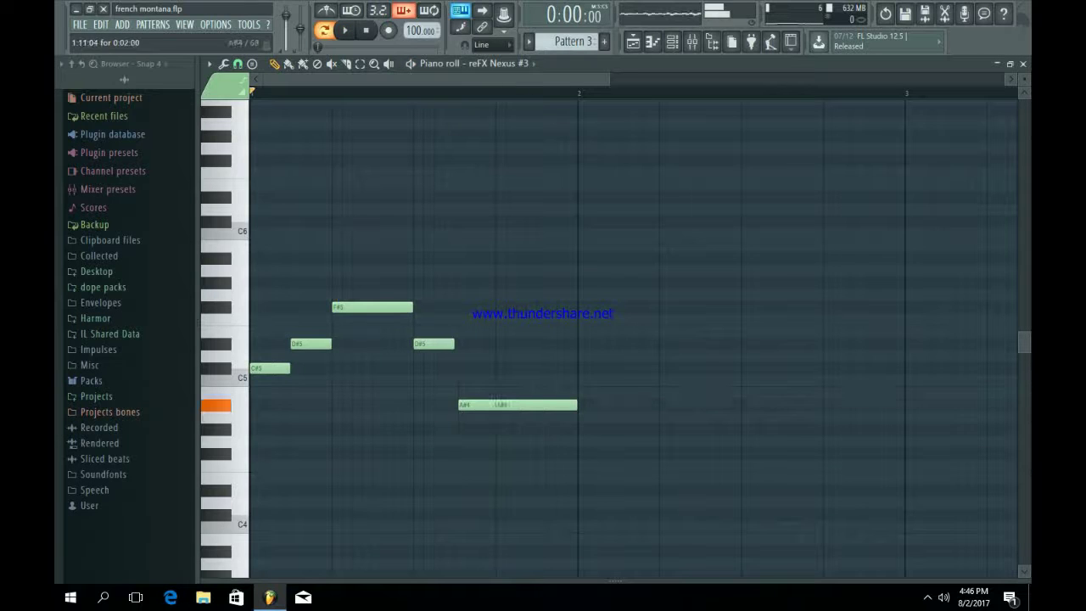
drag(535, 405, 538, 368)
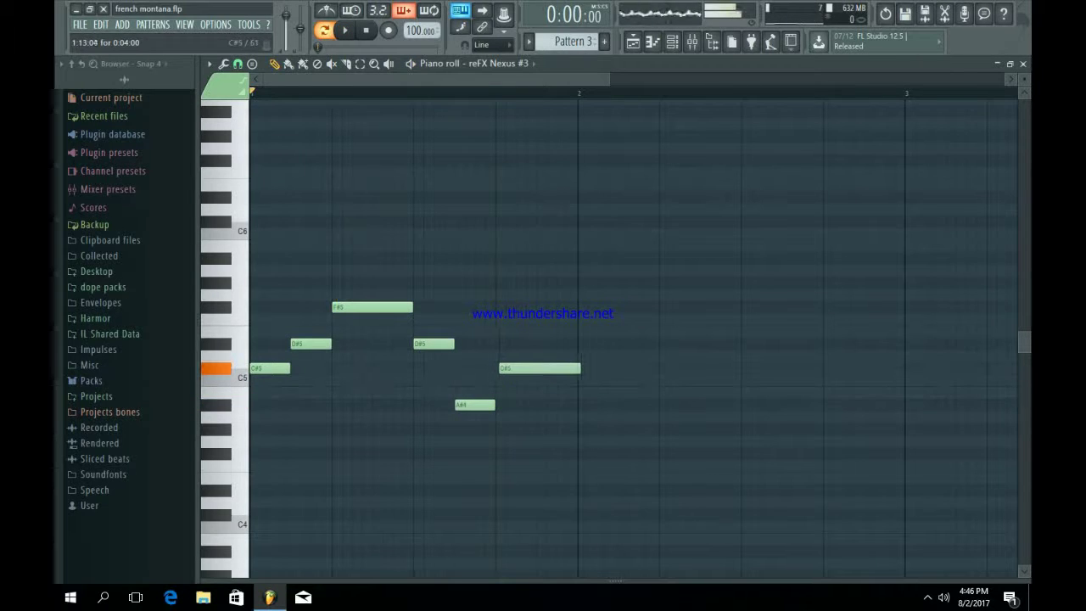
key(space)
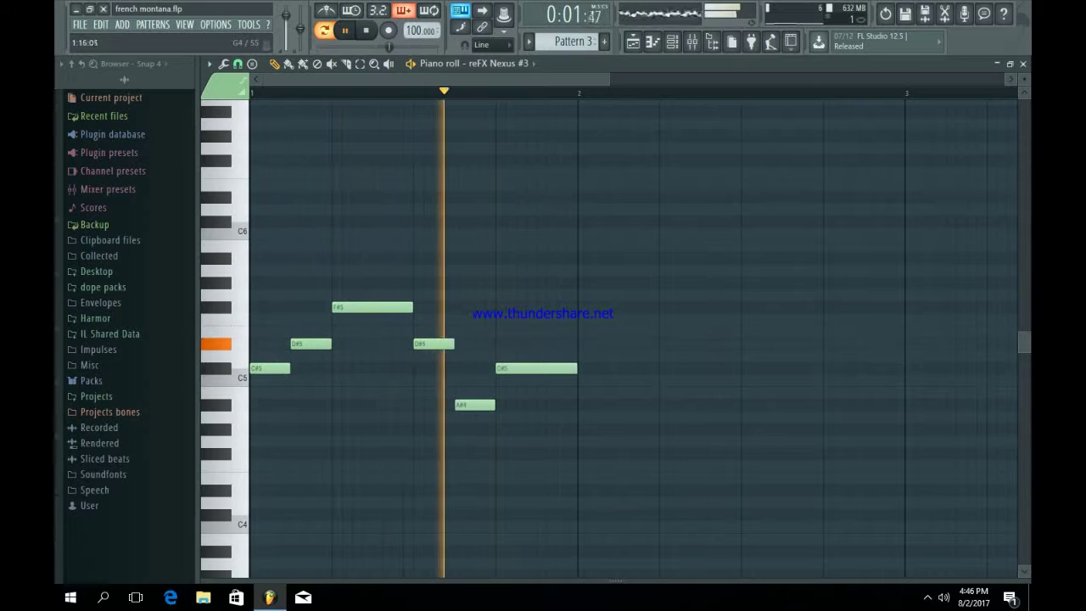
key(space)
- Fill bar 2 with one-step G#5, A#5, C#6, A#5 and G#5 notes, a three-step F#5, and four-step C#5 and D#5 notes
click(594, 283)
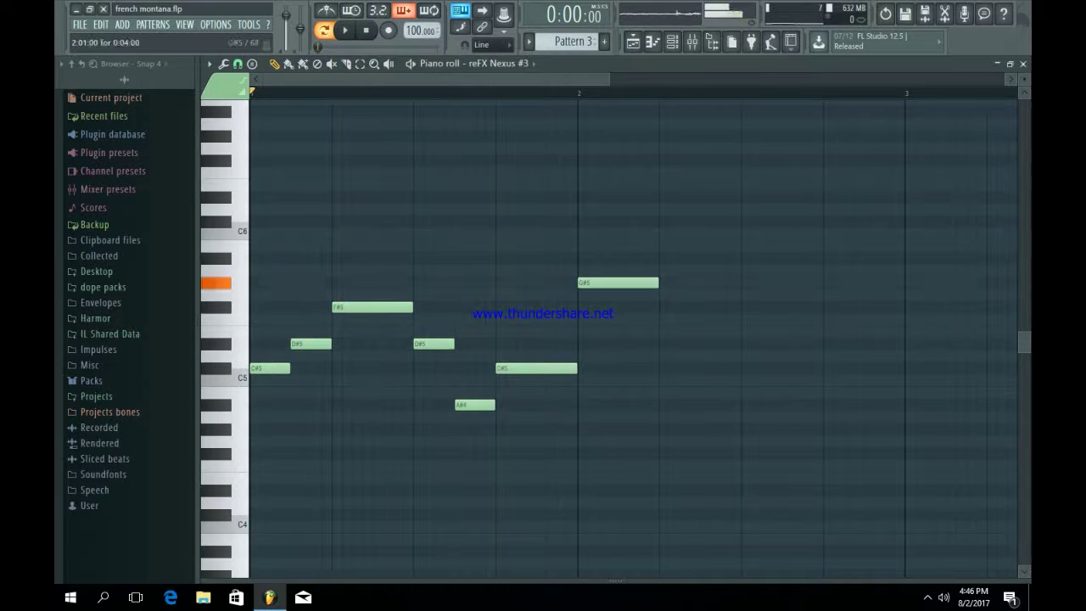
drag(658, 283, 608, 283)
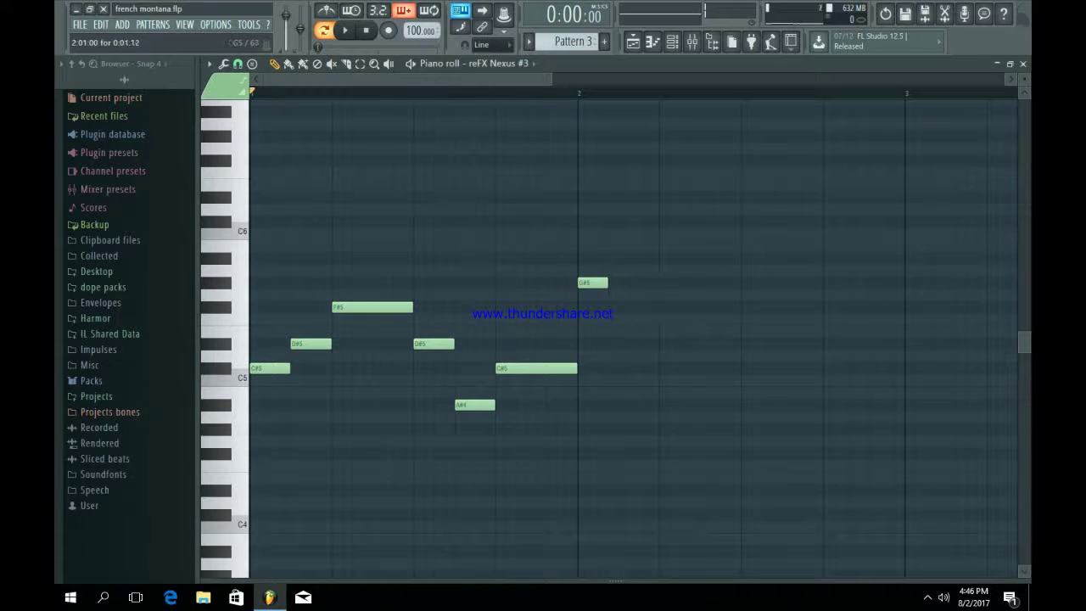
click(616, 258)
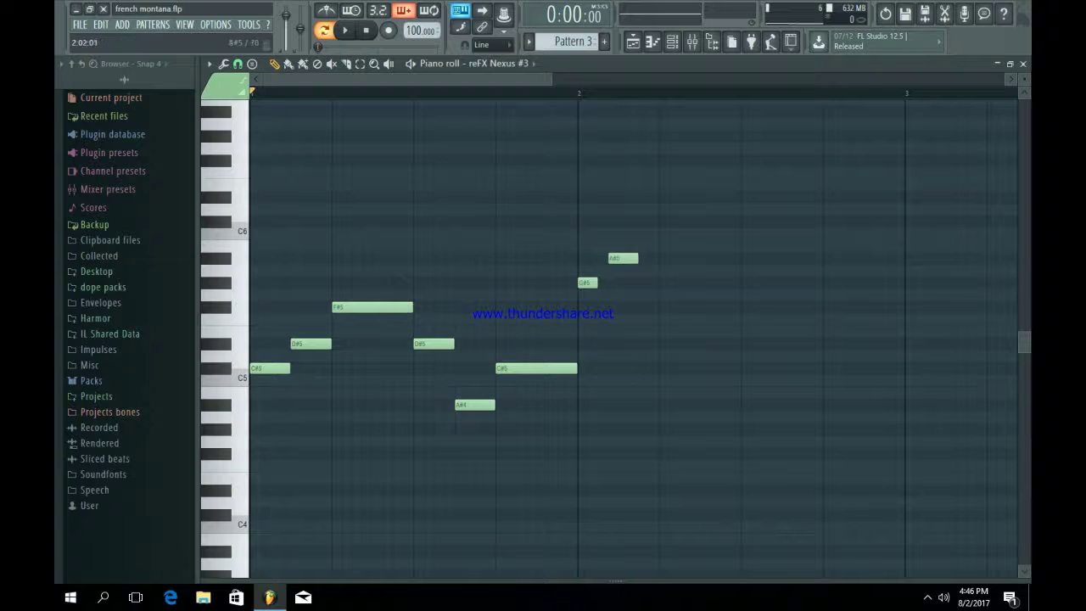
right_click(628, 258)
click(624, 221)
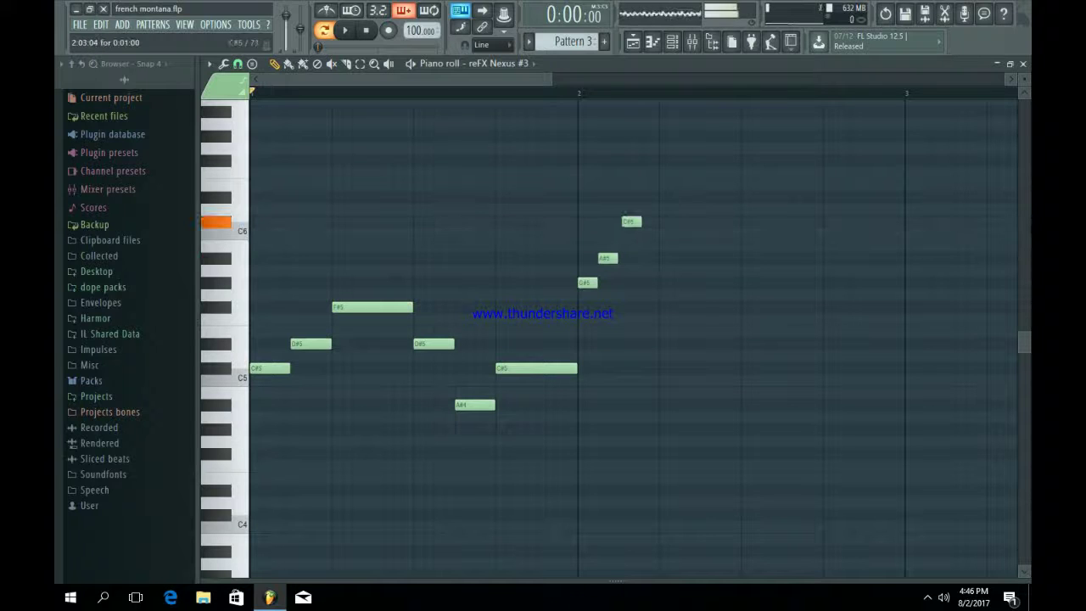
drag(629, 221, 626, 222)
click(646, 258)
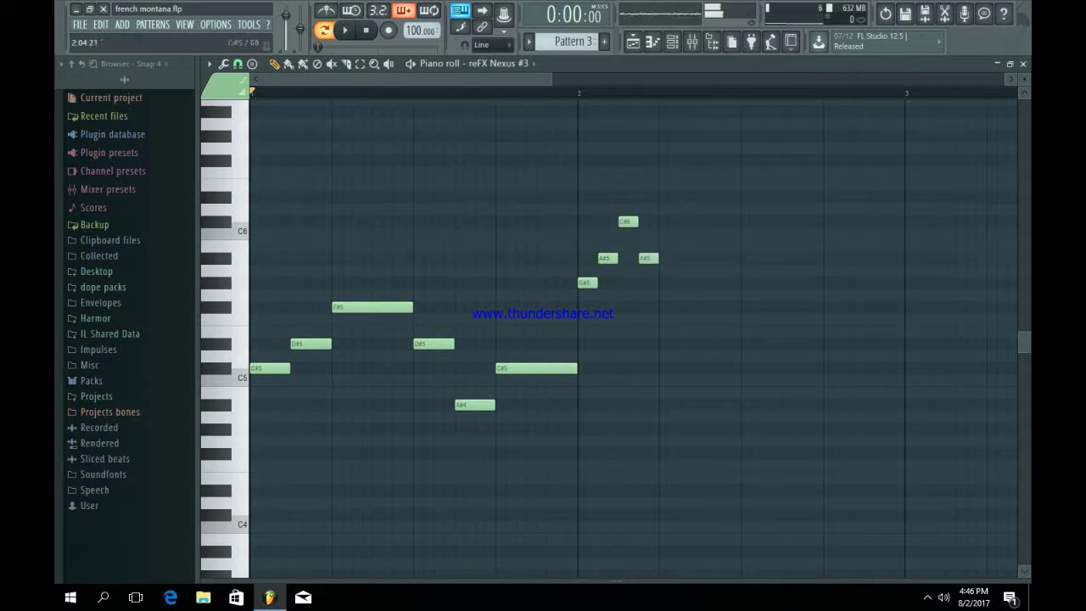
click(663, 283)
click(683, 307)
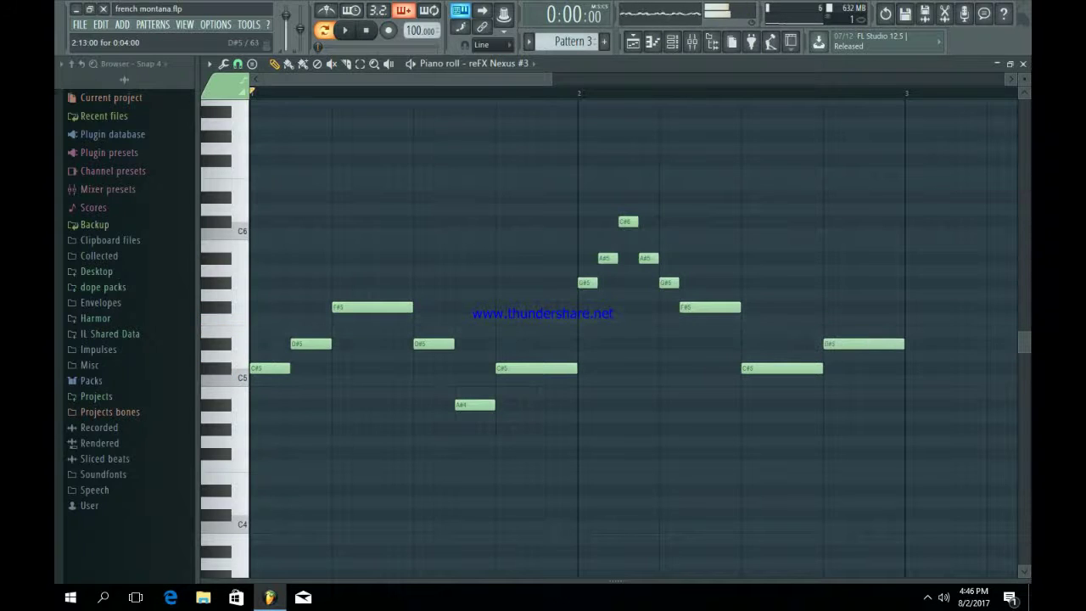
- Audition the two-bar melody and lengthen C#6 in bar 2 to two steps in place of the A#5 after it
key(space)
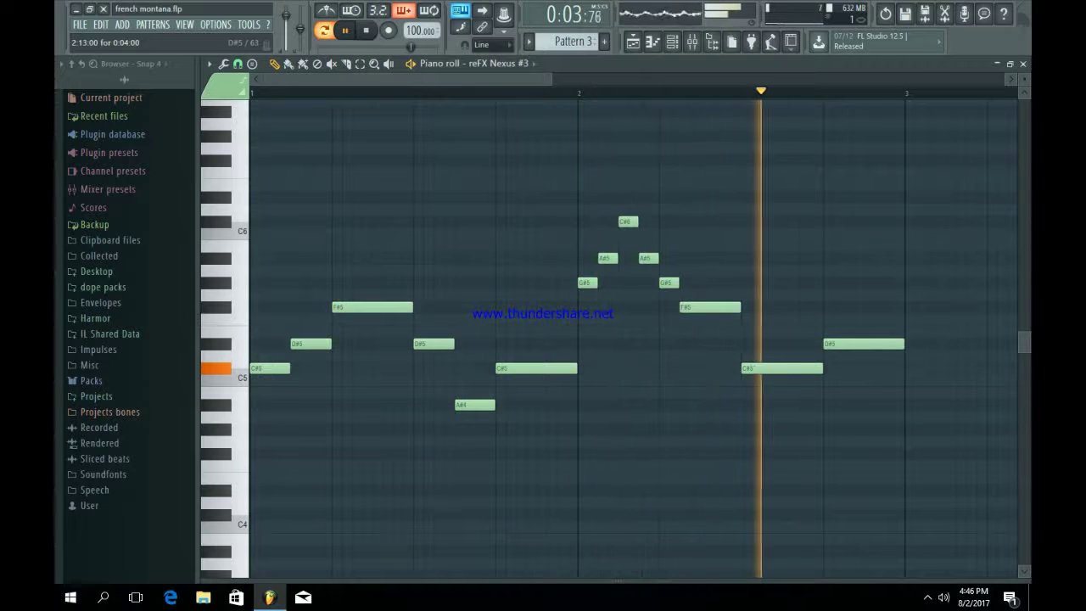
key(space)
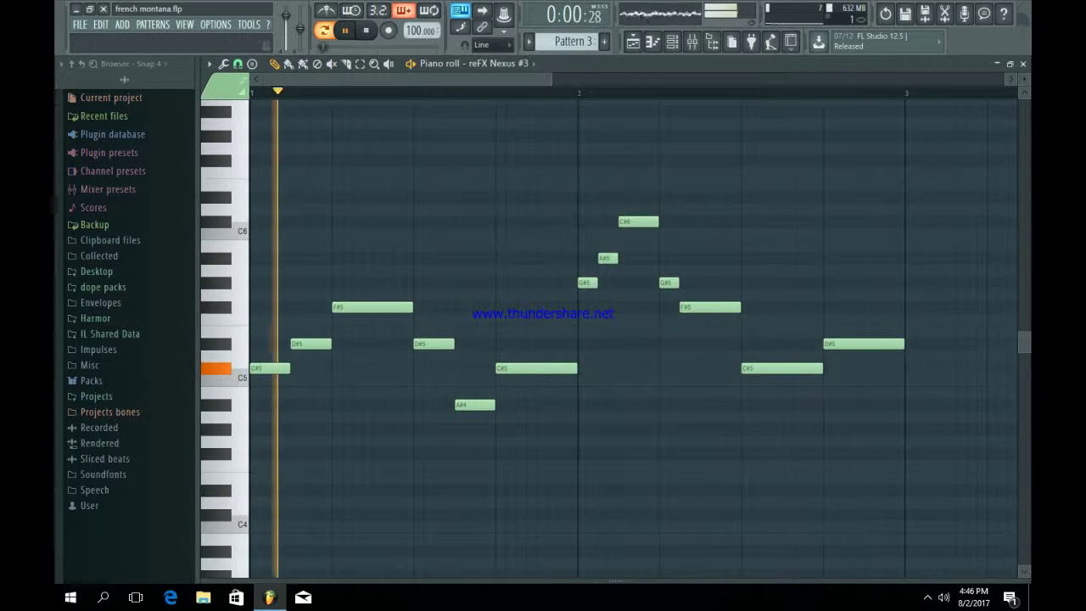
- Route the reFX Nexus #3 channel to mixer track 1 and show the mixer
drag(551, 79, 738, 79)
click(672, 41)
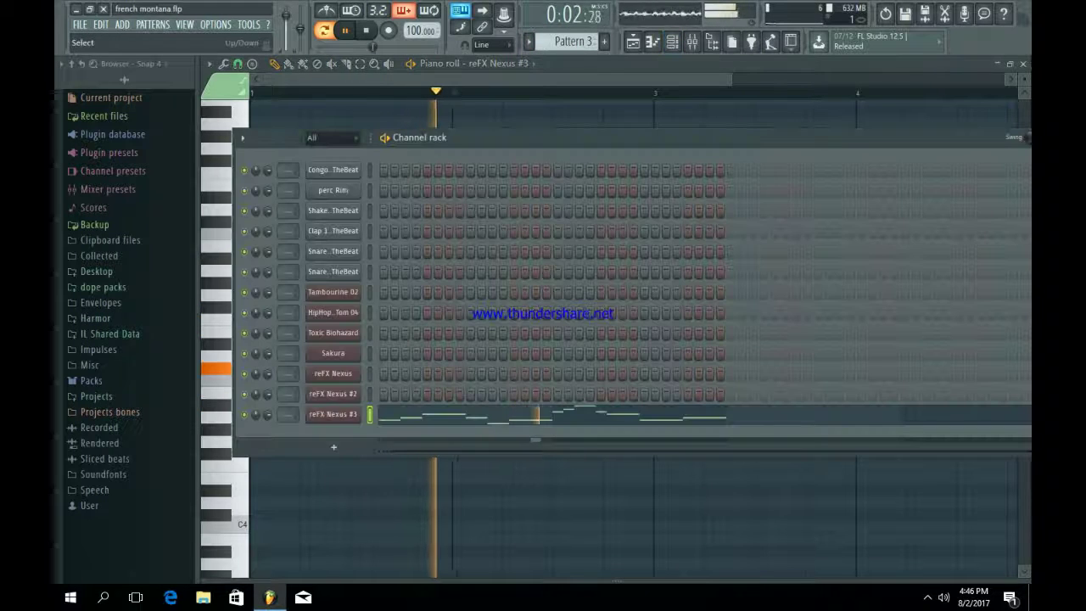
click(335, 413)
key(F9)
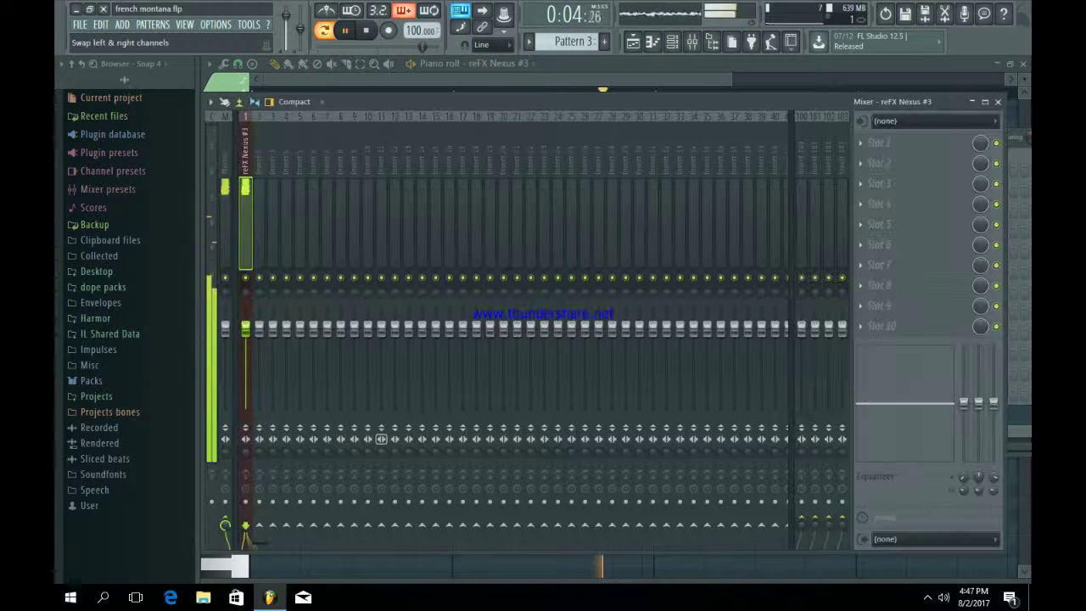
- Add Fruity Parametric EQ 2 in slot 1, with a steeper band 1 cutting 18 dB at 216 Hz and band 7 moved lower in frequency
click(878, 143)
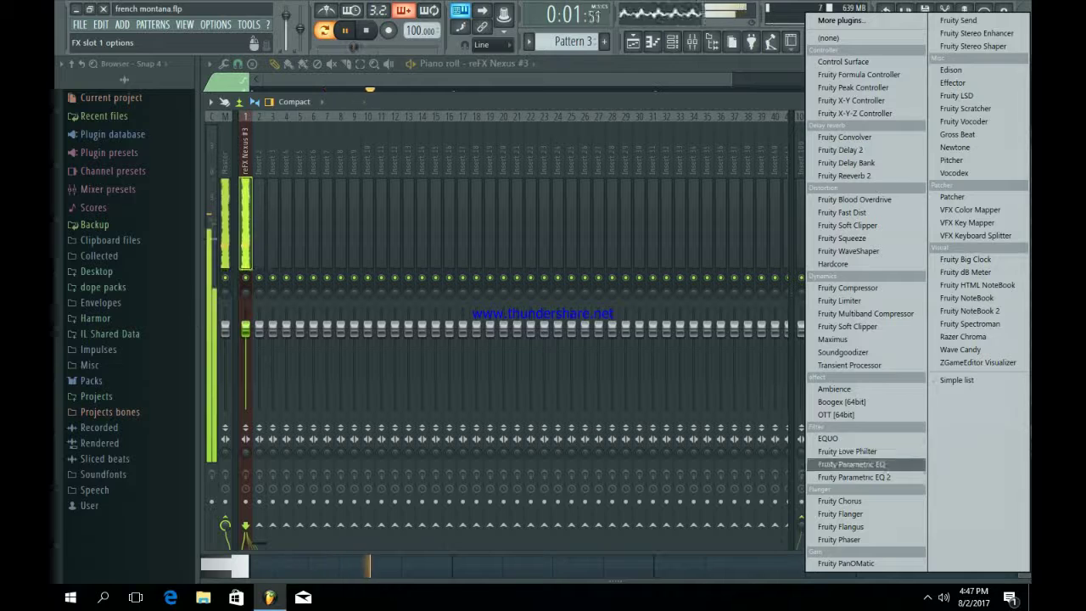
click(854, 476)
right_click(341, 307)
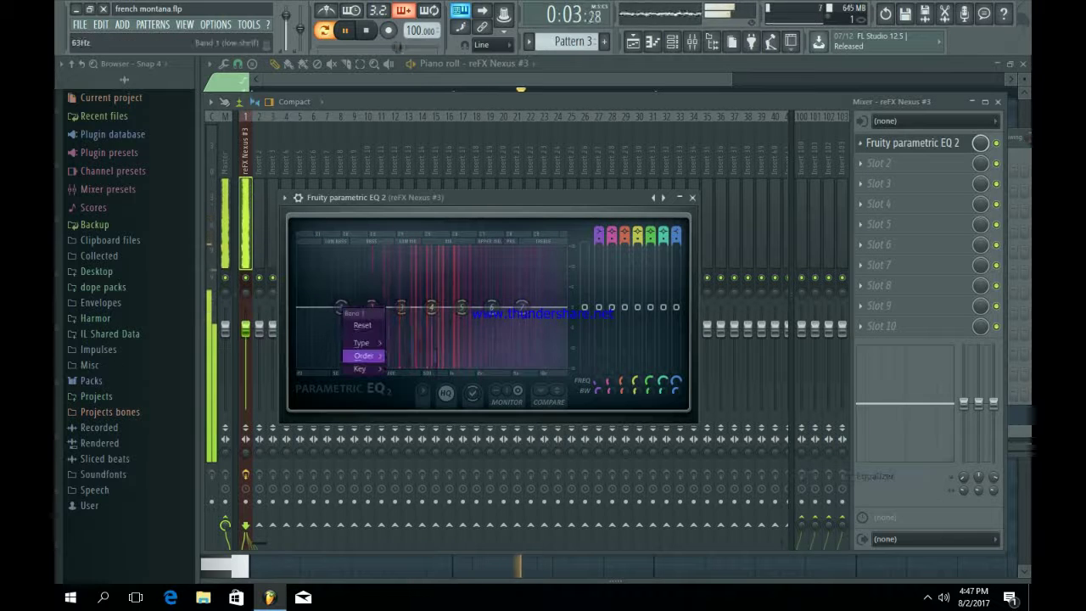
mouse_move(364, 356)
click(413, 357)
drag(342, 307, 389, 367)
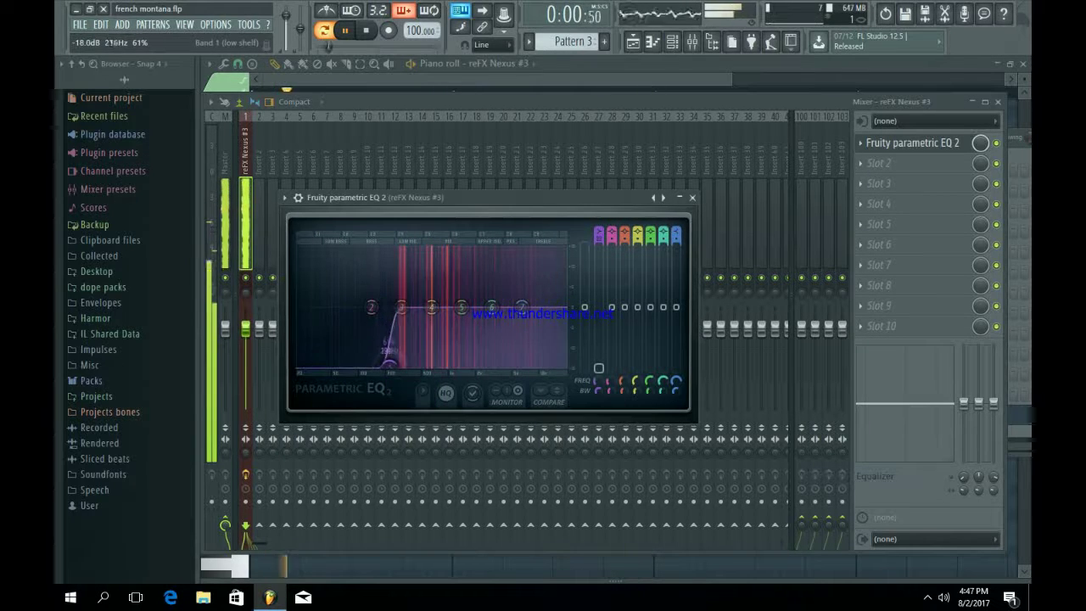
drag(522, 306, 492, 302)
click(692, 198)
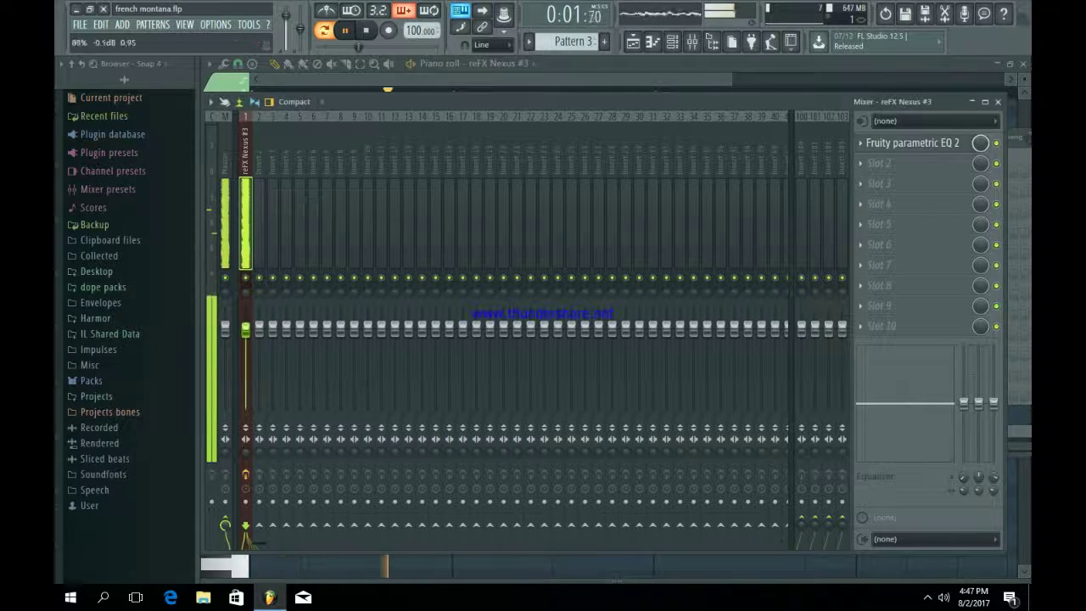
- Lower the reFX Nexus #3 track's fader slightly and add Fruity Stereo Shaper in slot 2 with a preset that offsets delay and phase
click(860, 163)
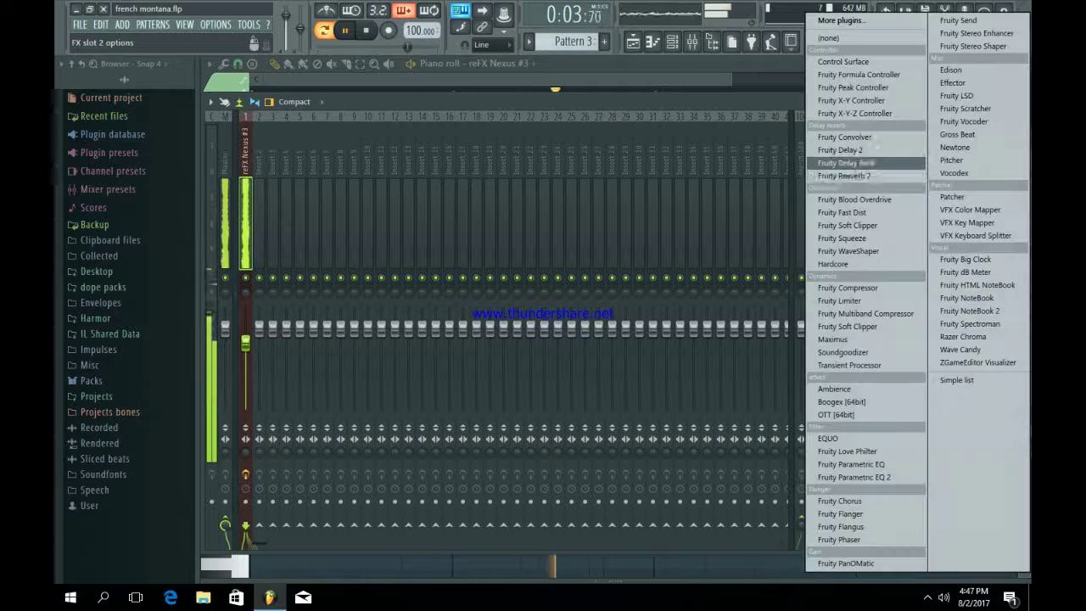
click(976, 47)
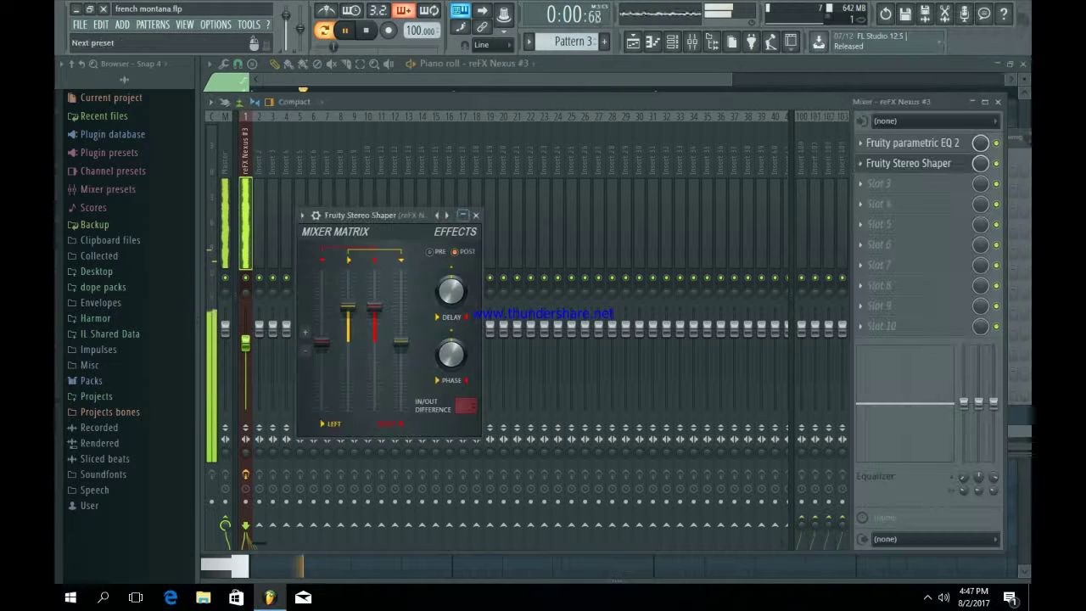
right_click(447, 215)
mouse_move(469, 226)
click(540, 328)
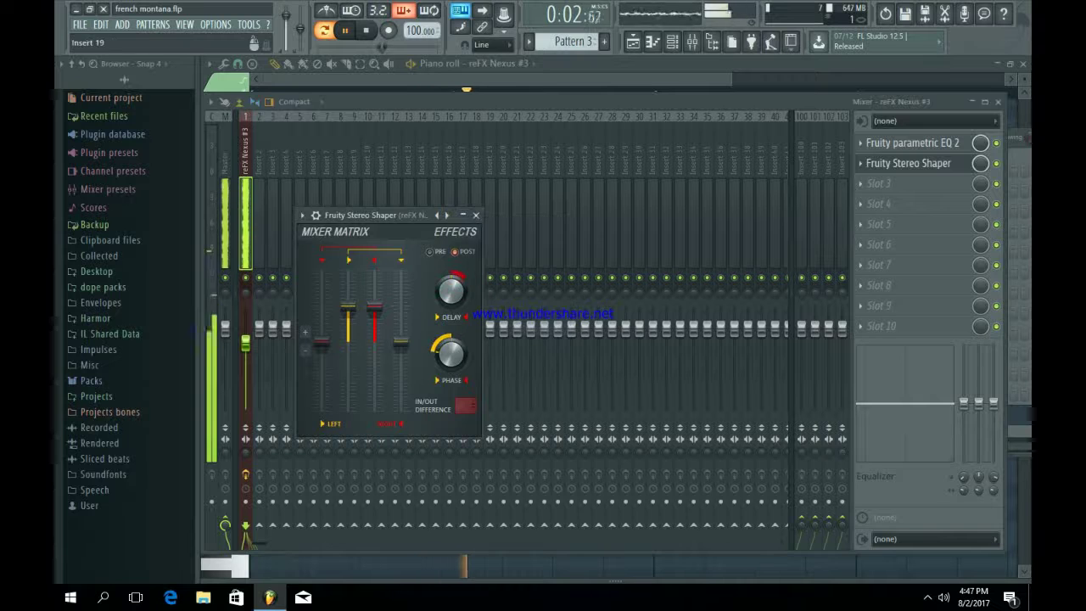
click(476, 215)
- Add Fruity Reeverb 2 in slot 3 of the reFX Nexus #3 track and set its wet level to about 41%
click(861, 184)
click(844, 175)
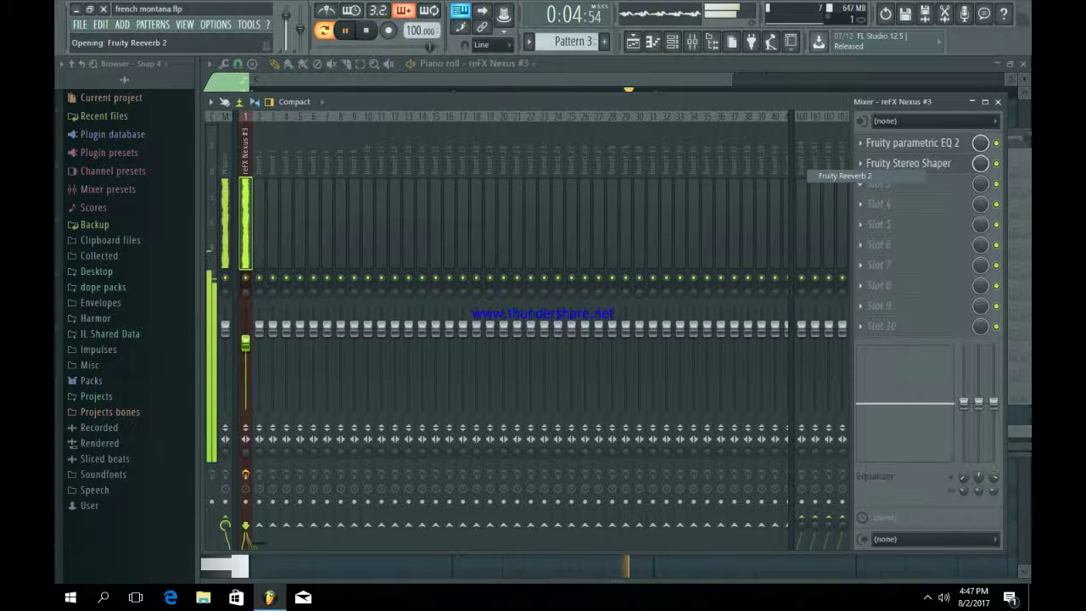
drag(627, 278, 627, 282)
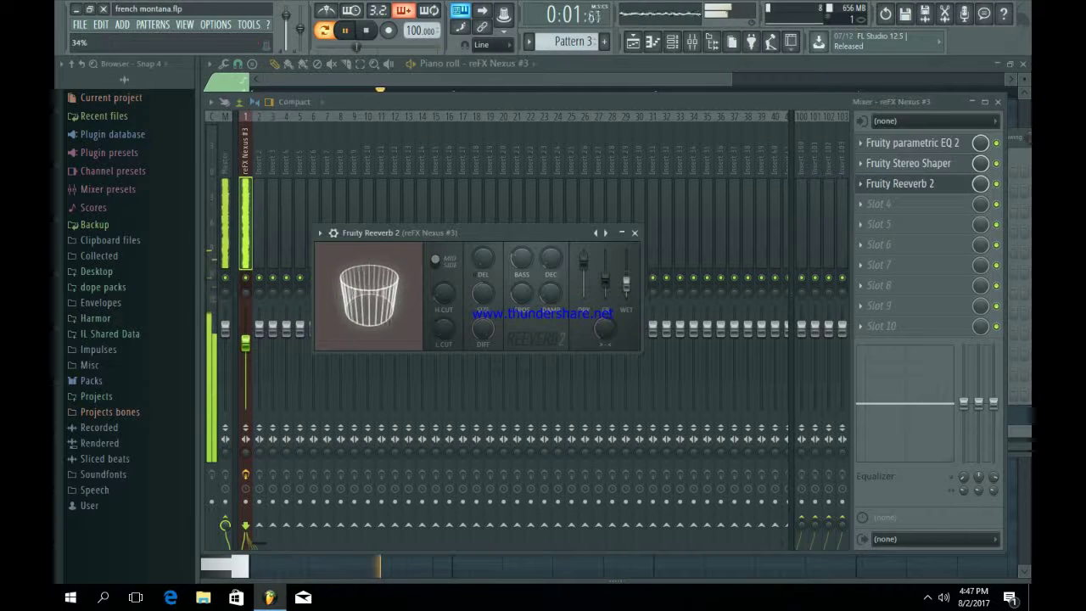
drag(444, 293, 444, 307)
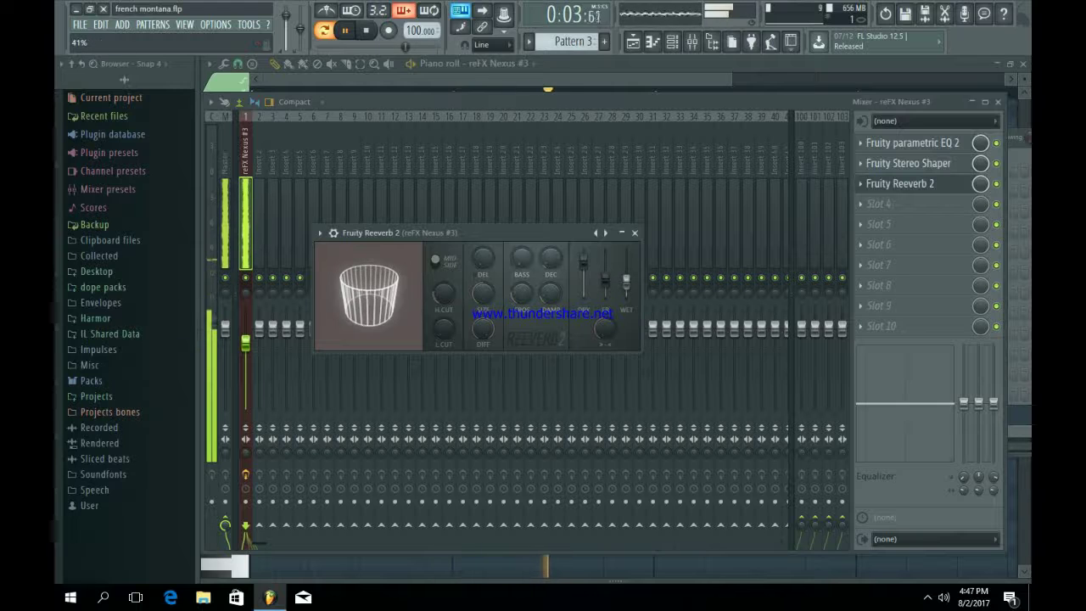
click(899, 183)
- Add Effector in slot 4 with the Trans effect and raise its Y parameter to about 88.3
click(874, 203)
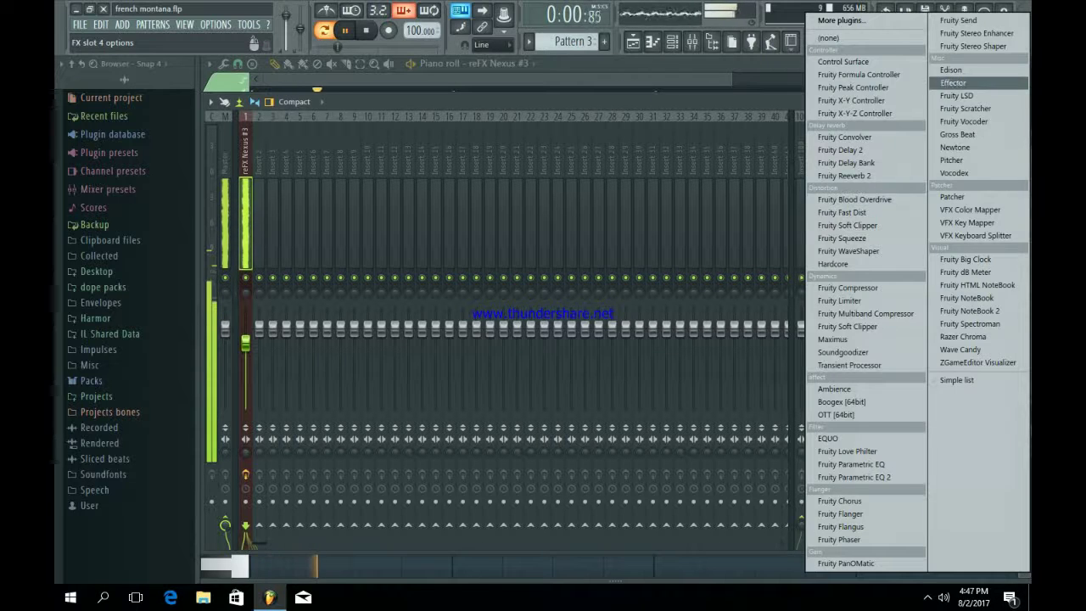
click(952, 82)
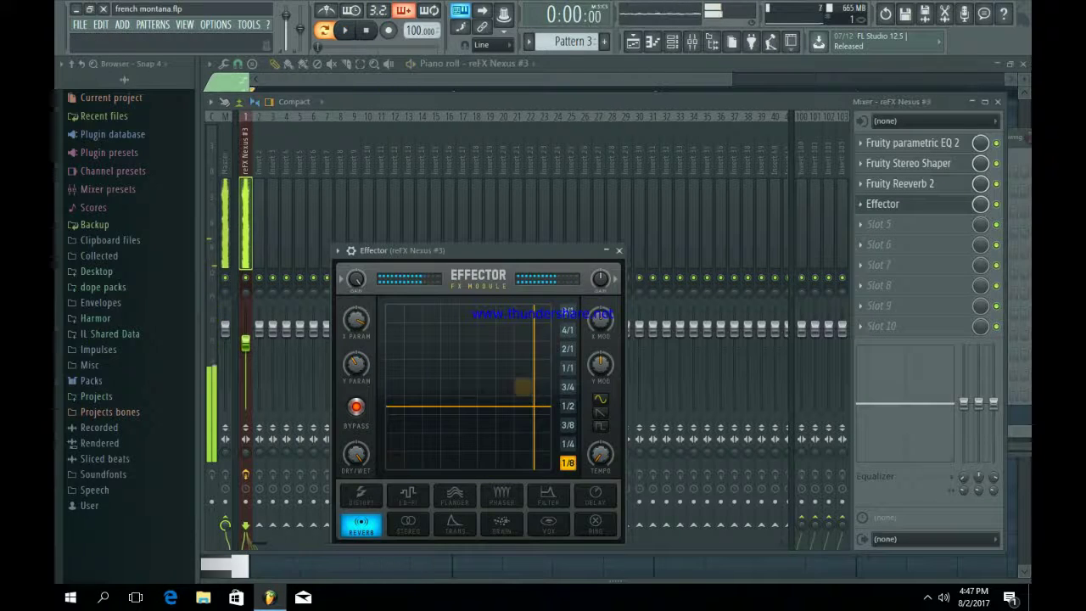
click(455, 524)
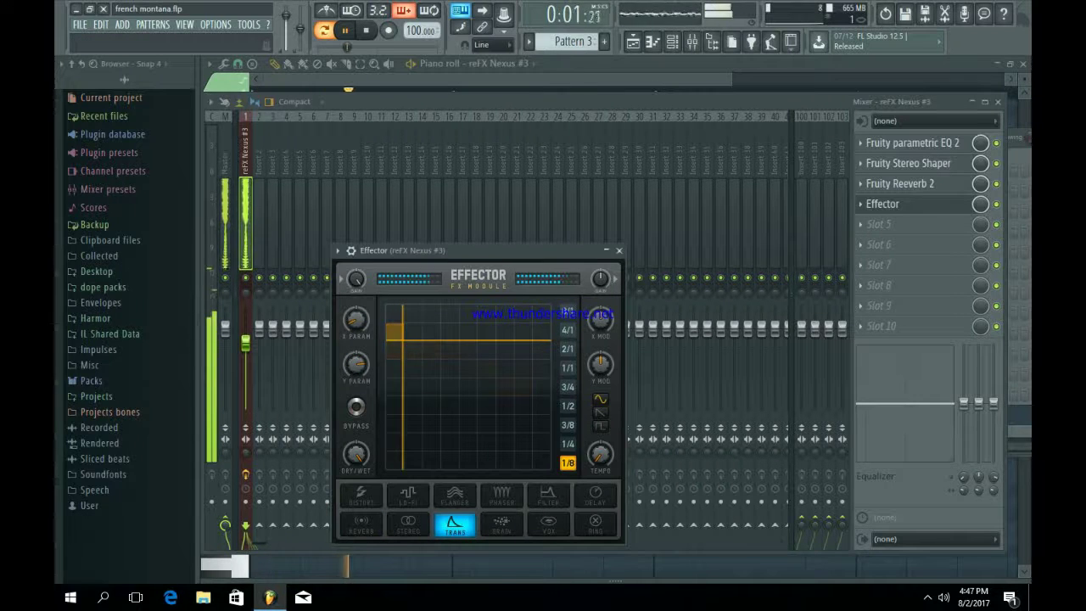
drag(402, 340, 402, 322)
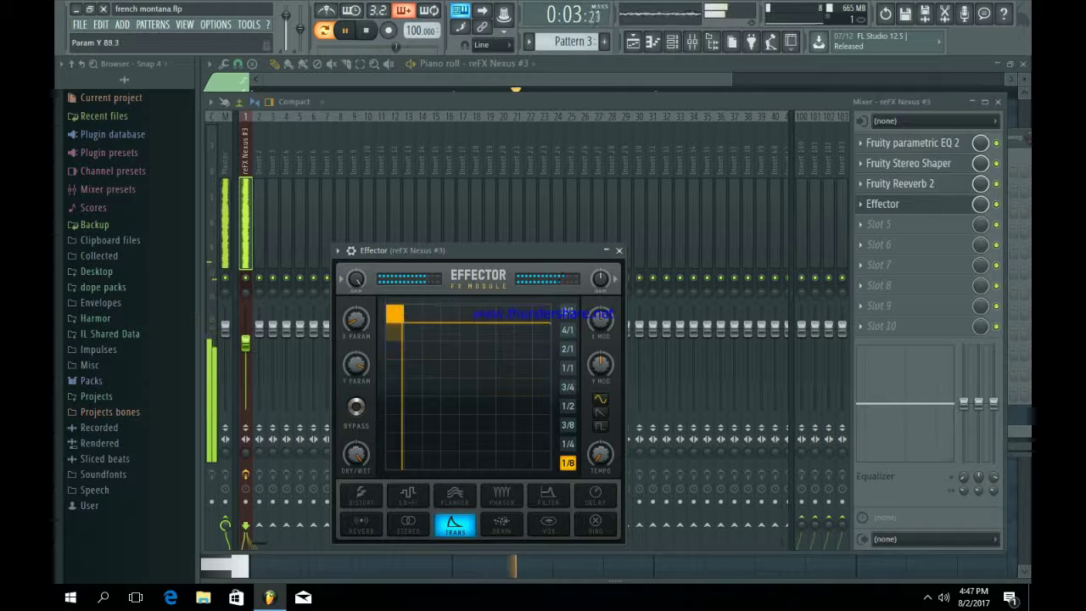
click(619, 250)
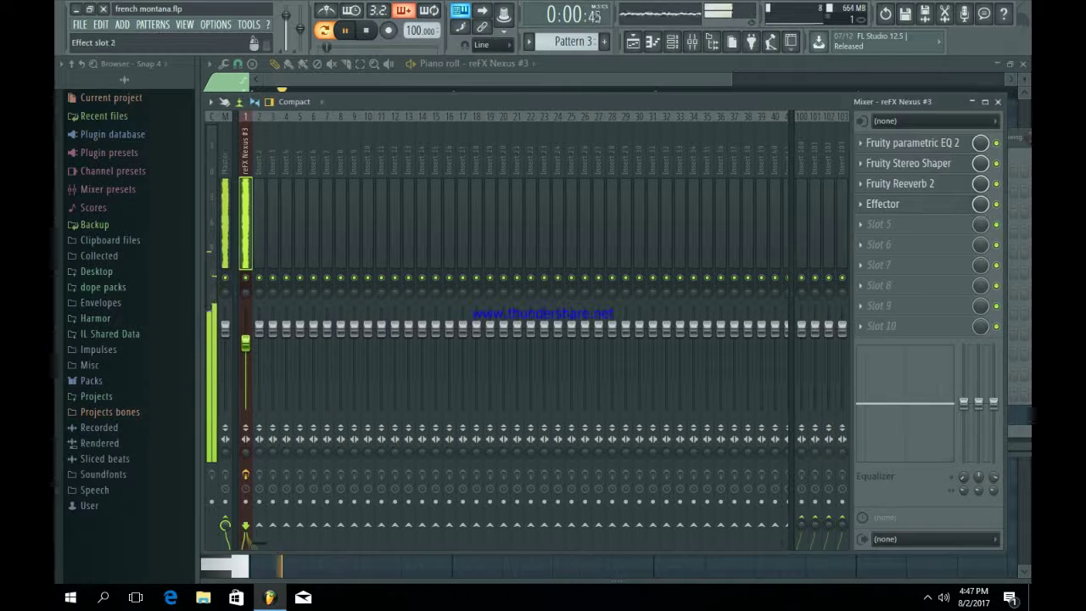
- Place Pattern 3 four times in a row on playlist Track 2, from bar 1 through bar 8 beneath the Pattern 2 clips
click(747, 89)
key(space)
click(632, 40)
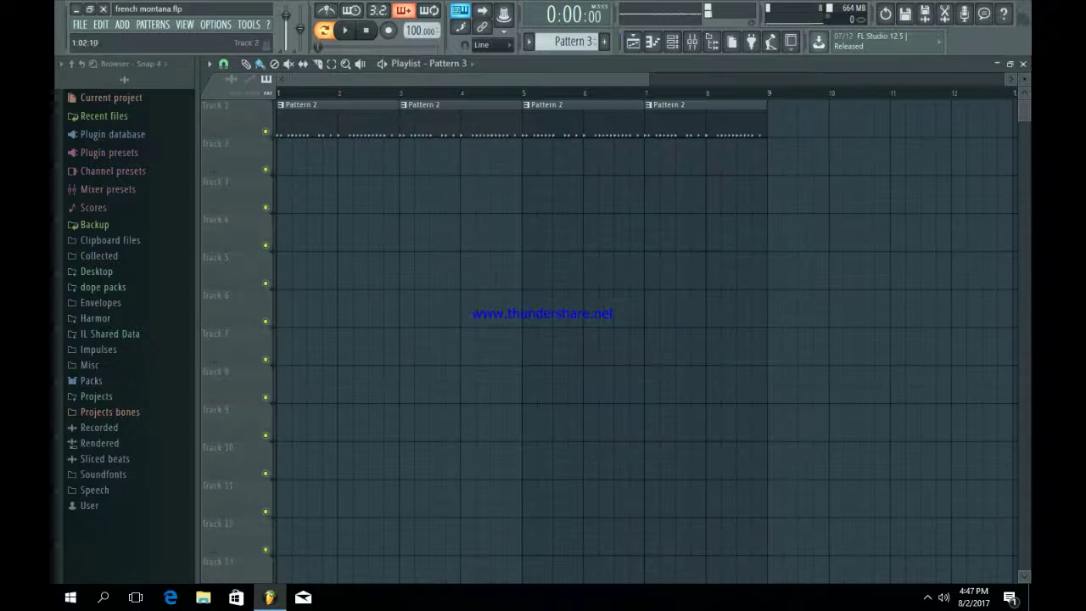
key(ctrl+b)
key(ctrl+b)
key(ctrl+b)
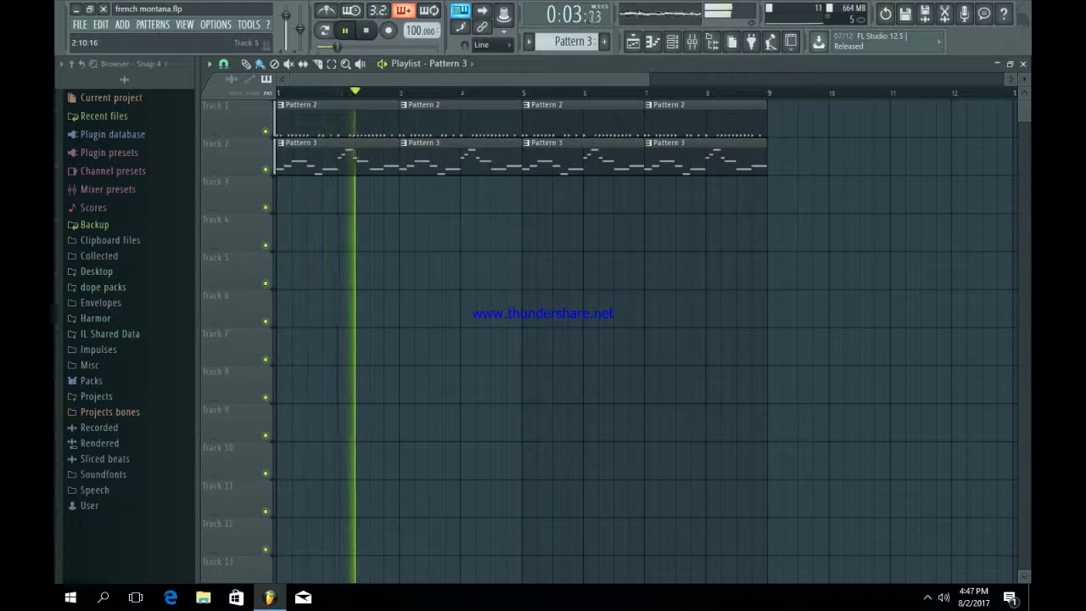
- Check the reFX Nexus #2 and Sakura instruments from the channel rack and audition Sakura's Alaska preset
key(F6)
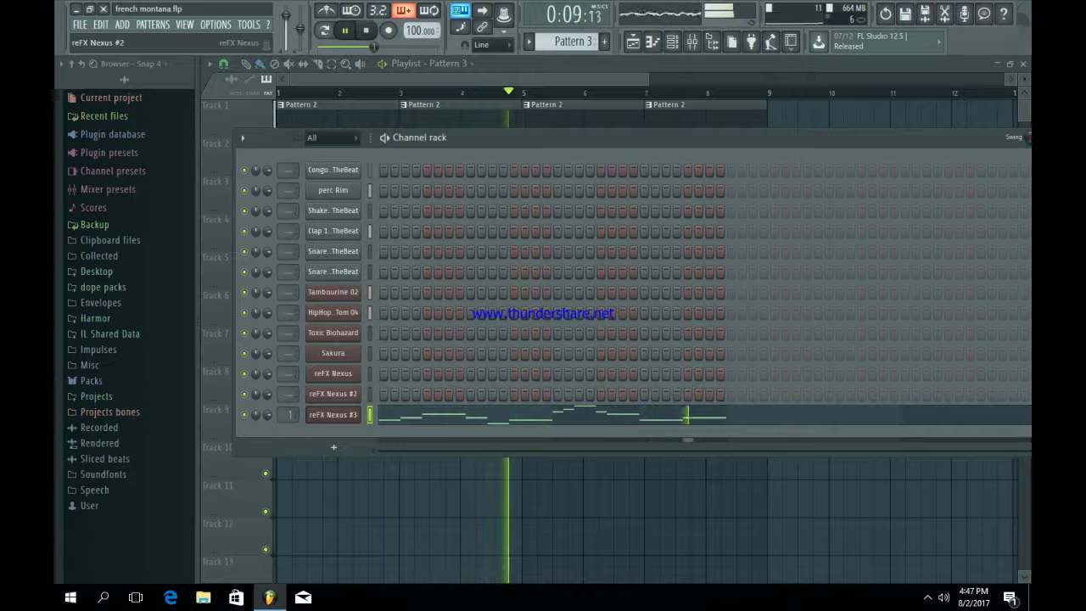
click(333, 394)
click(793, 144)
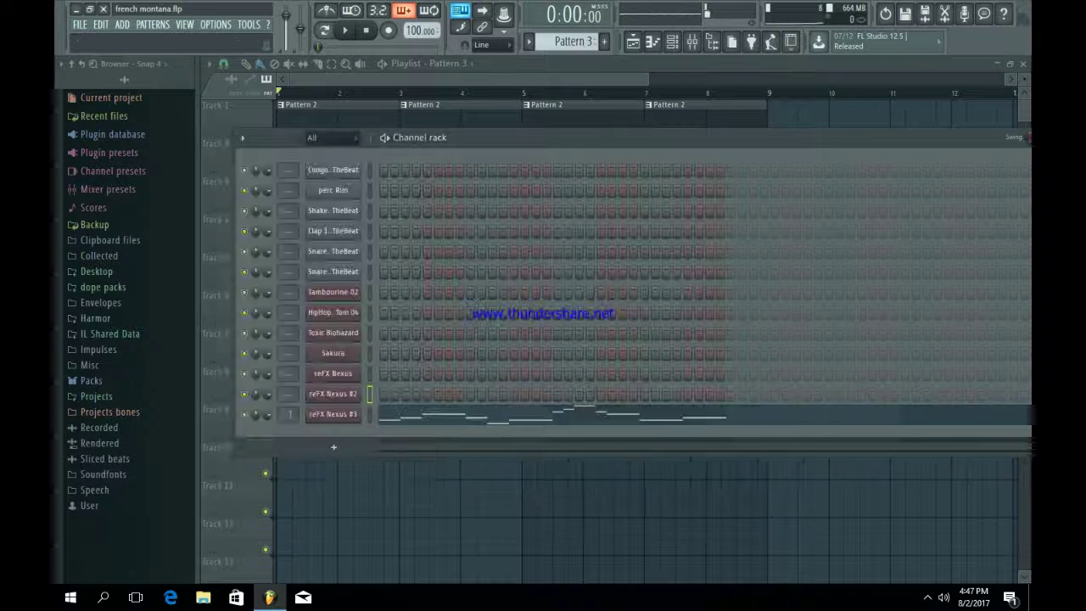
click(333, 353)
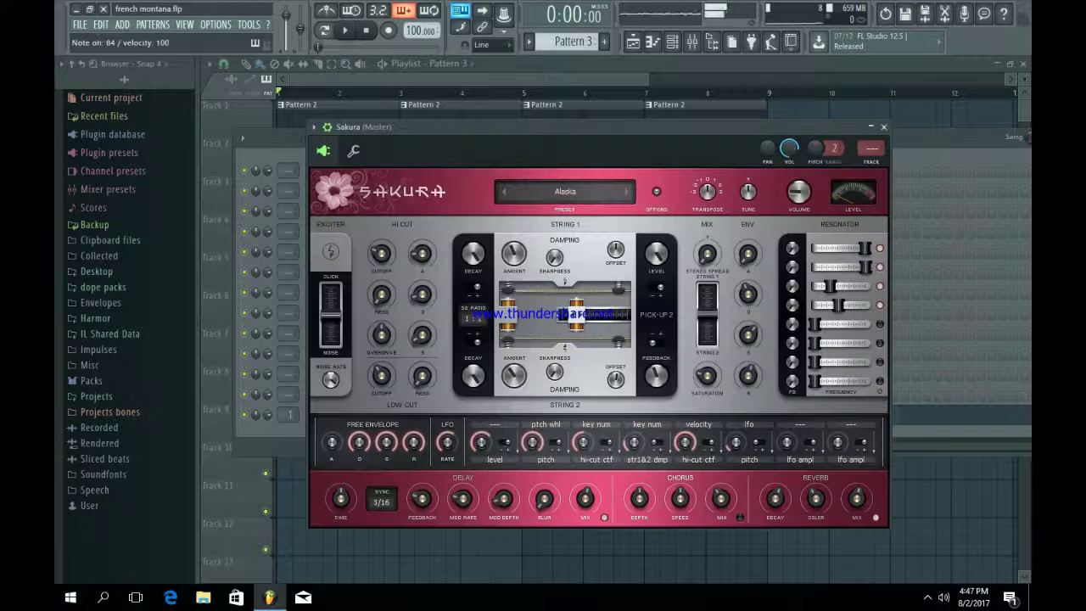
click(884, 127)
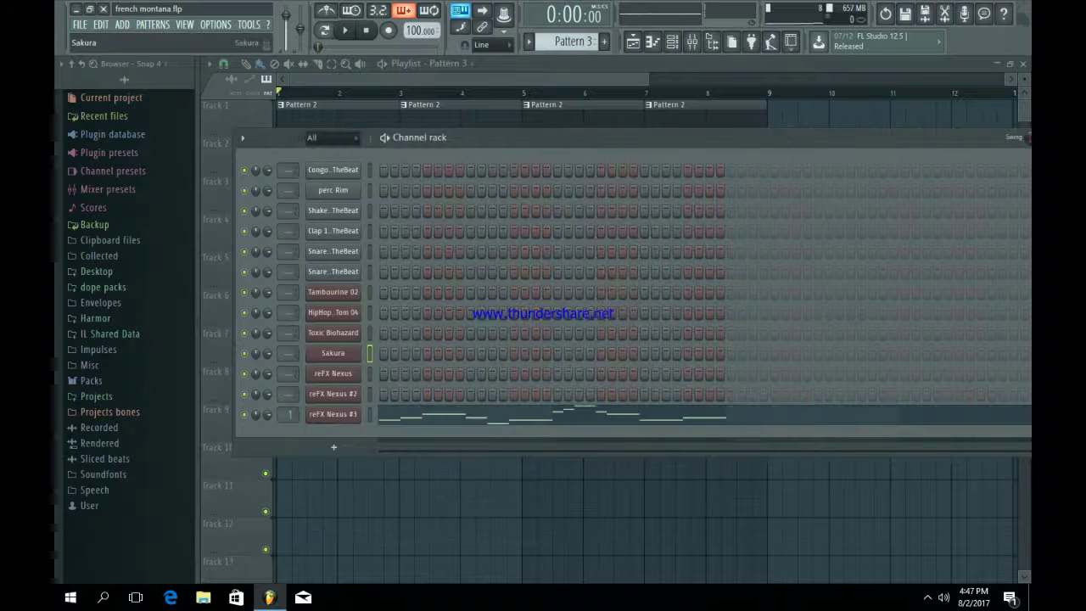
- In Sakura's piano roll for Pattern 3, enter two-step notes C#5, F#5, D#5 and A#4 across bar 1
right_click(357, 349)
click(381, 353)
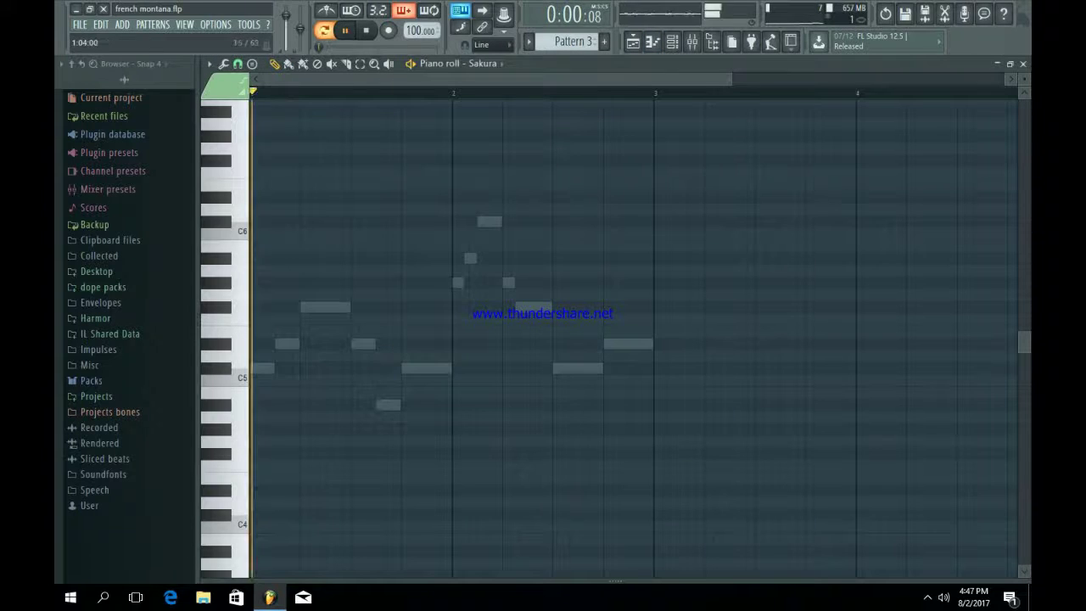
key(space)
click(258, 368)
key(space)
click(307, 307)
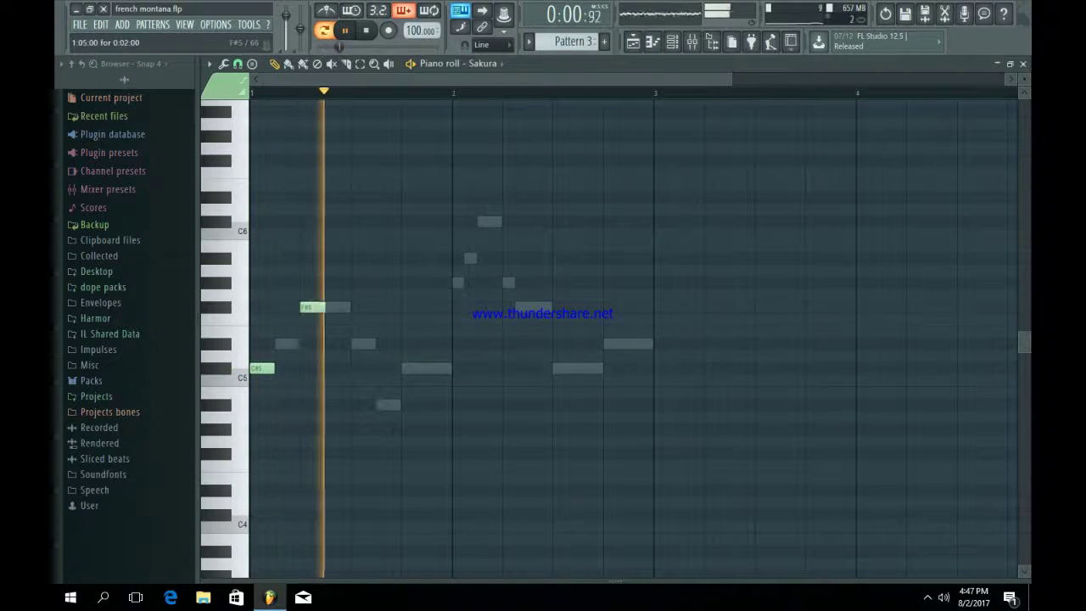
click(356, 342)
click(383, 404)
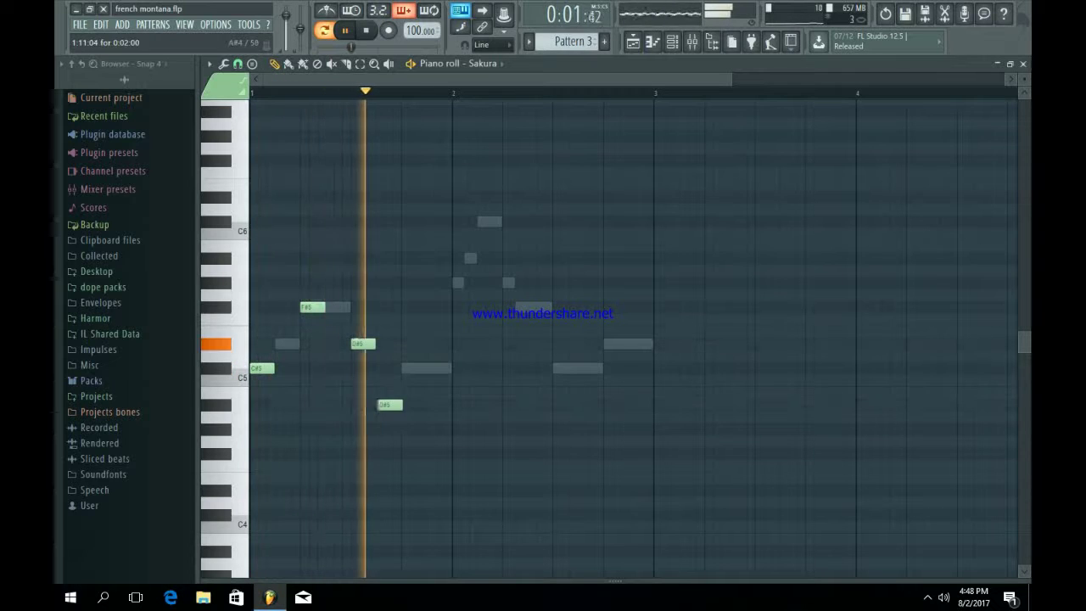
- Fill bar 2 of the Sakura melody with a four-step G#5 and two-step notes A#5, D#6, C#6, D#5 and F#5
key(space)
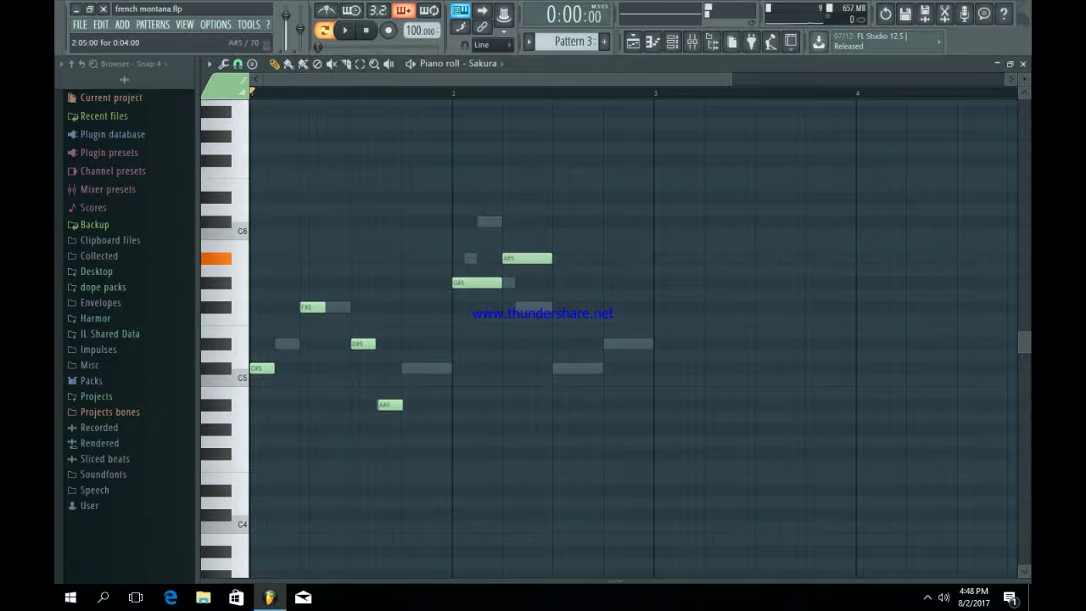
key(space)
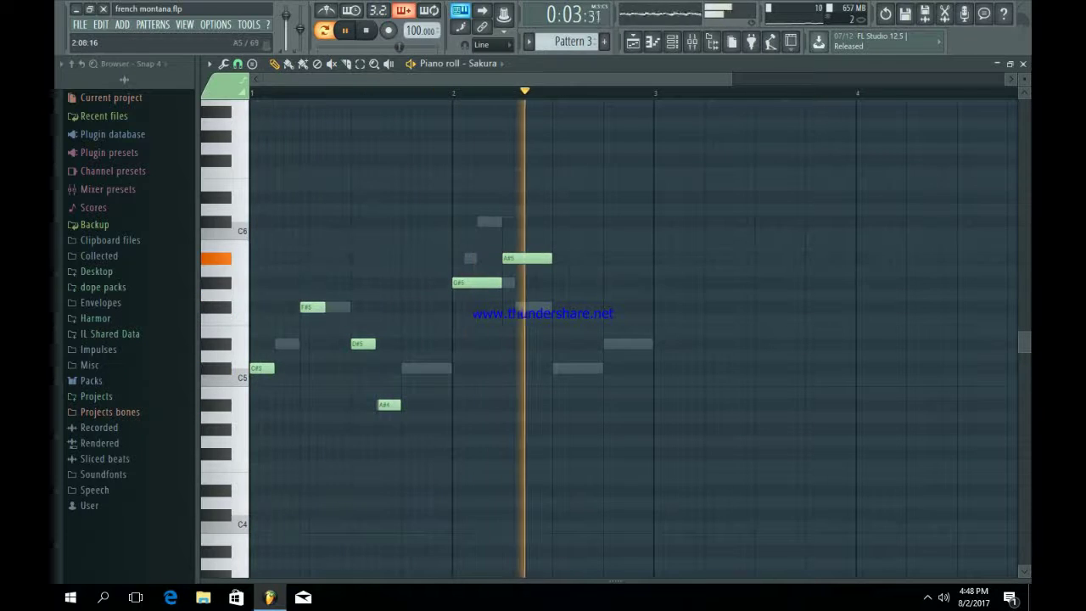
key(space)
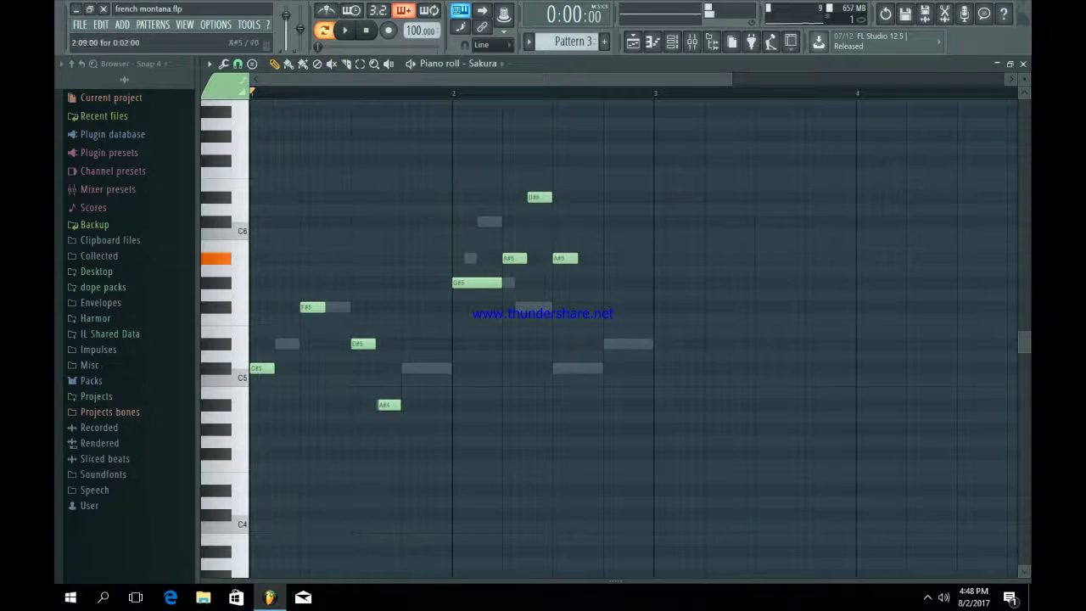
drag(564, 258, 564, 220)
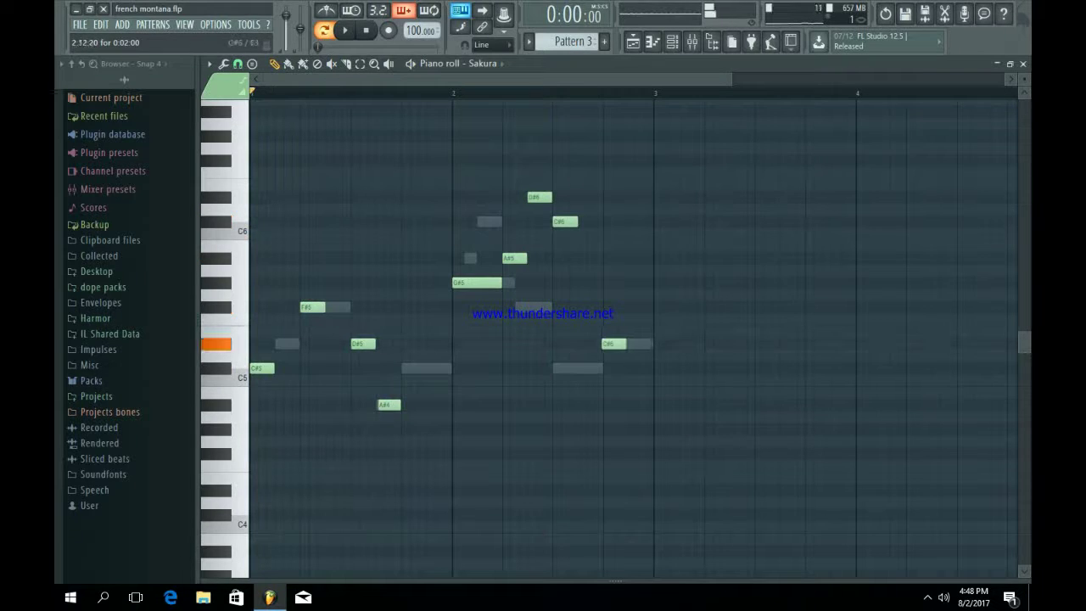
key(space)
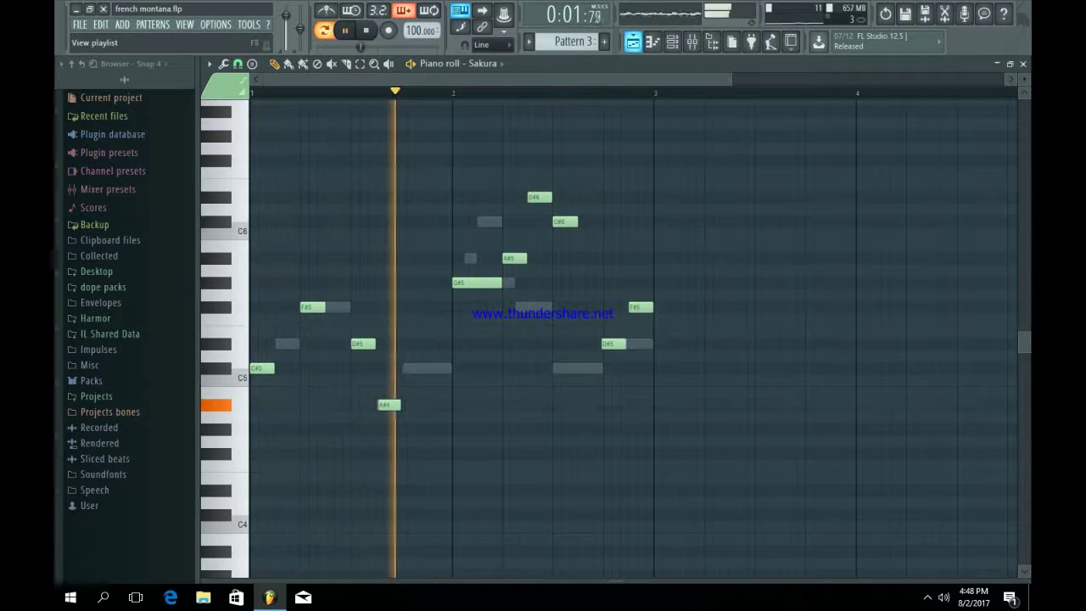
- Transpose all reFX Nexus #3 notes in Pattern 3 up one octave
click(573, 41)
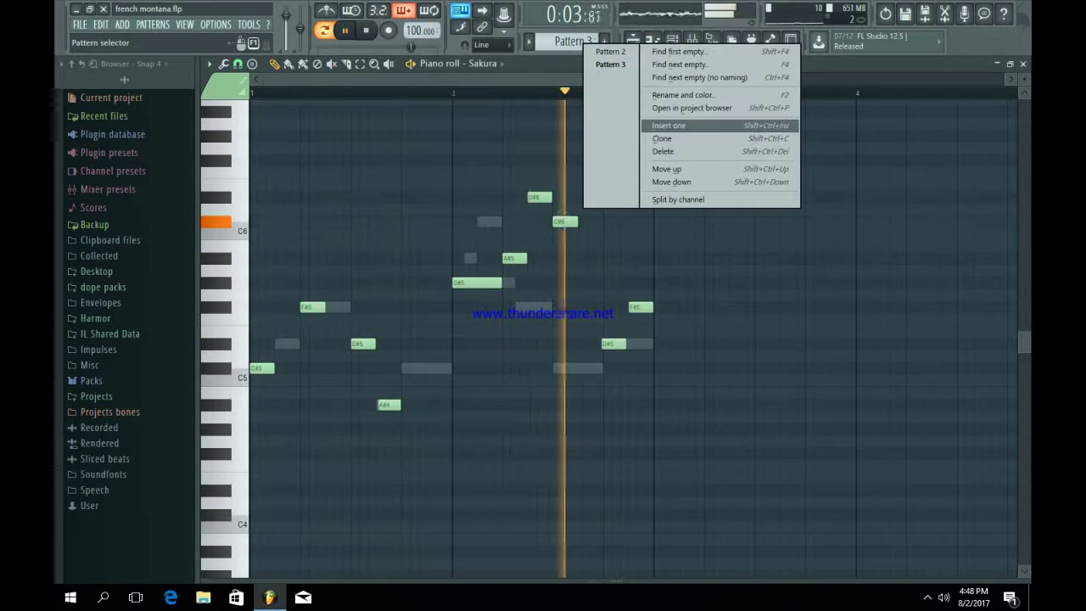
click(610, 65)
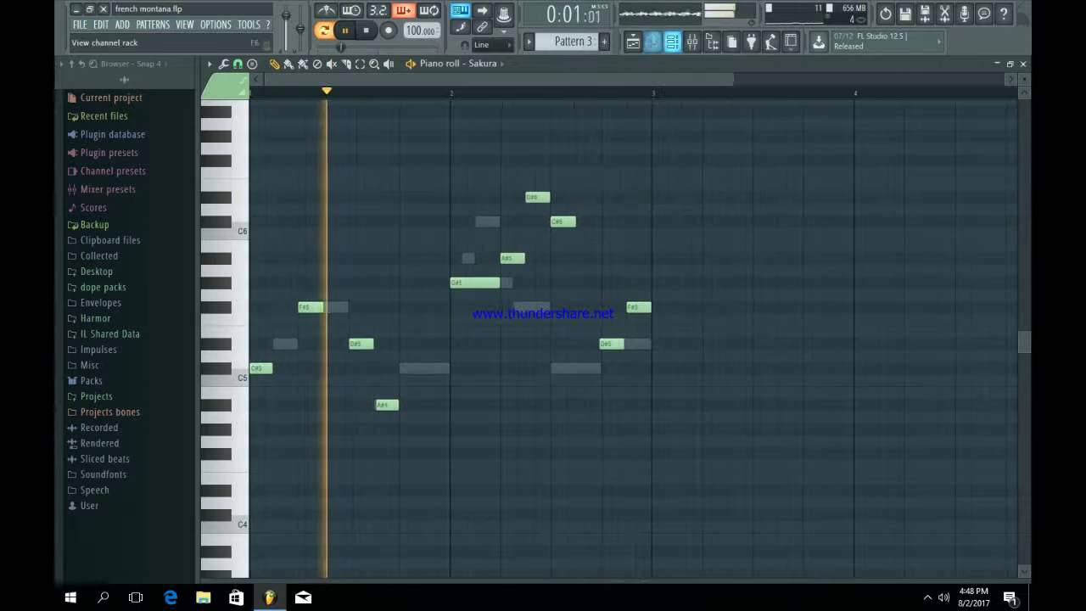
click(672, 41)
click(657, 415)
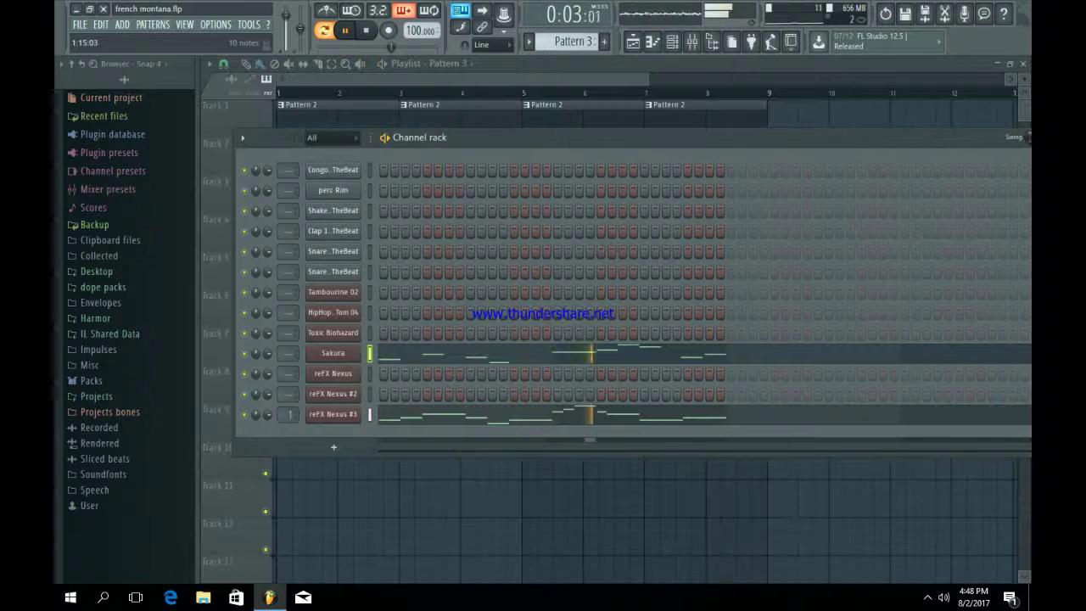
click(658, 415)
scroll(657, 417, down, 3)
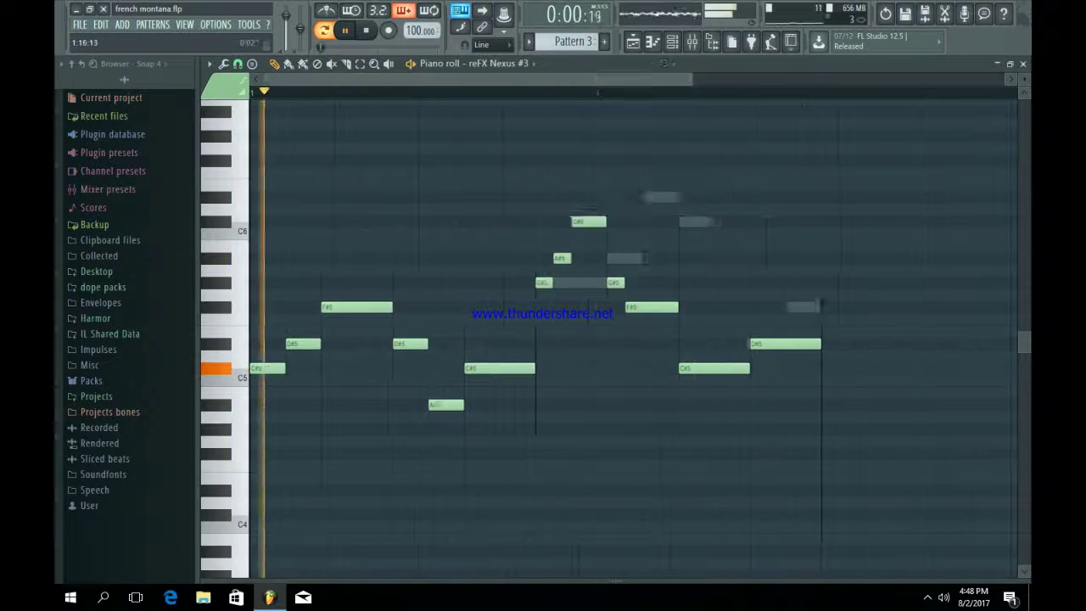
drag(693, 471, 251, 229)
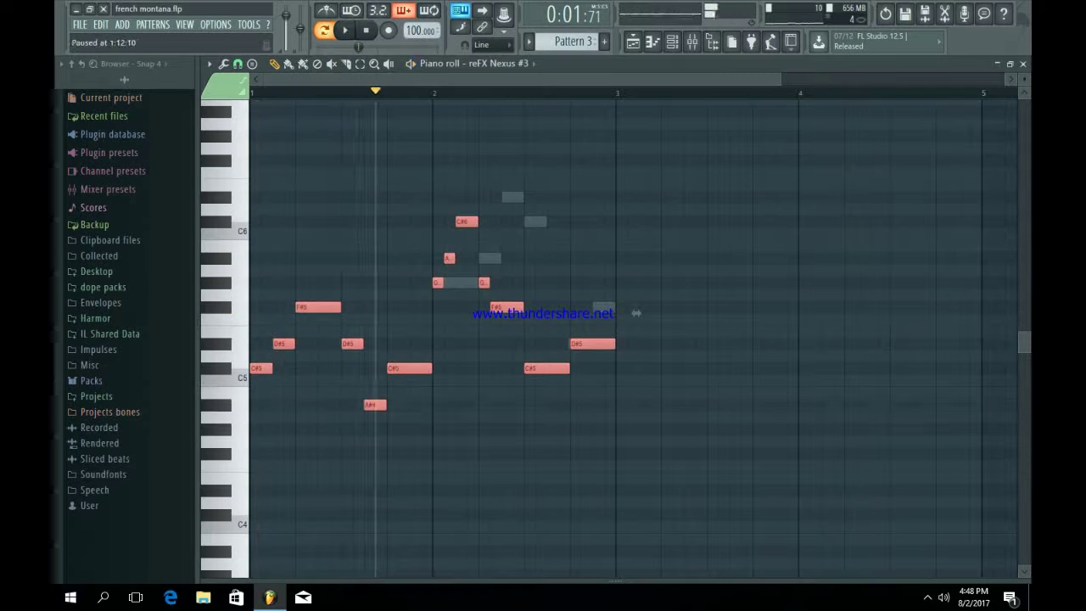
key(ctrl+Up)
ctrl+click(636, 166)
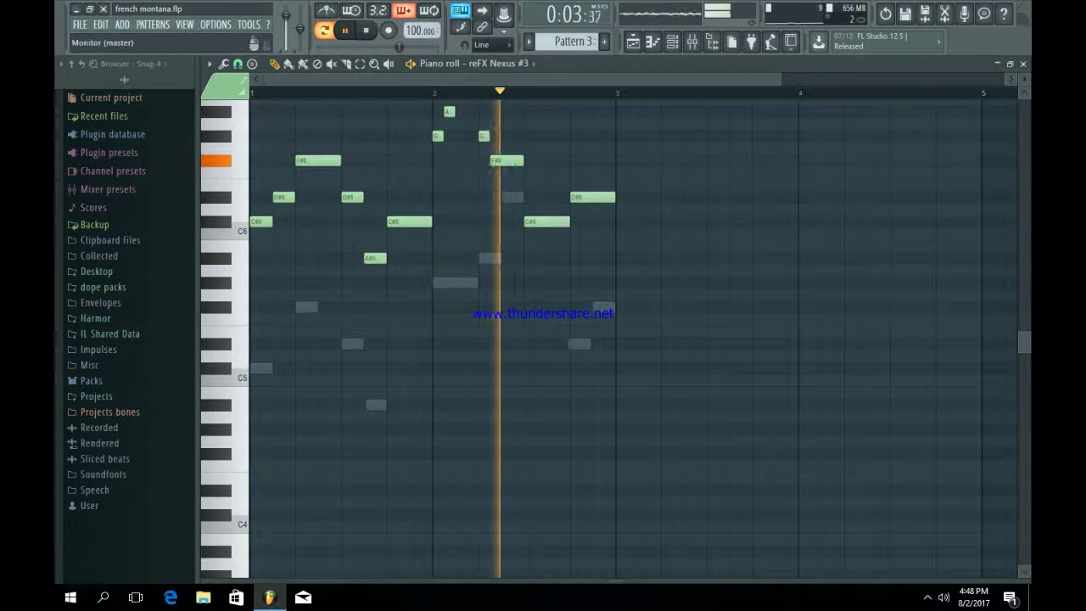
- Paste the Sakura melody from Pattern 3 into the Sakura channel of Pattern 4
click(672, 42)
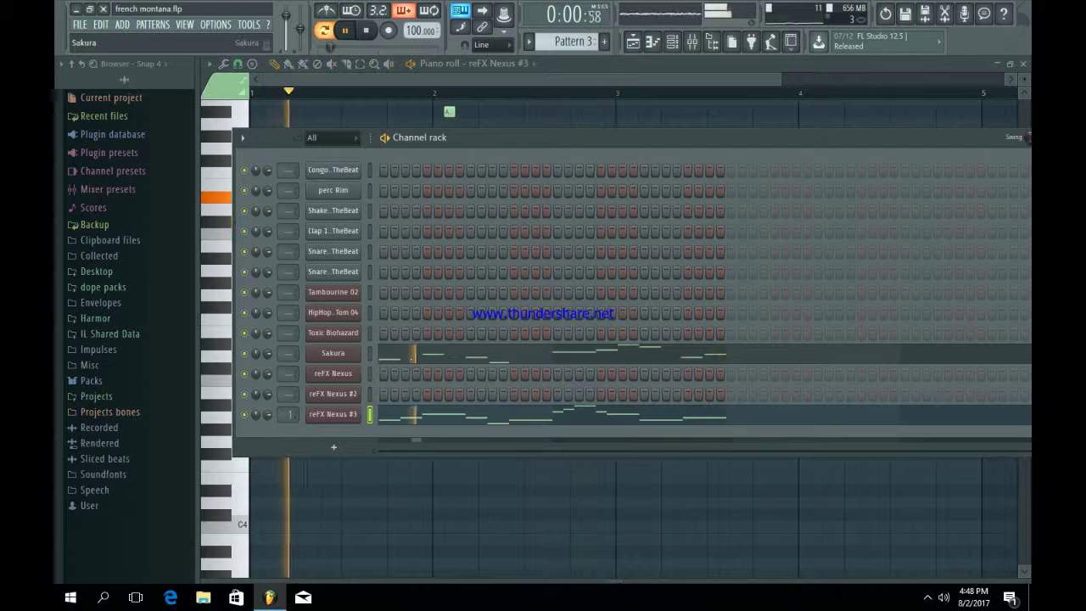
key(space)
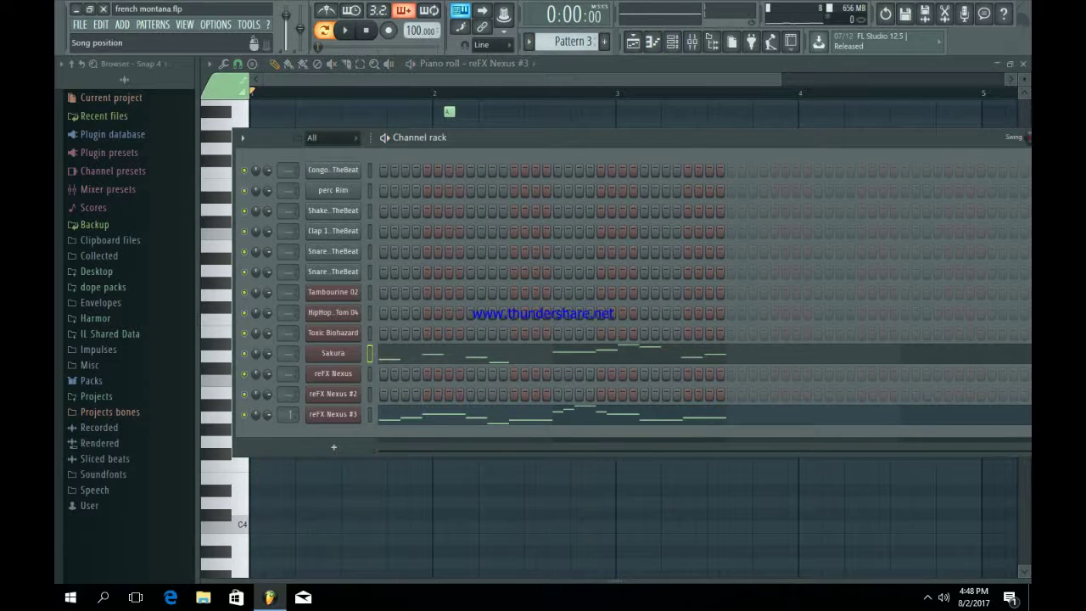
scroll(573, 41, down, 1)
key(ctrl+v)
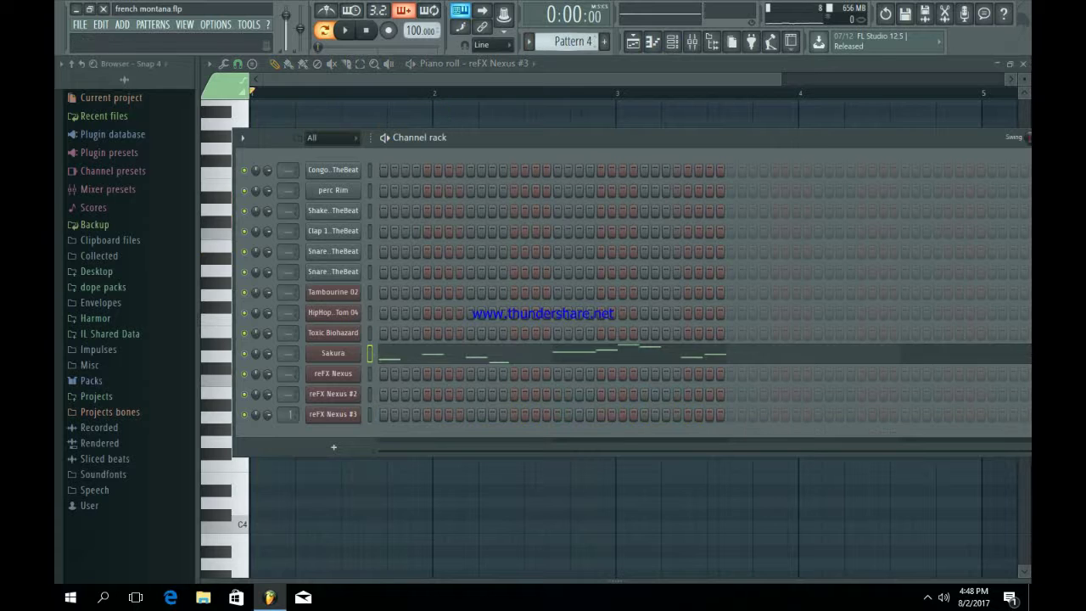
- Route the Sakura channel to mixer track 2, and lower the reFX Nexus #3 and Sakura faders during playback
key(space)
click(332, 353)
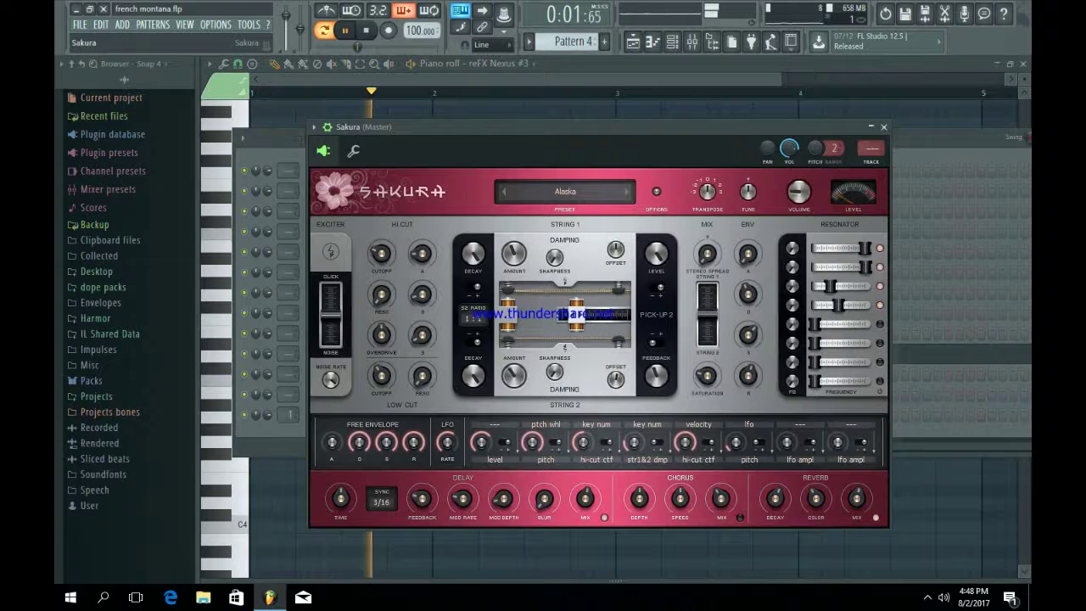
key(ctrl+l)
drag(245, 343, 245, 365)
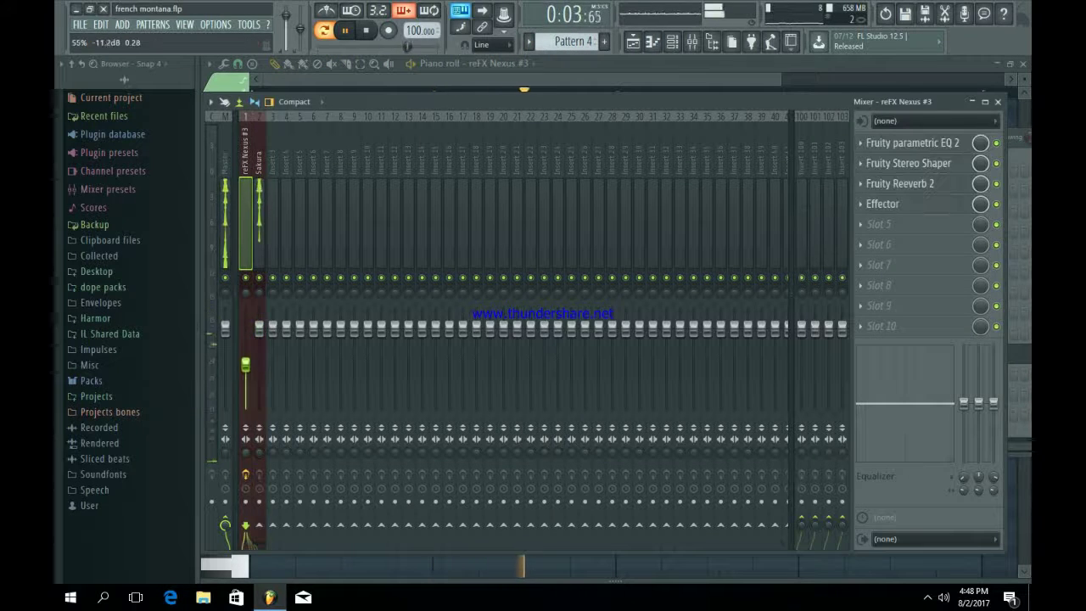
drag(258, 326, 259, 343)
- Load Fruity Stereo Shaper in slot 1 of the Sakura mixer track and apply its Stereoize 3 preset
click(882, 143)
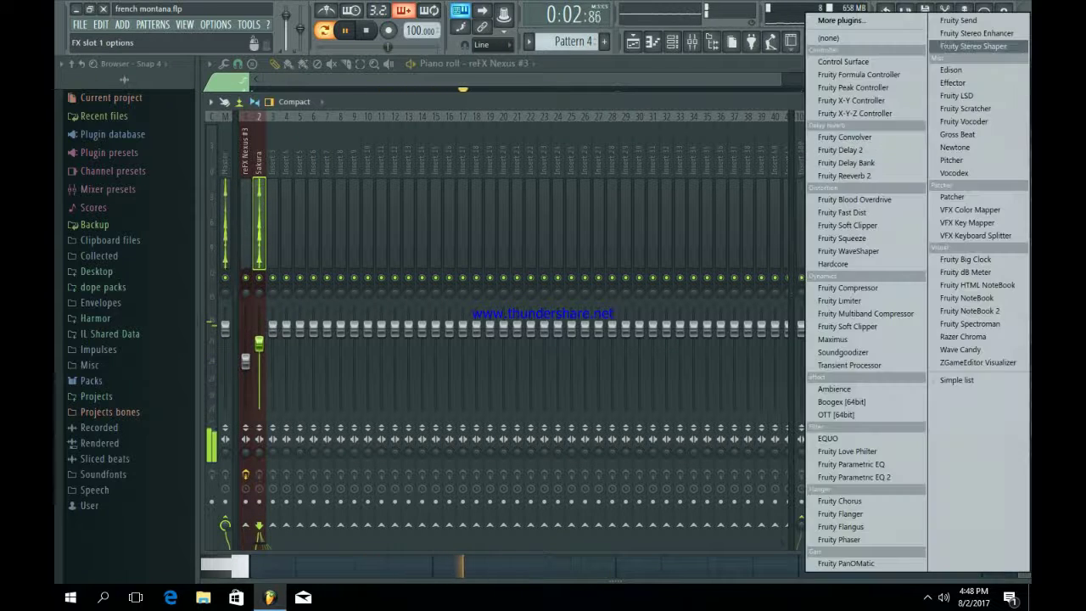
click(976, 44)
right_click(464, 232)
mouse_move(492, 243)
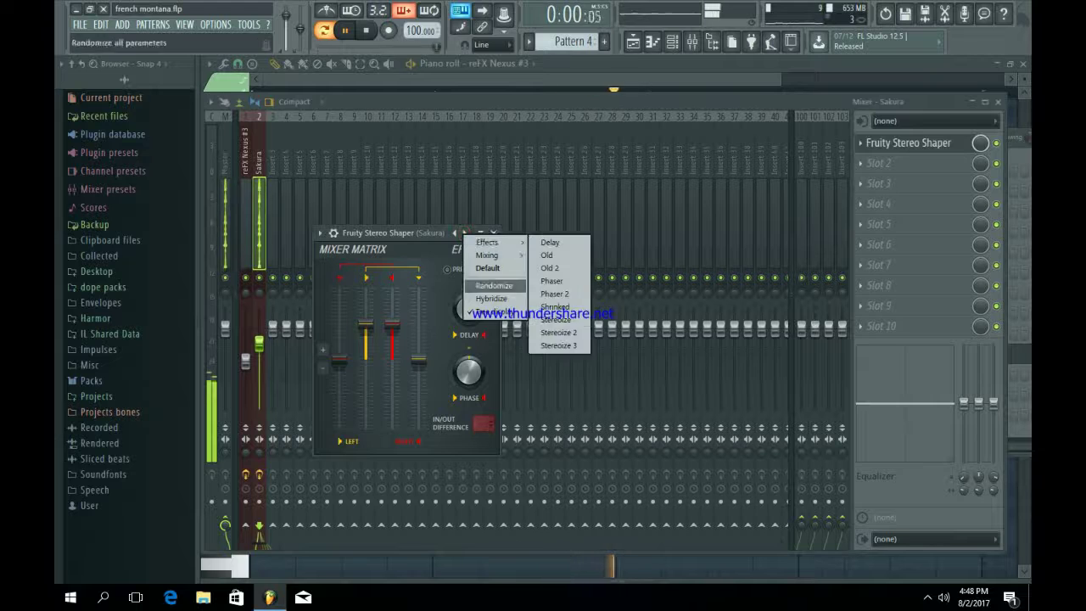
click(558, 346)
click(494, 232)
- Add Fruity Reeverb 2 to slot 2 of the Sakura mixer track
click(861, 163)
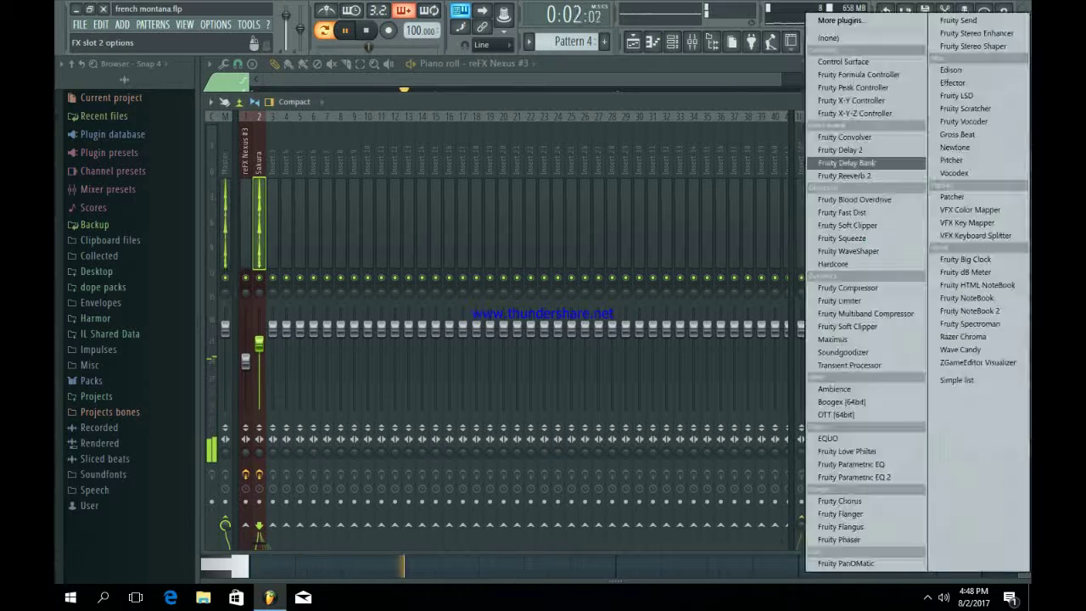
click(857, 175)
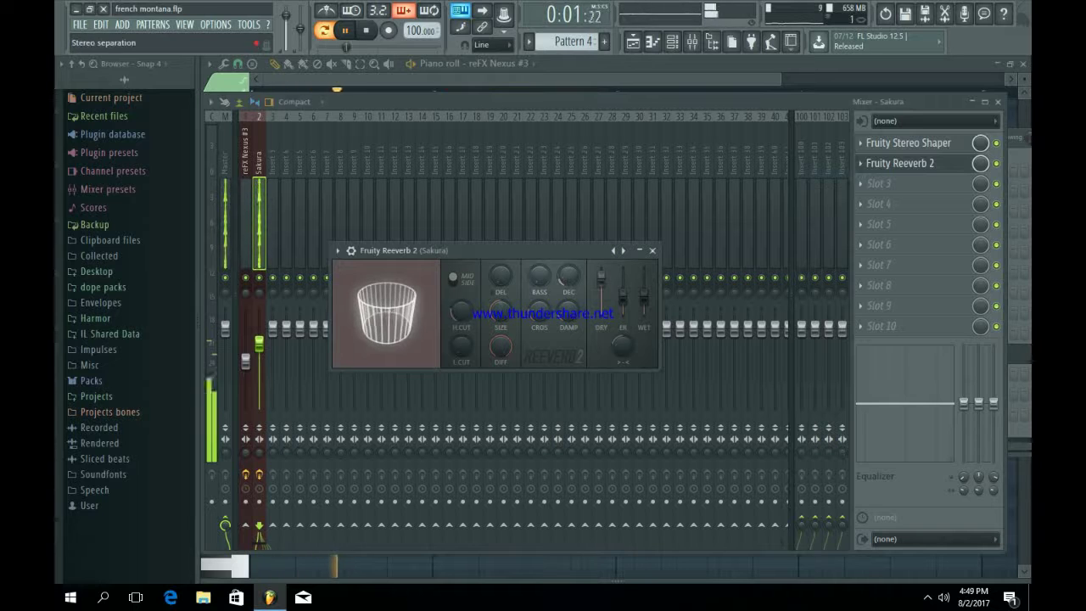
click(651, 250)
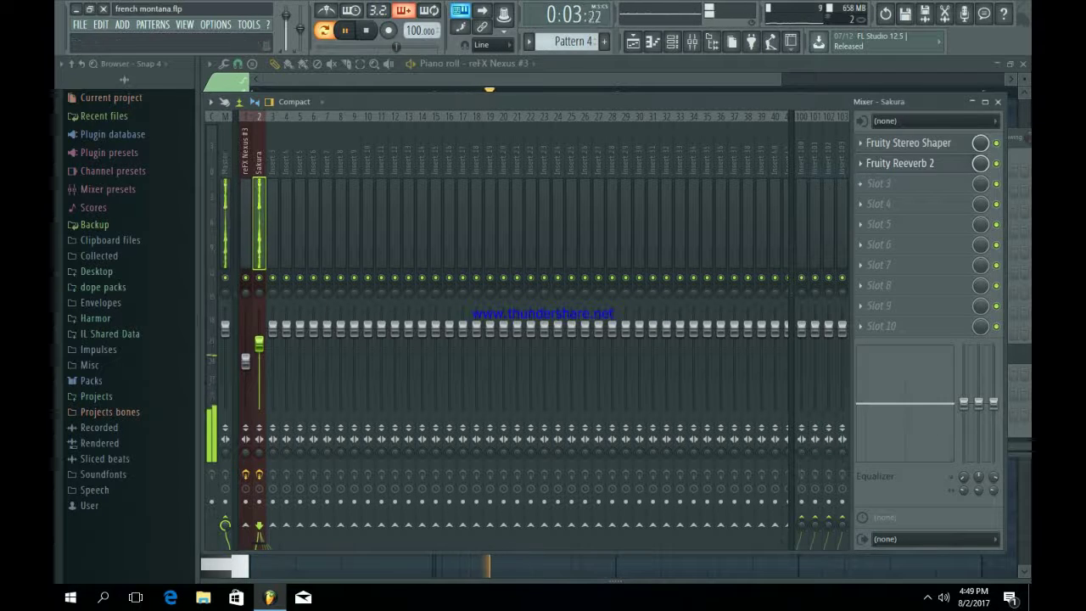
- Add Fruity Compressor to slot 3 of the Sakura track with a 2.8 dB gain, then select the reFX Nexus #3 track
click(879, 184)
click(849, 288)
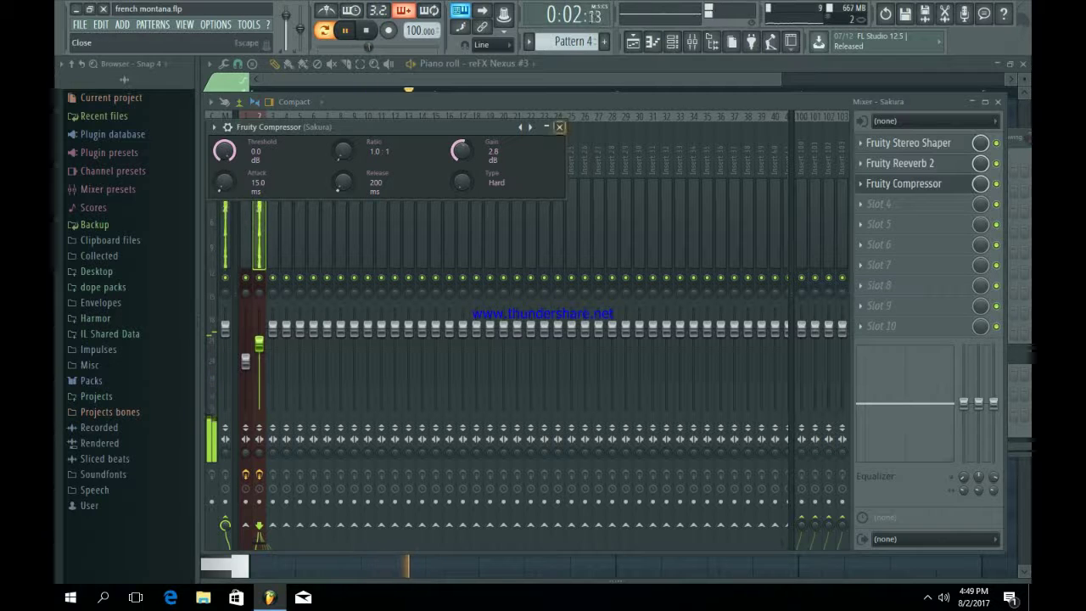
click(560, 127)
click(246, 363)
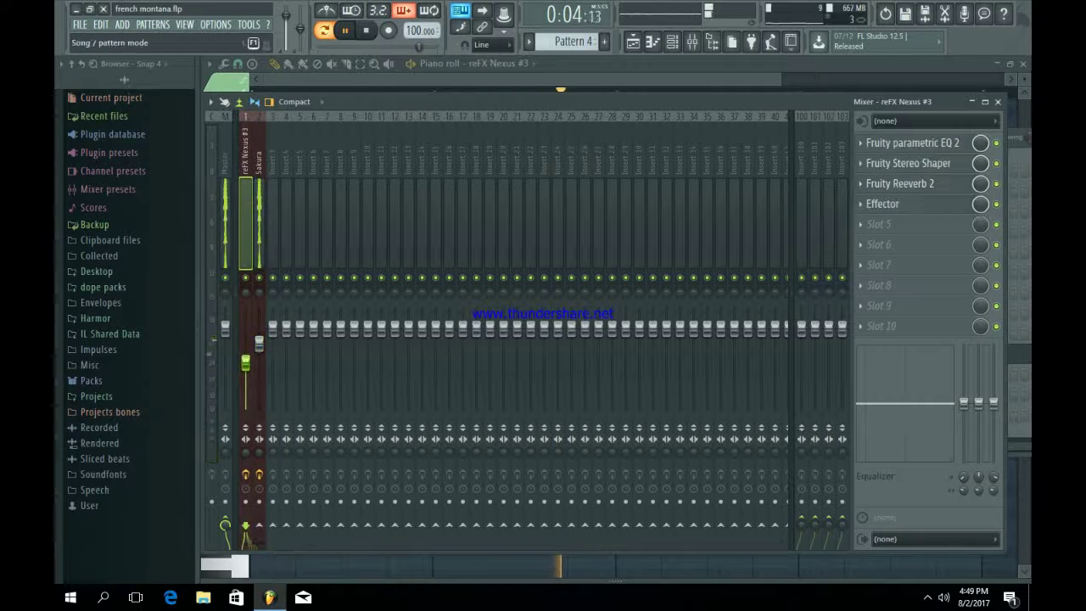
- Place Pattern 4 on playlist Track 3 at bar 1 and duplicate it into four back-to-back clips up to bar 9
click(633, 40)
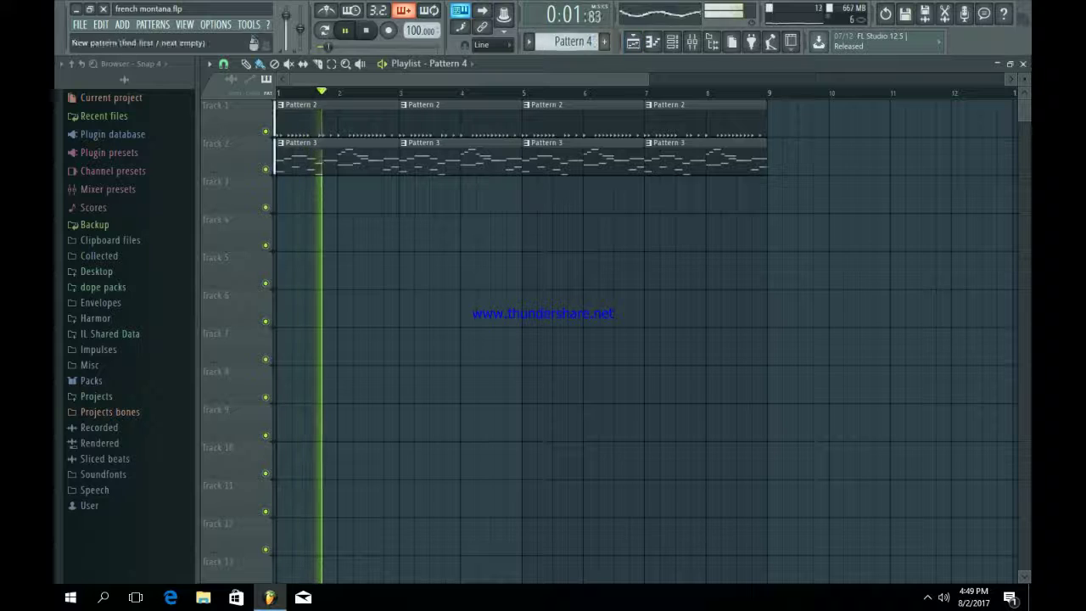
key(space)
click(672, 40)
click(672, 40)
drag(314, 197, 280, 200)
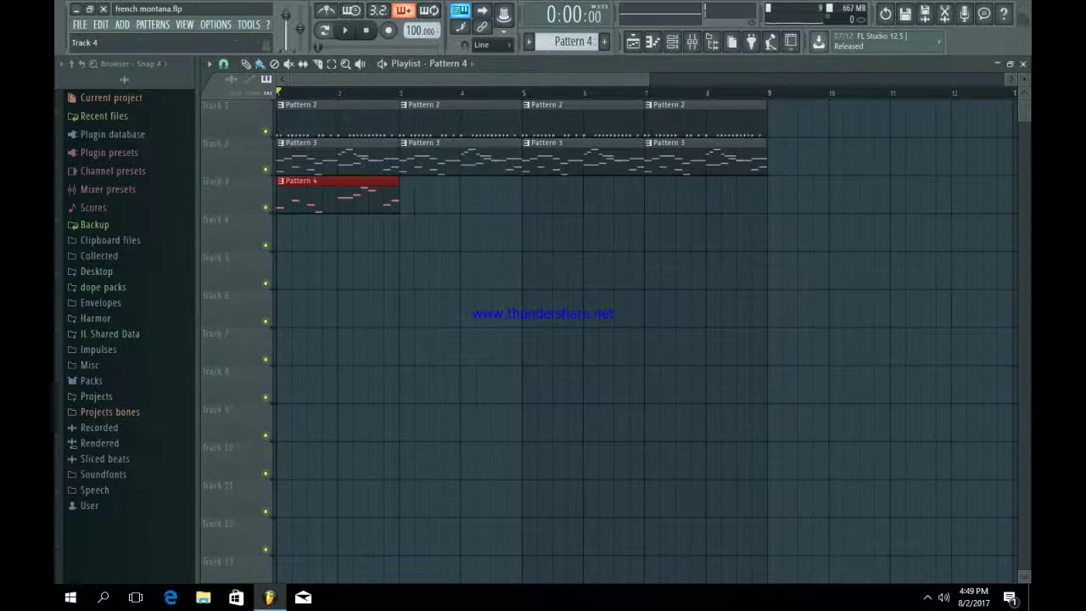
key(ctrl+b)
key(ctrl+b)
key(ctrl+b)
key(ctrl+d)
- Play the arrangement and check the sounds loaded in Toxic Biohazard, reFX Nexus #2 and reFX Nexus
key(space)
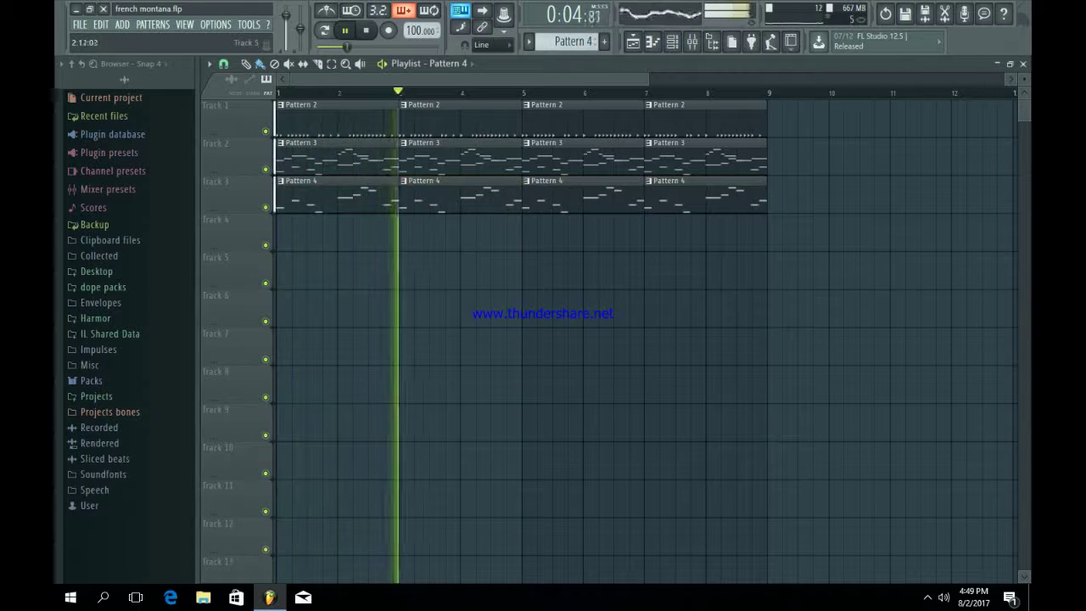
click(672, 41)
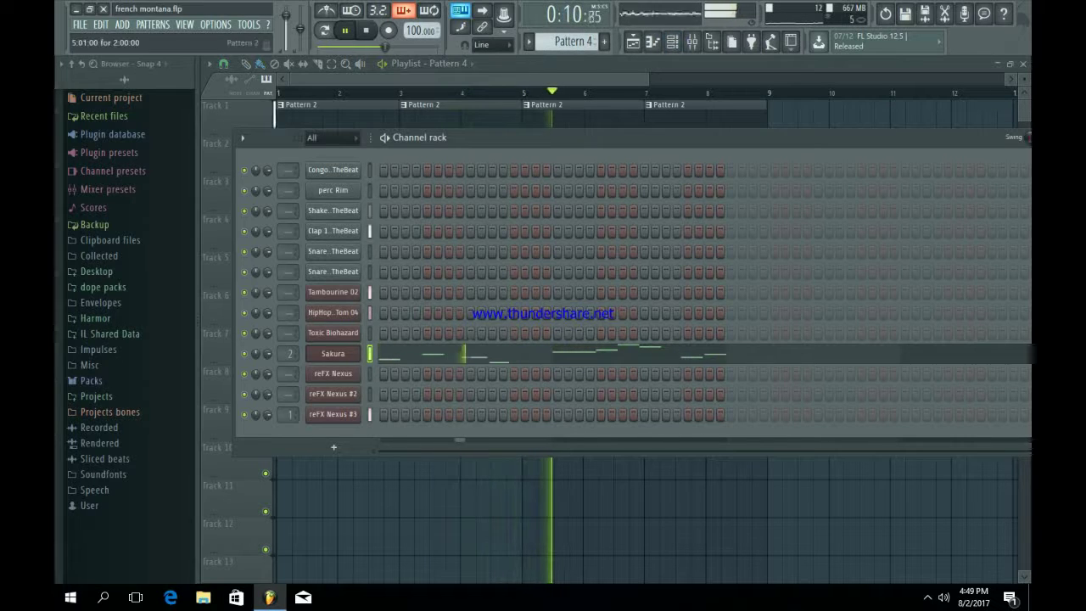
key(space)
click(333, 333)
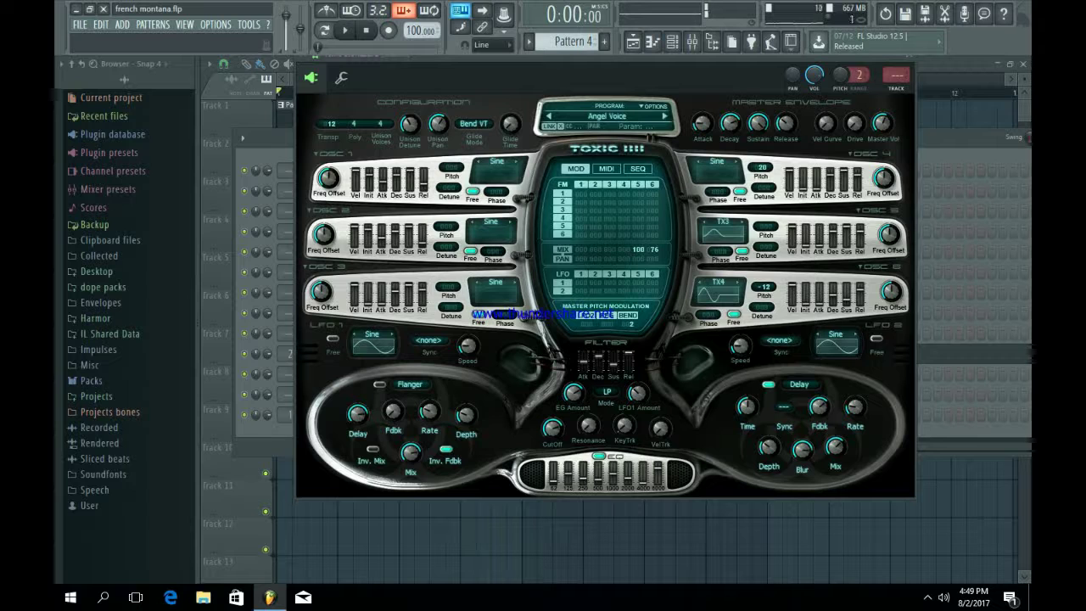
click(910, 58)
click(332, 394)
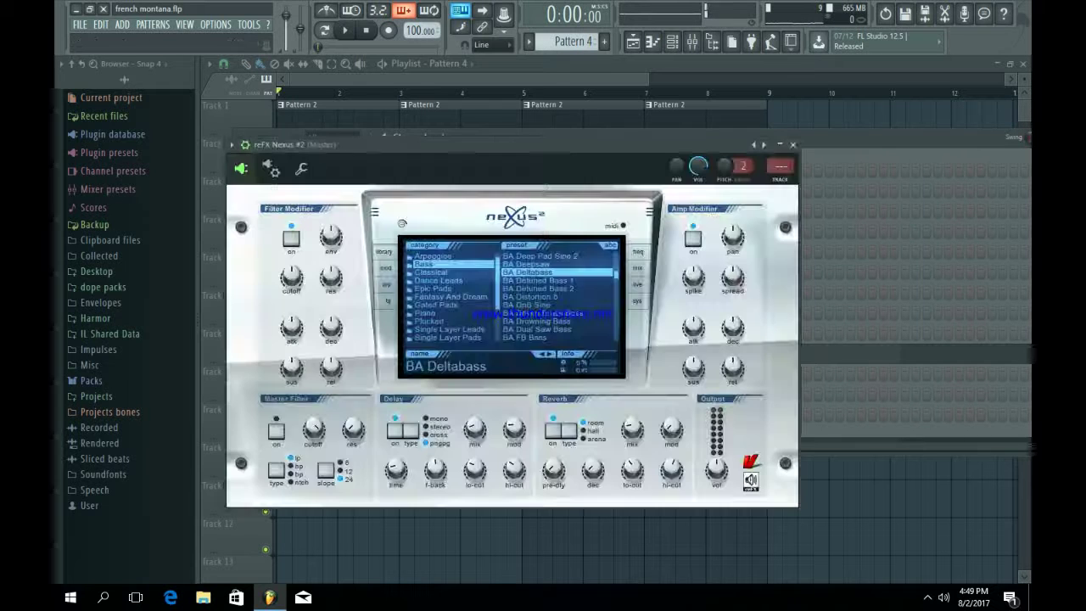
click(792, 144)
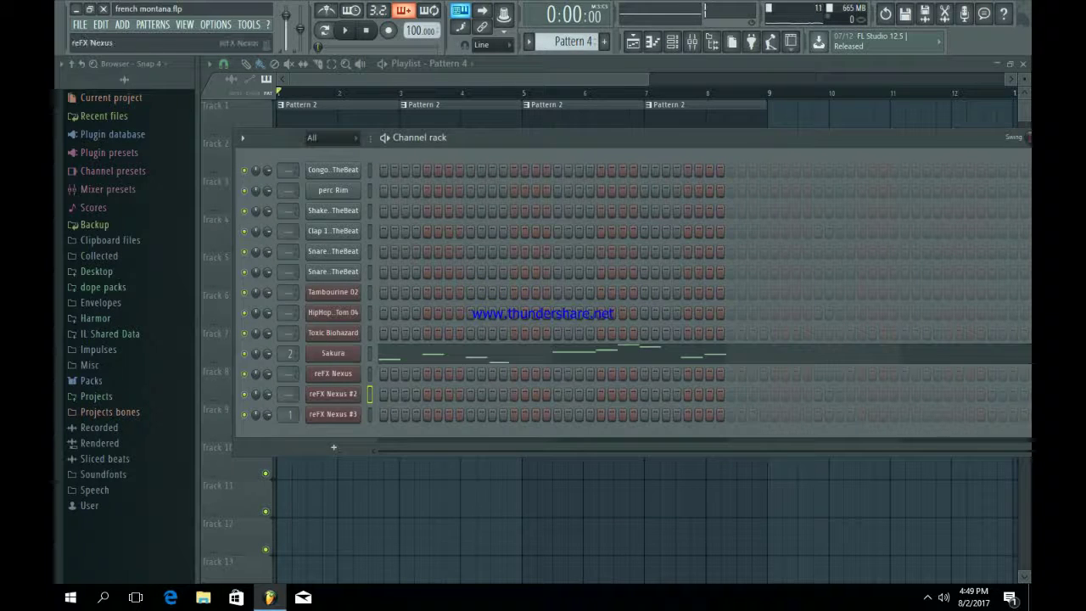
click(333, 373)
click(774, 126)
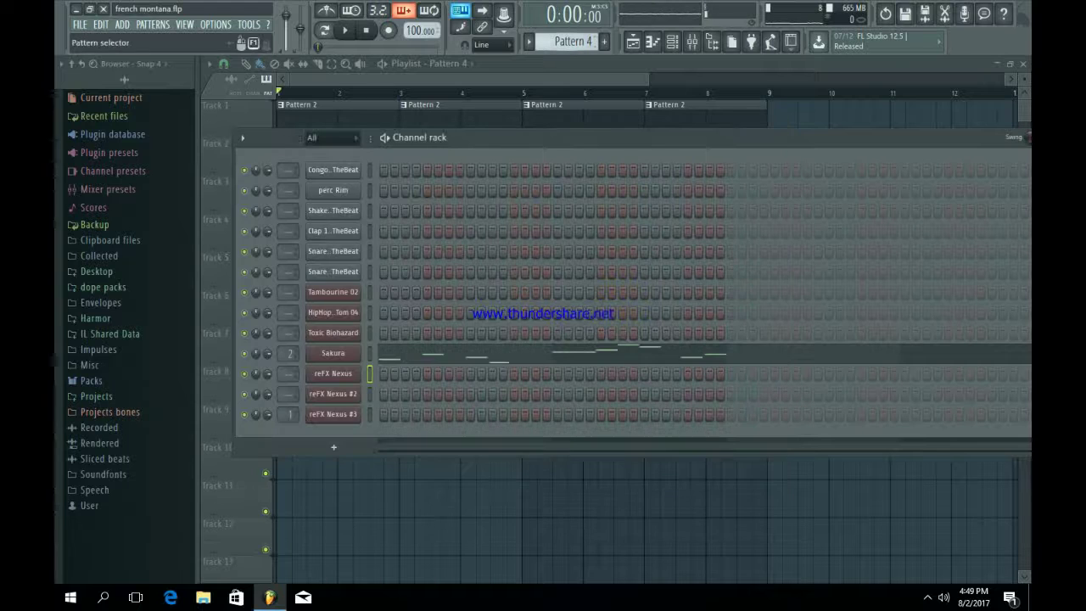
- Create Pattern 5 and paste the Sakura melody into its reFX Nexus channel
scroll(573, 42, down, 1)
key(n)
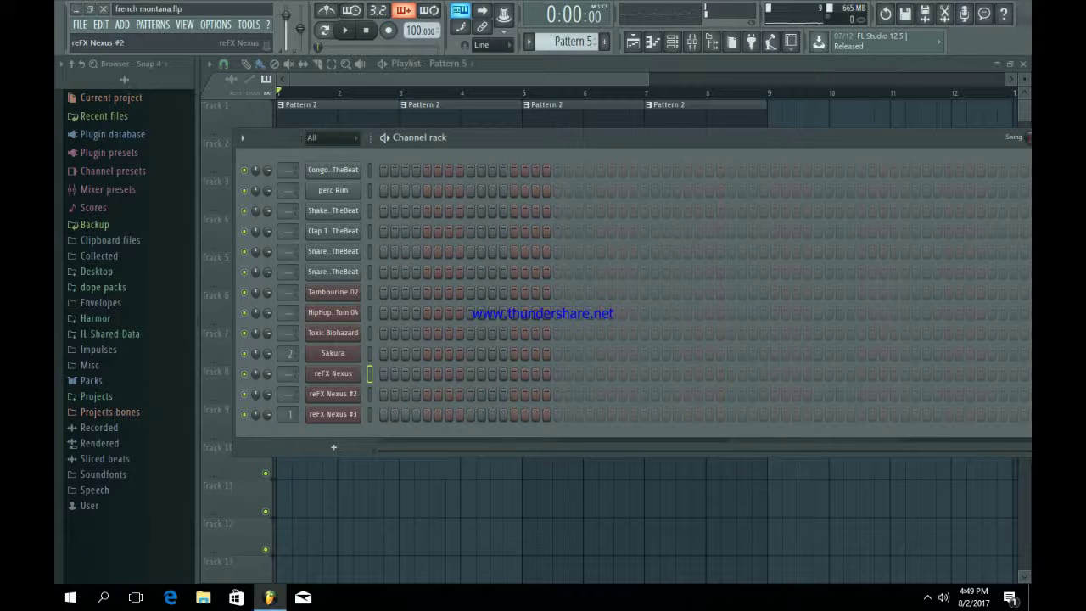
key(super)
key(super)
key(ctrl+v)
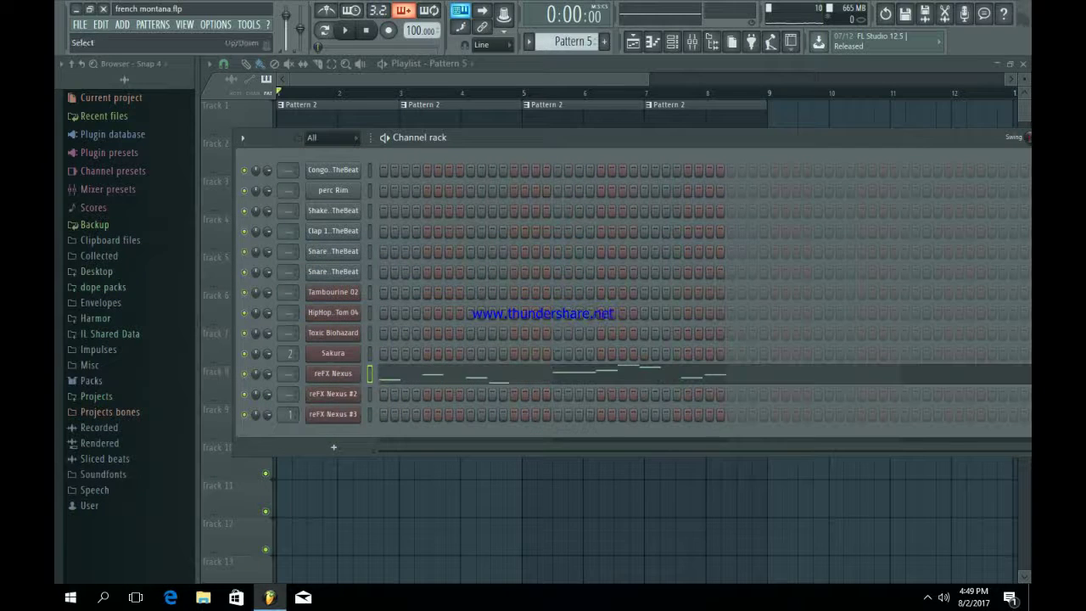
- Replace the pasted reFX Nexus melody with one-bar chords: F#4, C#5, F#5 in bar 1 and D#5, G#5, C#6 in bar 2
click(408, 371)
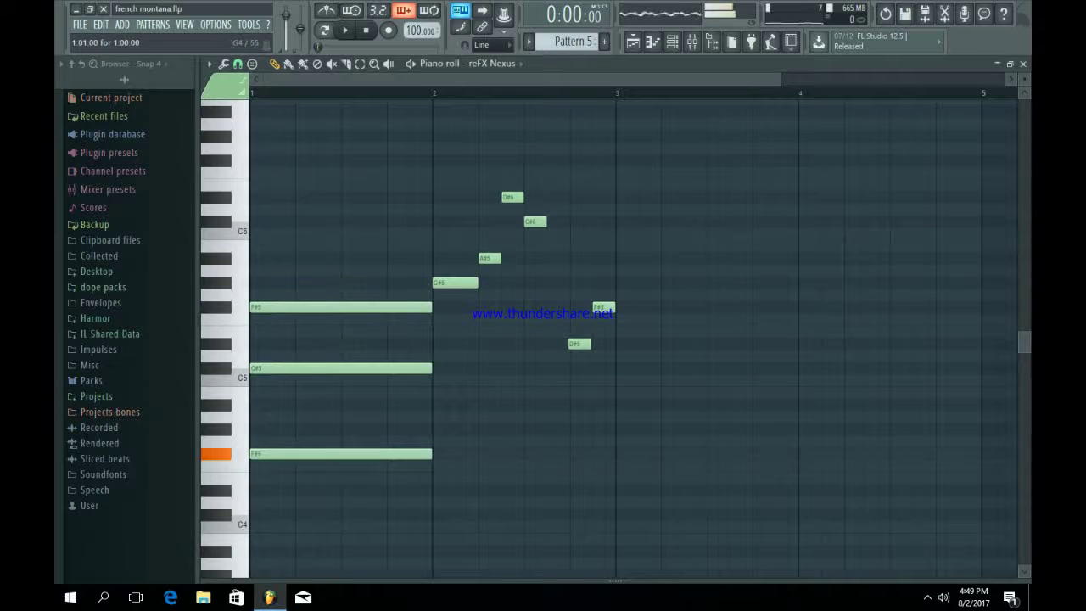
key(space)
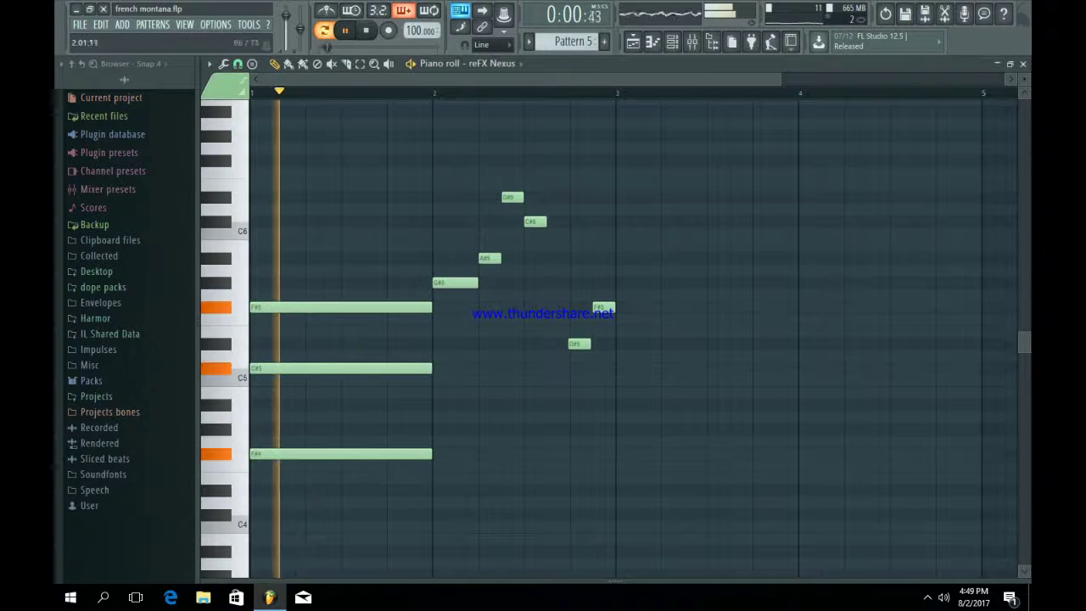
right_click(461, 282)
click(461, 282)
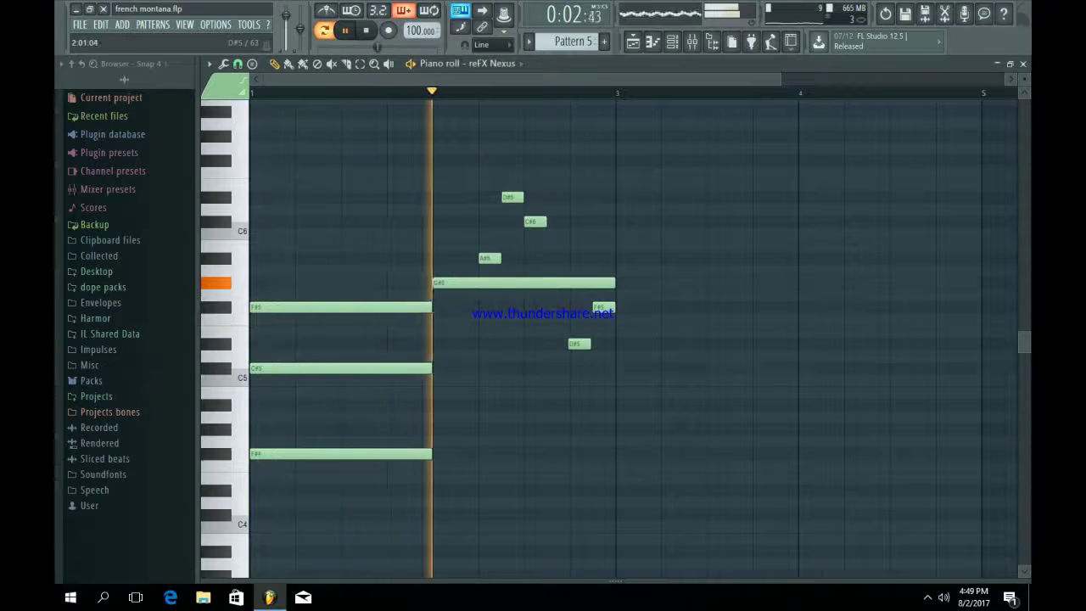
click(459, 344)
key(space)
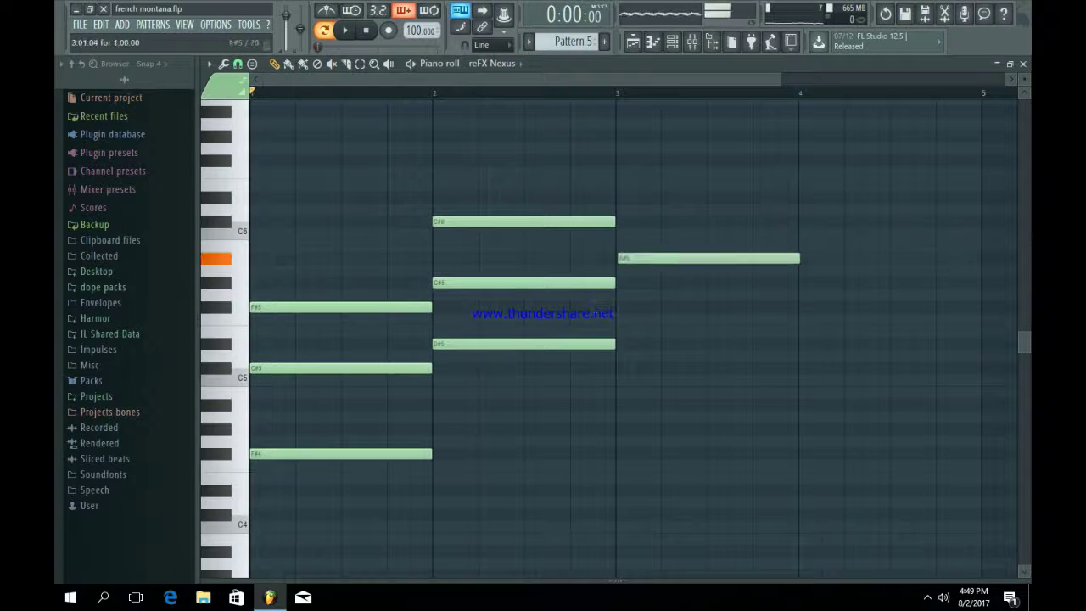
- Add an A#4, F#5, A#5 chord in bar 3 and a D#5, G#5, C#6 chord shortened to half a bar in bar 4
click(636, 307)
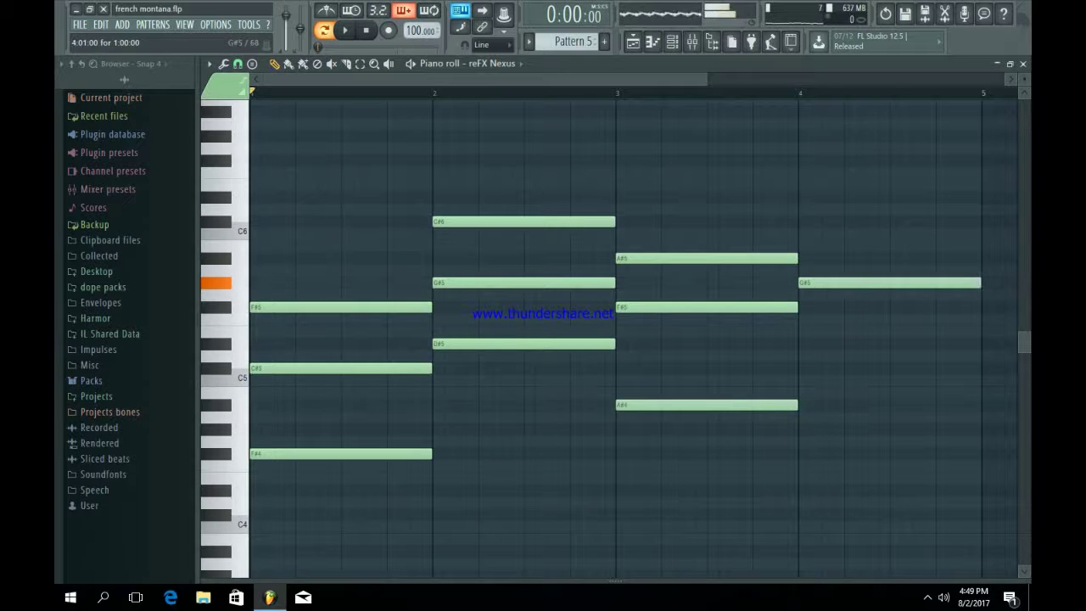
click(801, 222)
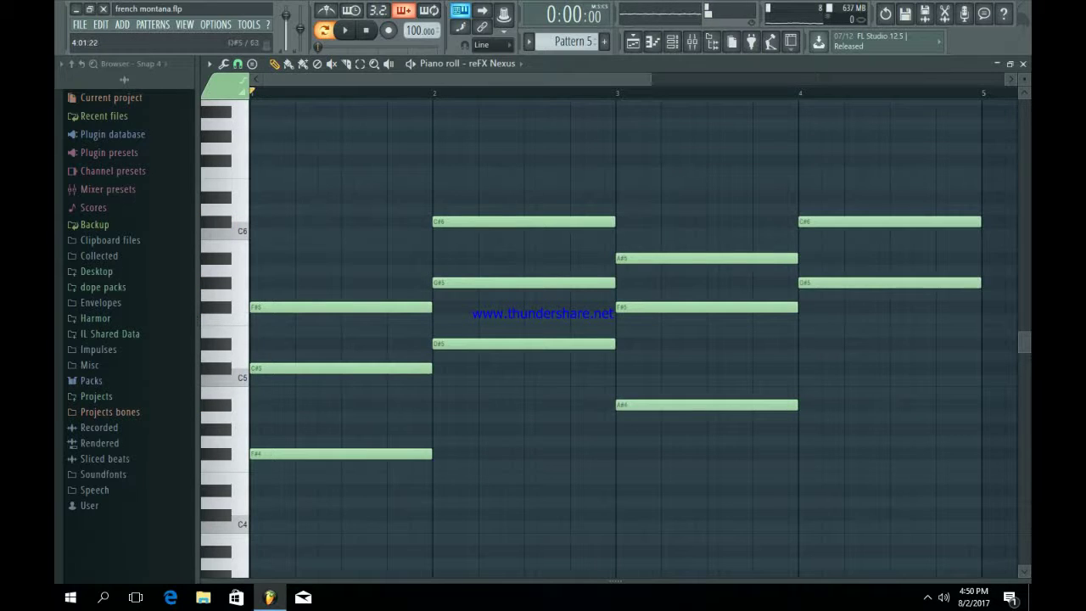
drag(1008, 374, 914, 218)
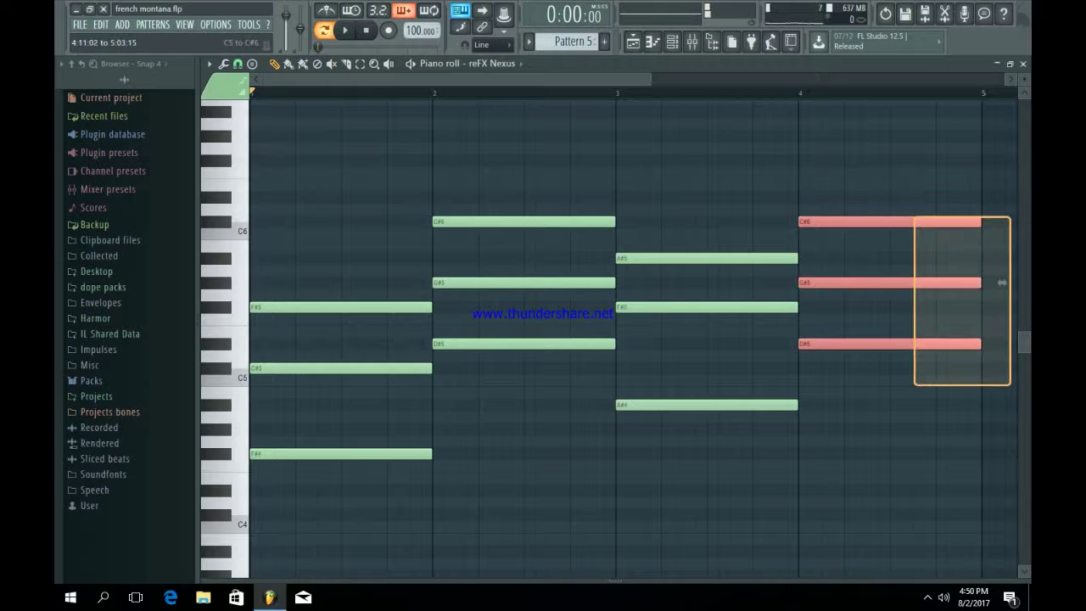
key(space)
drag(980, 282, 911, 282)
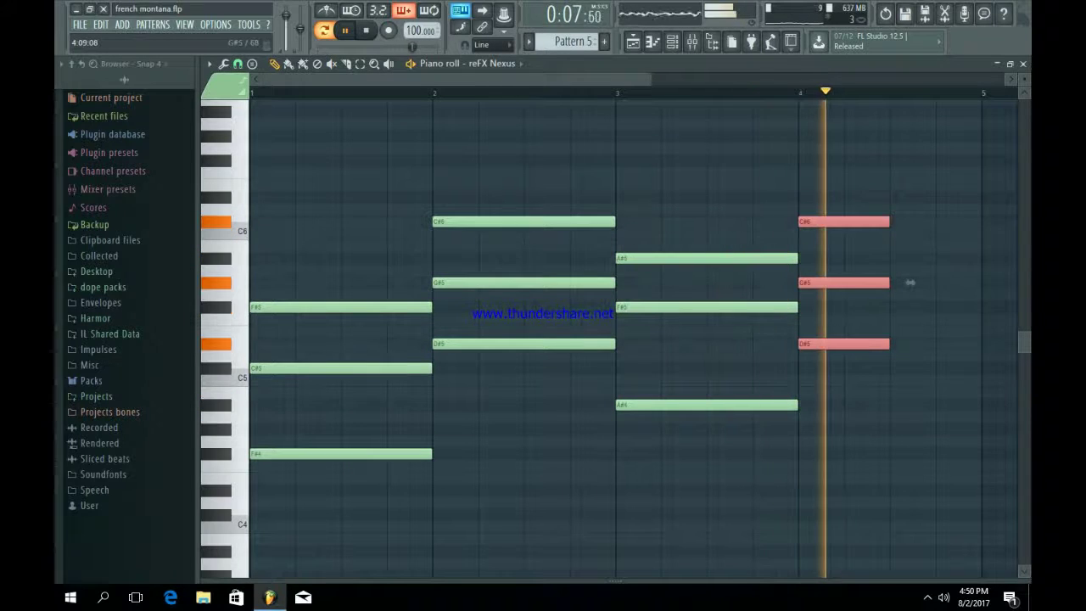
ctrl+click(907, 270)
- Fill the second half of bar 4 with a half-bar G#4, D#5, A#5 chord and play the progression
key(space)
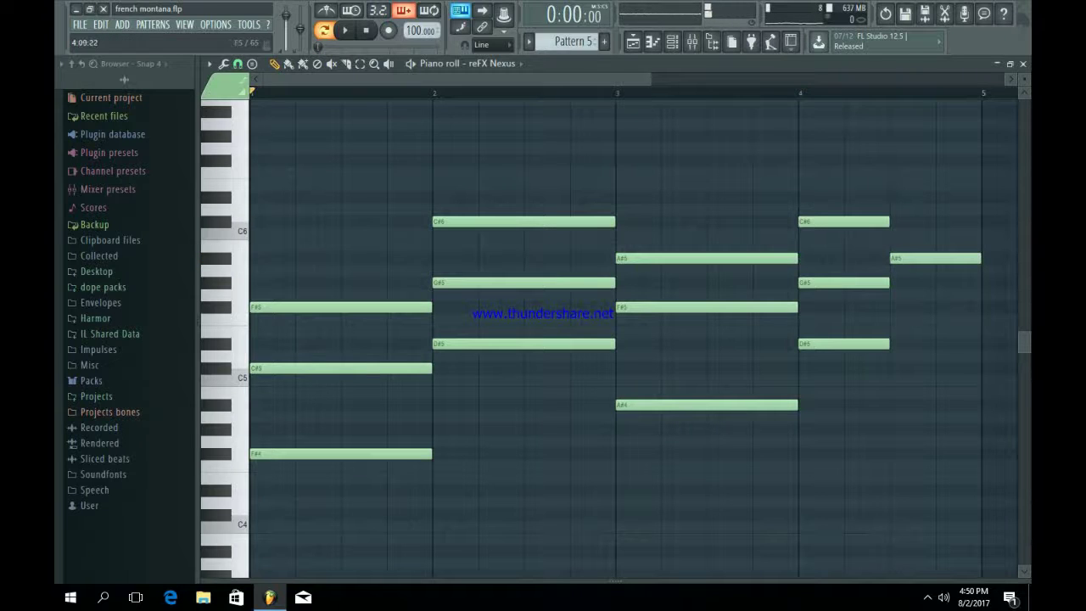
click(898, 344)
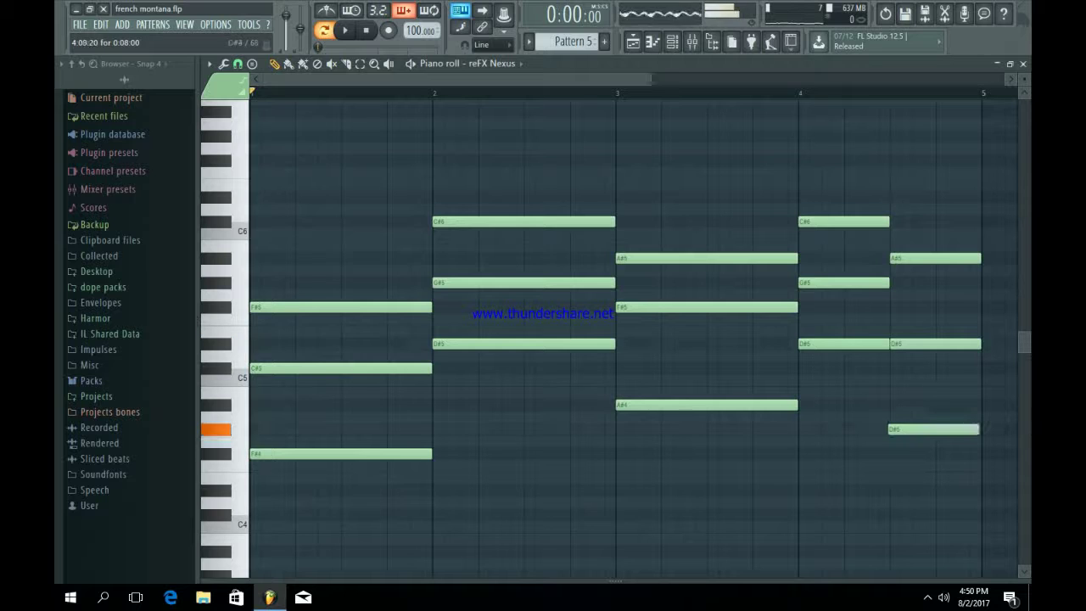
key(space)
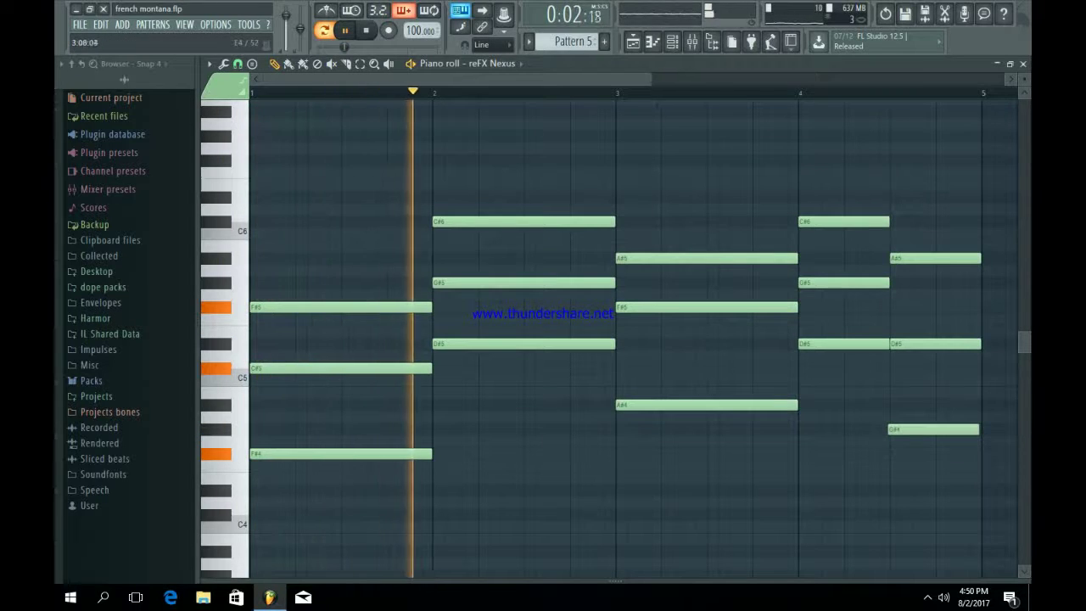
- Transpose all reFX Nexus chords in Pattern 5 down one octave and replay them
drag(648, 79, 801, 79)
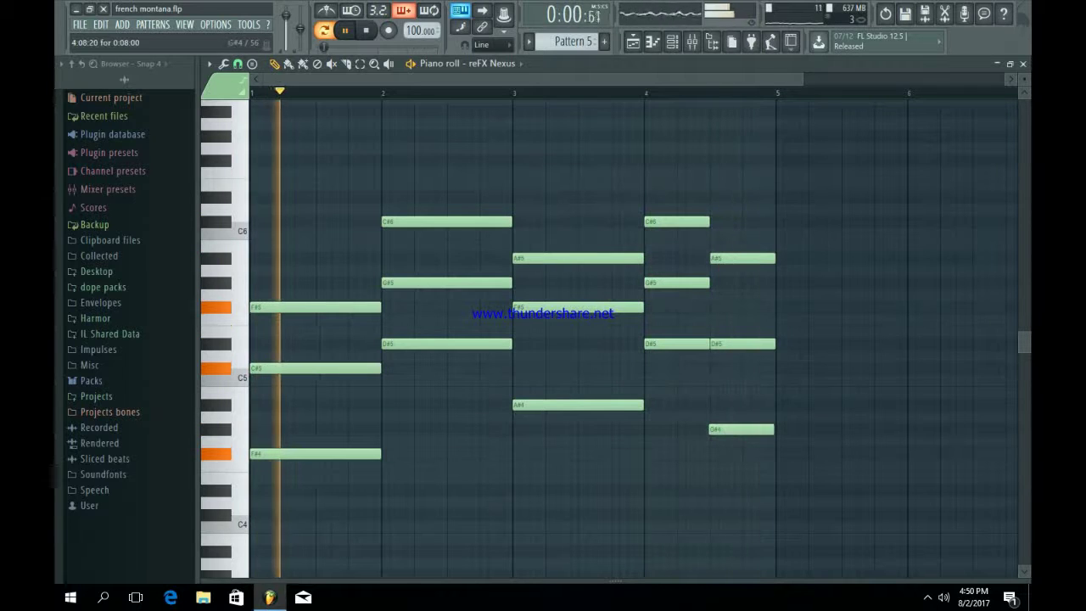
key(ctrl+a)
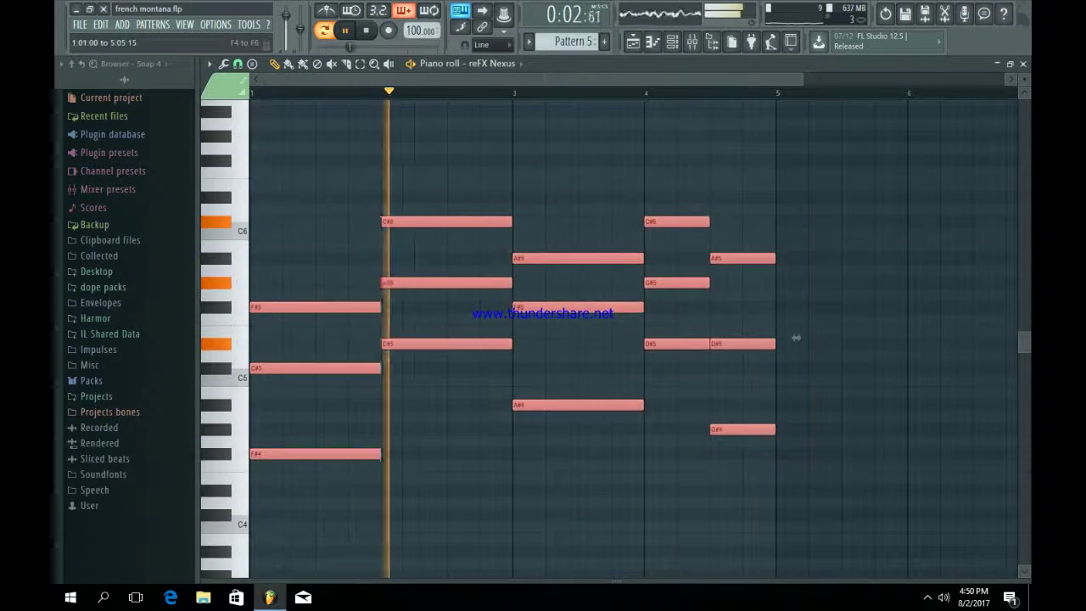
key(space)
key(ctrl+Down)
key(ctrl+space)
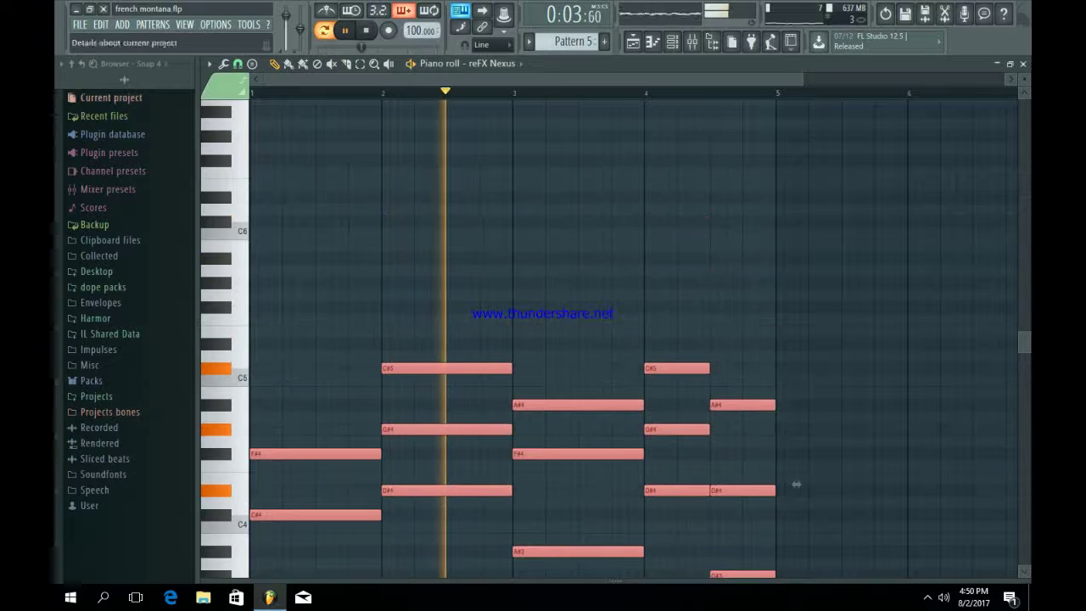
key(space)
key(space)
ctrl+click(796, 485)
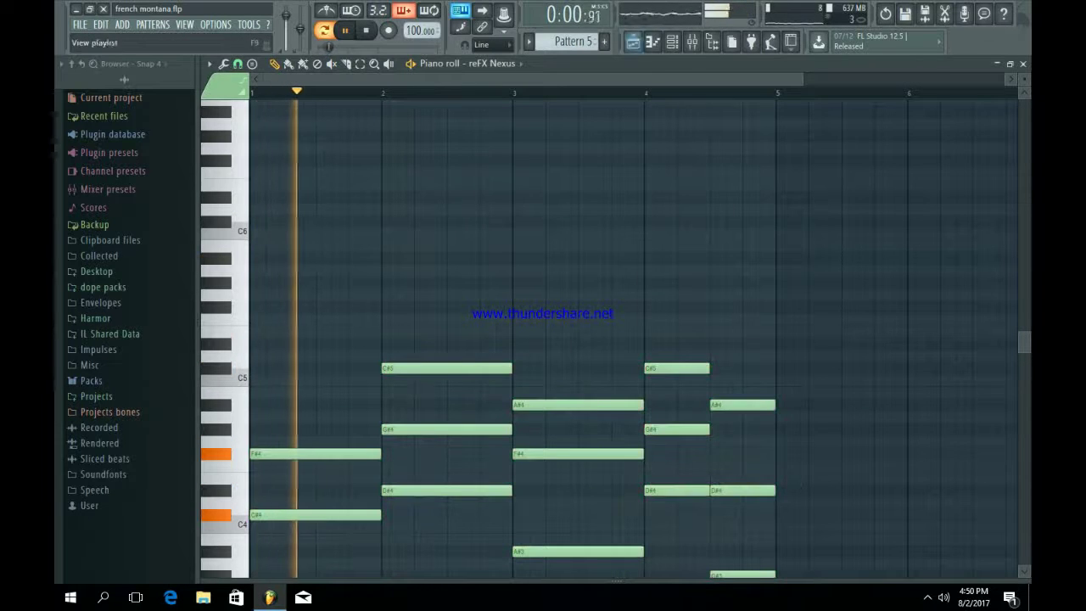
- Route the reFX Nexus channel to mixer track 3 and lower its fader to about 71%
click(672, 41)
click(333, 373)
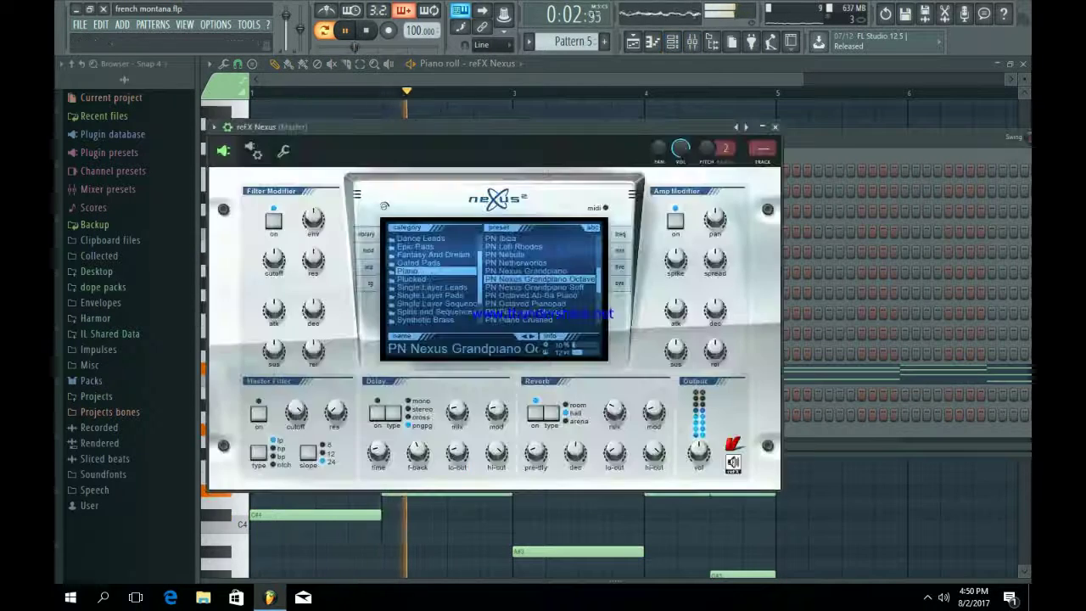
key(ctrl+l)
drag(286, 329, 273, 352)
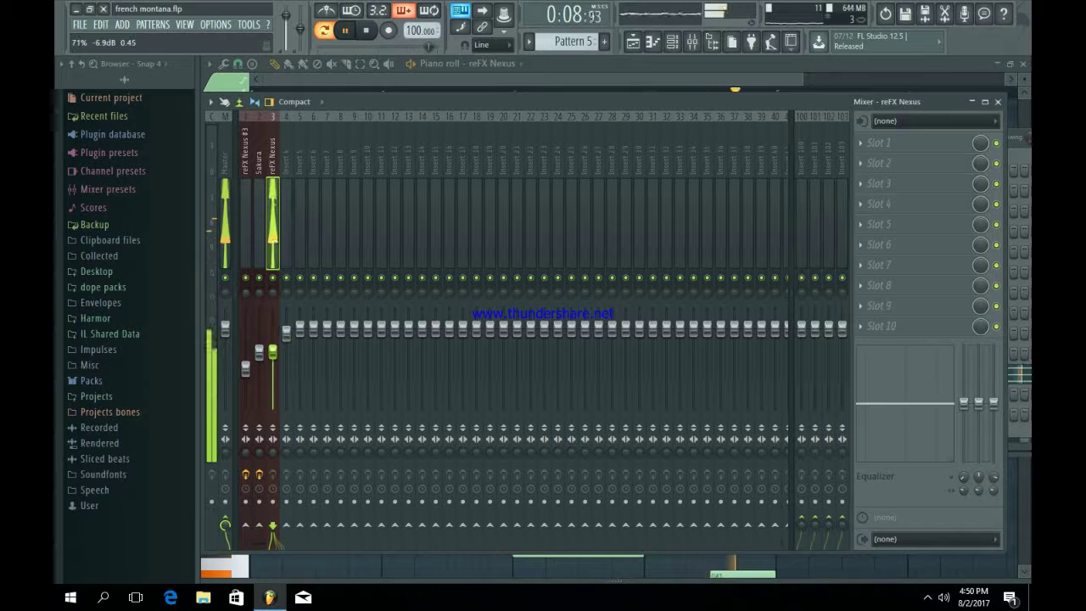
- Add Fruity parametric EQ 2 to the reFX Nexus mixer track, steeply cutting the lows, rolling off the highs and slightly boosting band 5
click(879, 142)
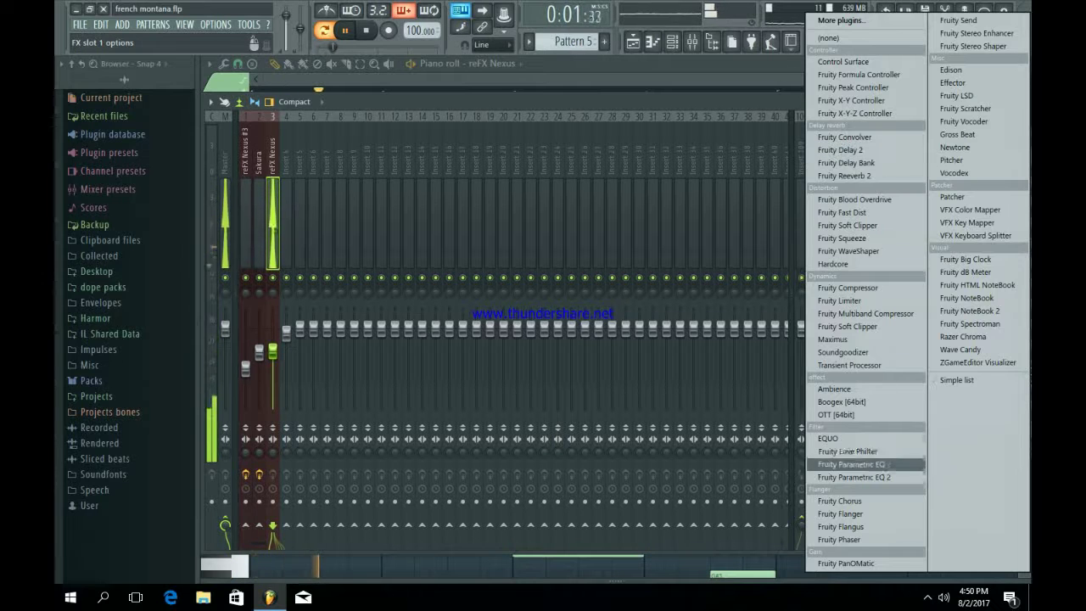
click(854, 471)
right_click(270, 235)
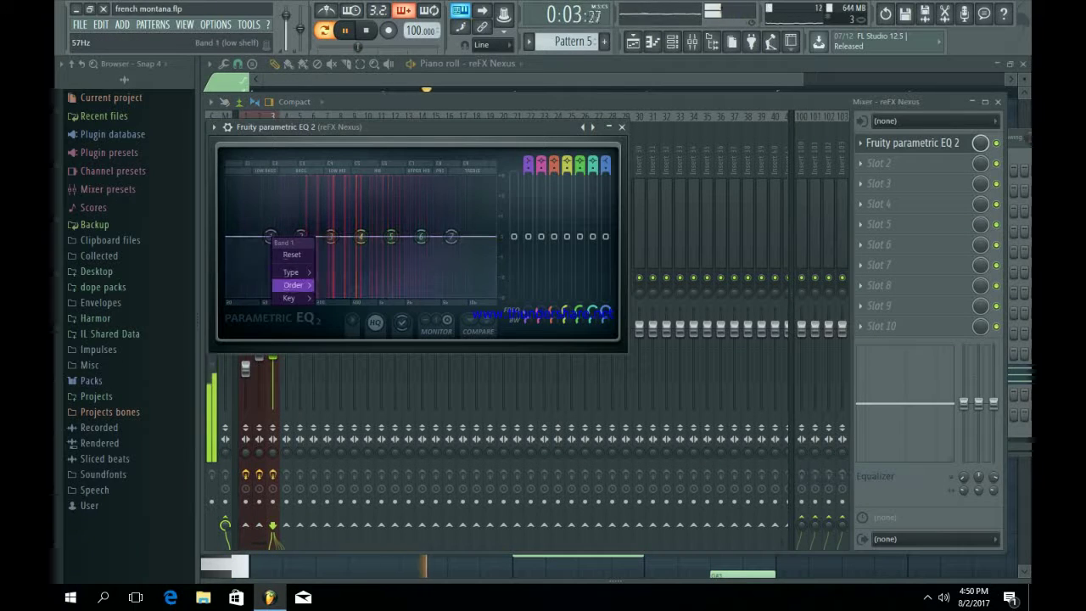
mouse_move(293, 285)
click(339, 285)
drag(270, 236, 320, 295)
drag(451, 237, 494, 295)
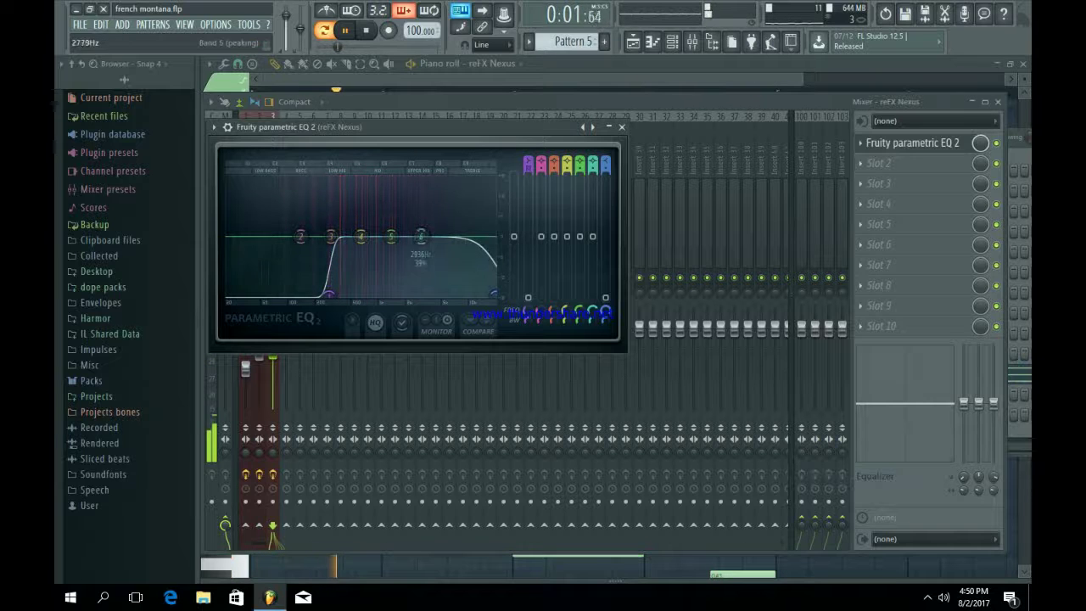
drag(391, 236, 392, 225)
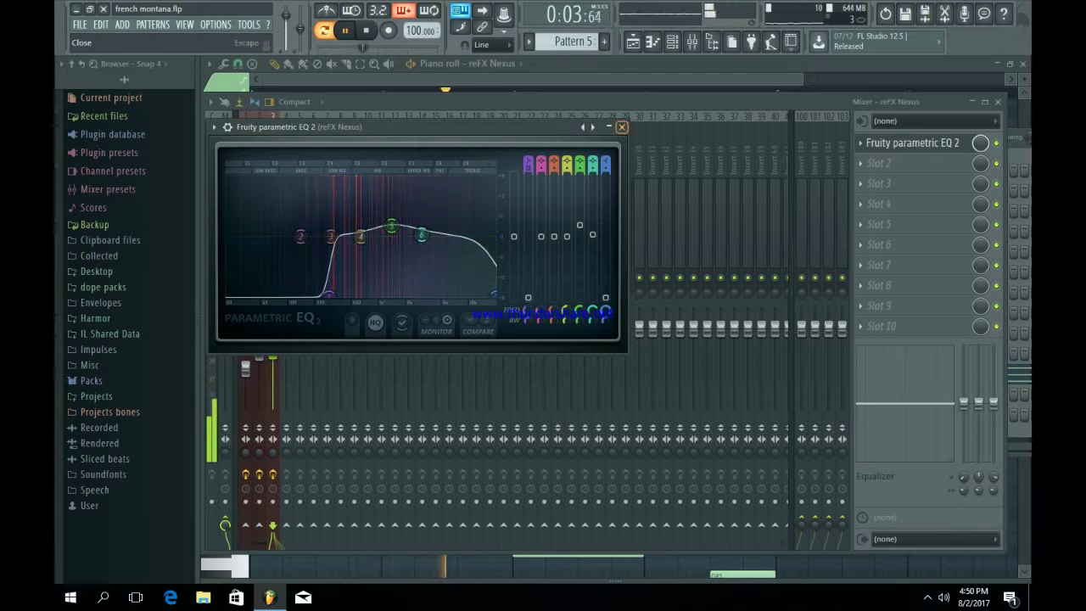
click(622, 127)
- Add Fruity Stereo Shaper in slot 2 of the reFX Nexus track with the Stereoize 3 preset
click(860, 163)
click(976, 47)
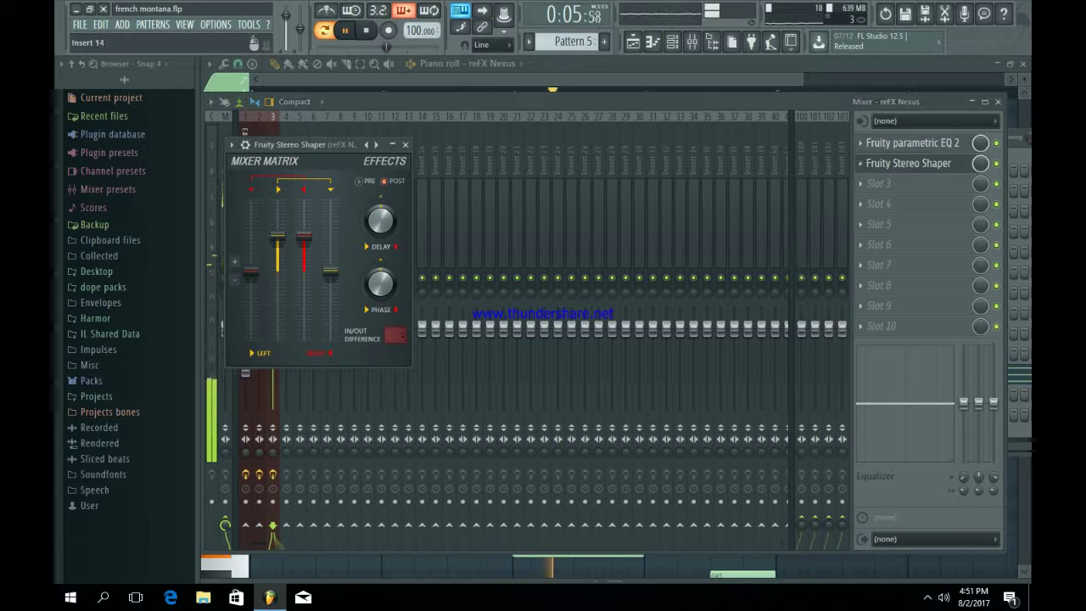
right_click(376, 145)
mouse_move(402, 156)
click(472, 261)
click(405, 145)
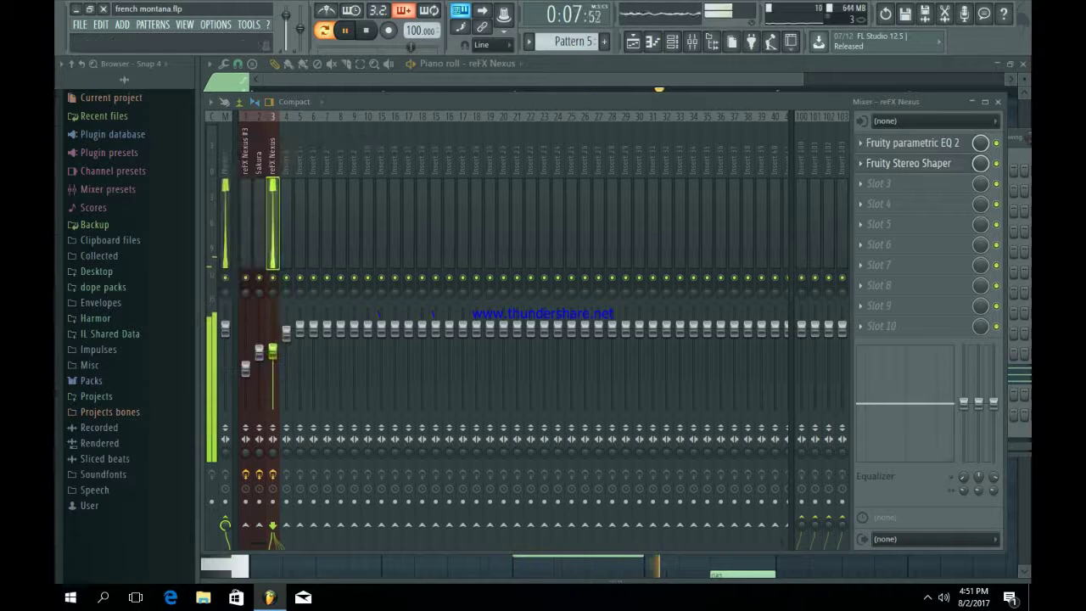
- Check the preset and effect settings inside the reFX Nexus instrument
click(672, 41)
click(333, 373)
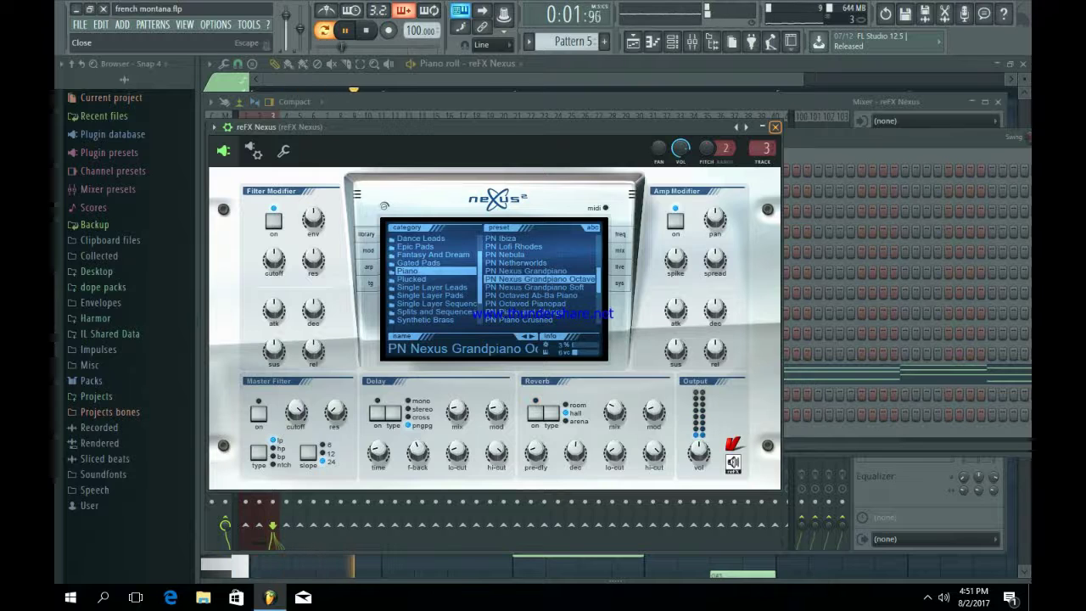
click(672, 42)
click(672, 41)
- Add Fruity Reeverb 2 in slot 3 of the reFX Nexus track and raise its wet level slightly
click(861, 183)
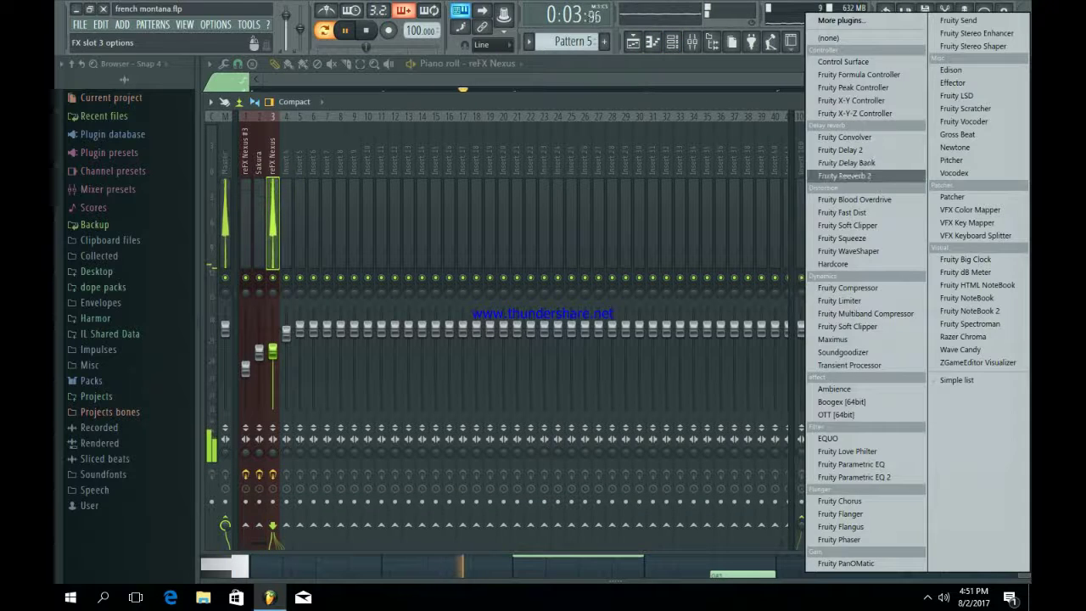
click(860, 176)
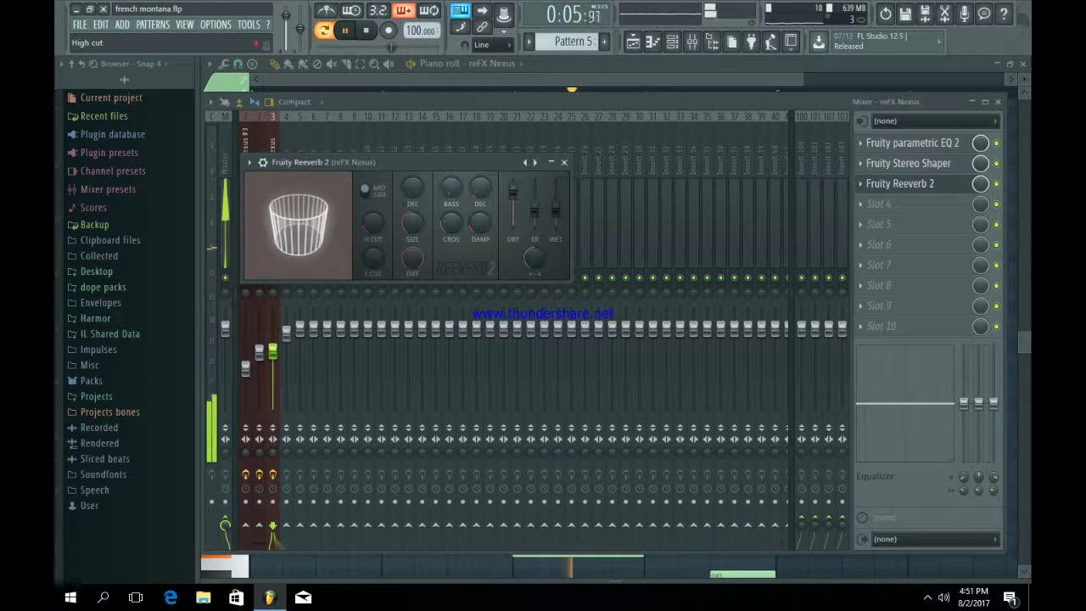
drag(556, 208, 556, 203)
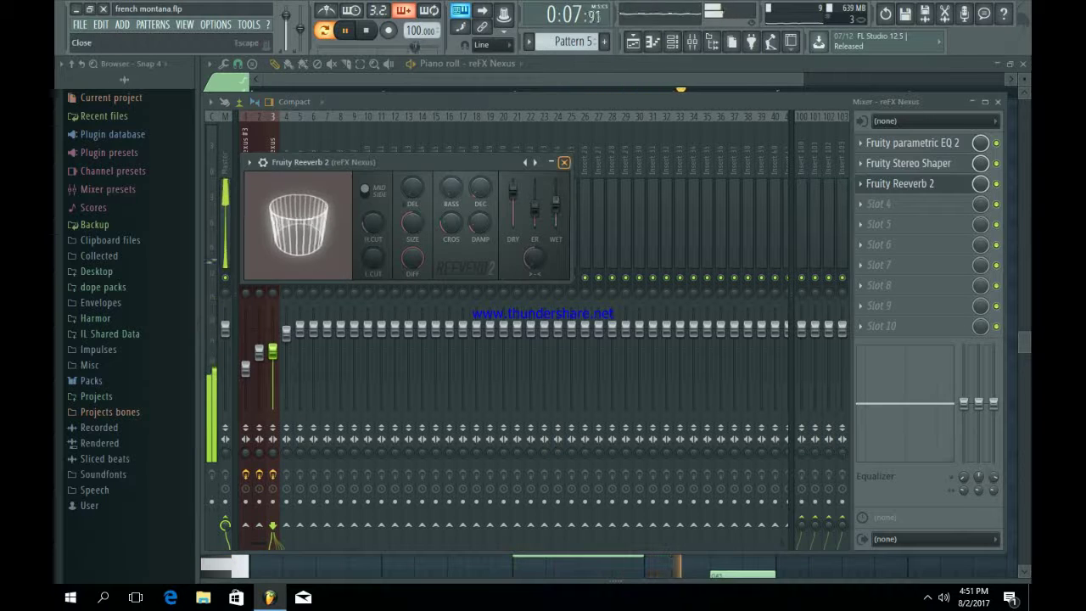
click(565, 162)
- Place Pattern 5 on playlist Track 4 at bar 9 and repeat it three times up to bar 25
click(632, 41)
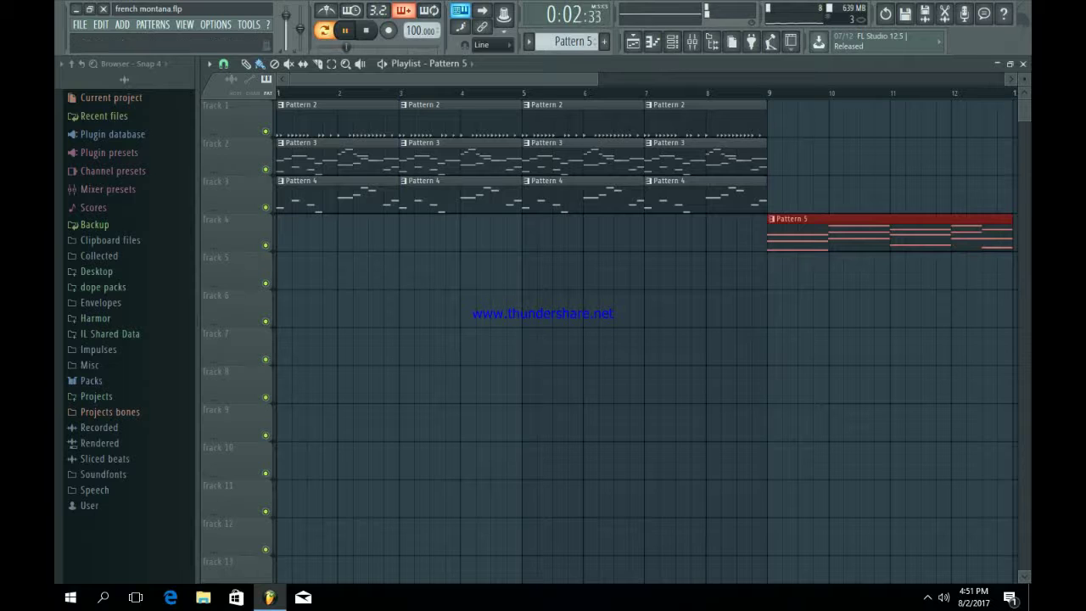
drag(598, 79, 843, 79)
key(ctrl+b)
key(ctrl+b)
key(ctrl+b)
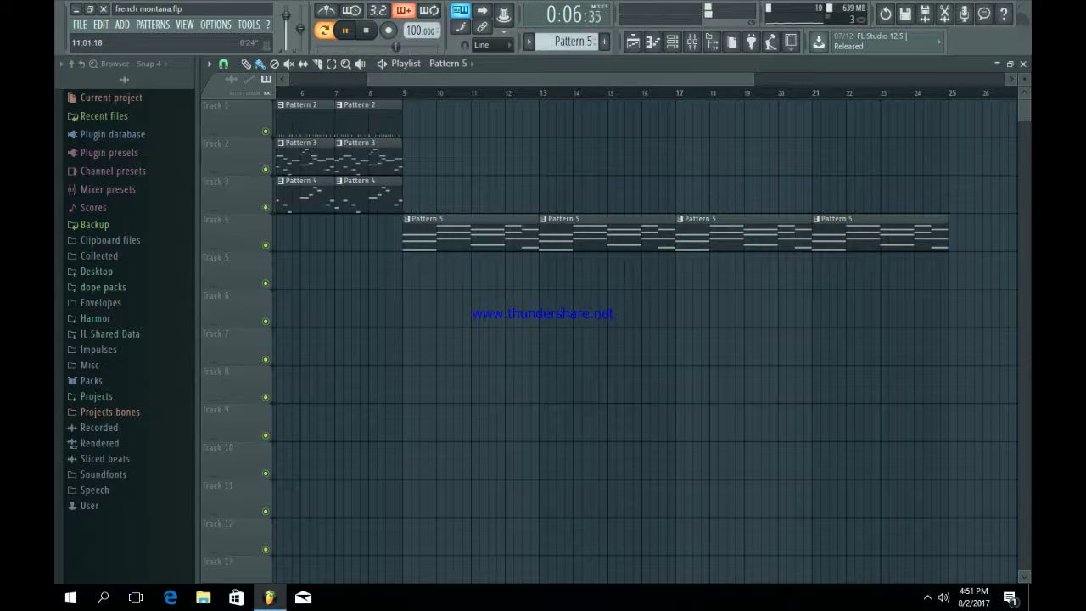
drag(368, 79, 290, 79)
- Start Pattern 6, check the Toxic Biohazard Angel Voice sound and paste the copied chords into its channel
click(672, 41)
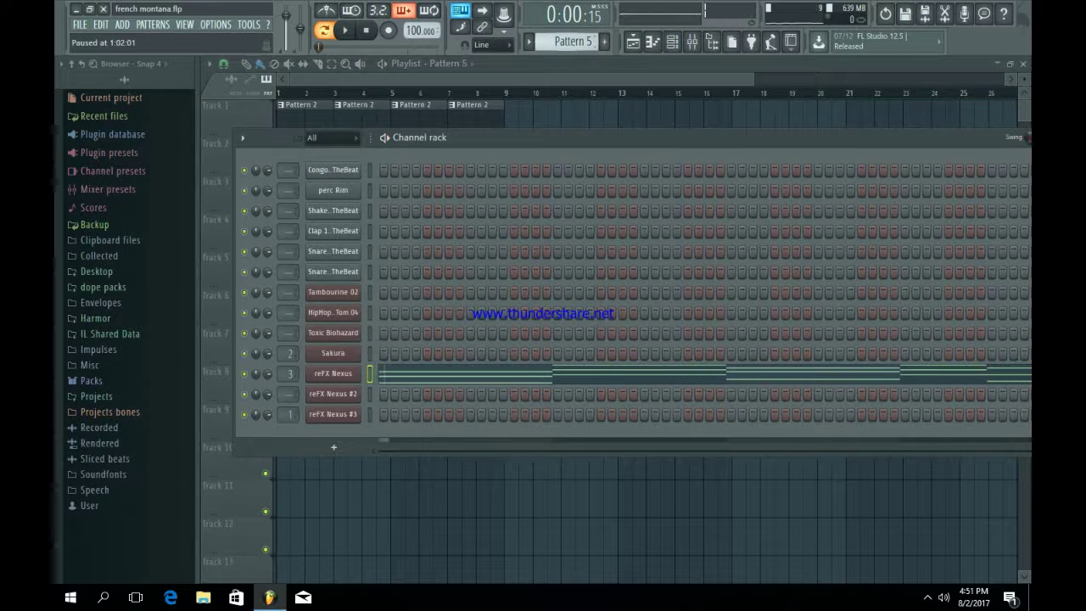
key(plus)
click(333, 333)
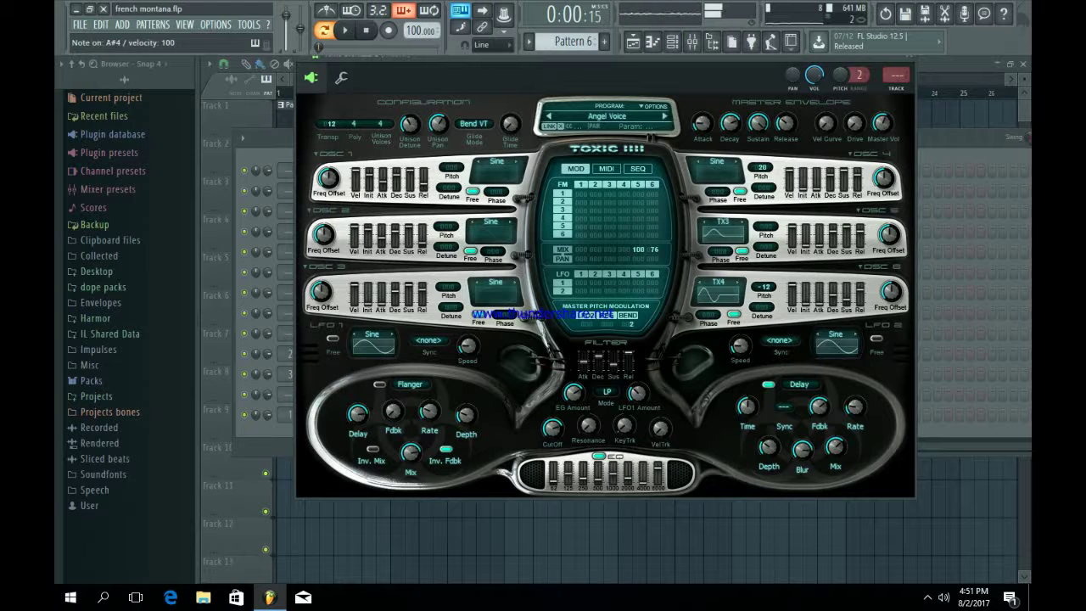
click(909, 57)
key(ctrl+v)
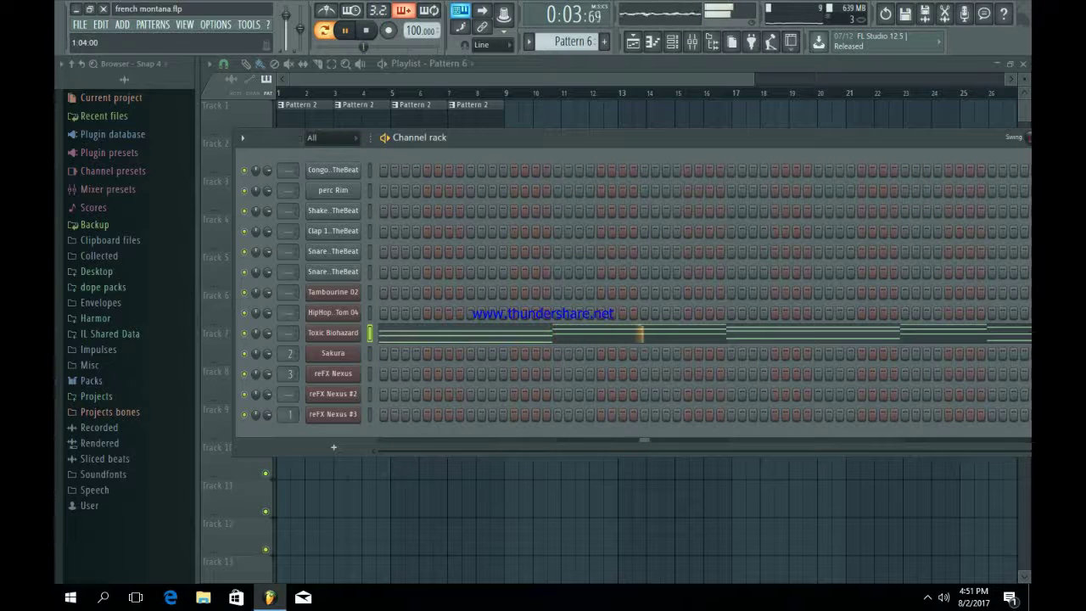
- Play back the Toxic Biohazard chords and route the channel to mixer track 4
key(l)
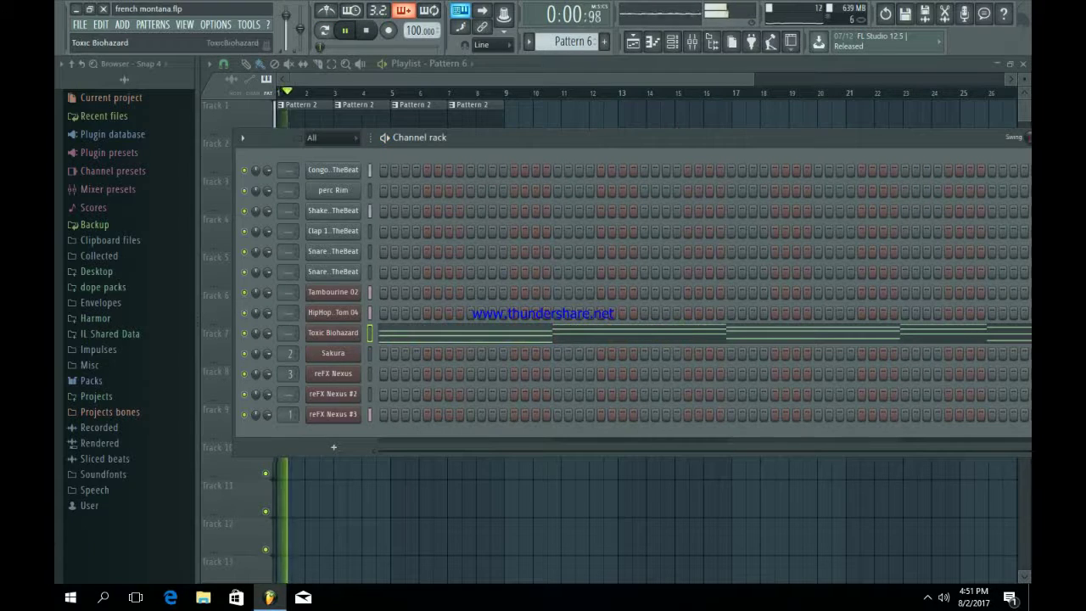
key(space)
click(332, 333)
key(ctrl+l)
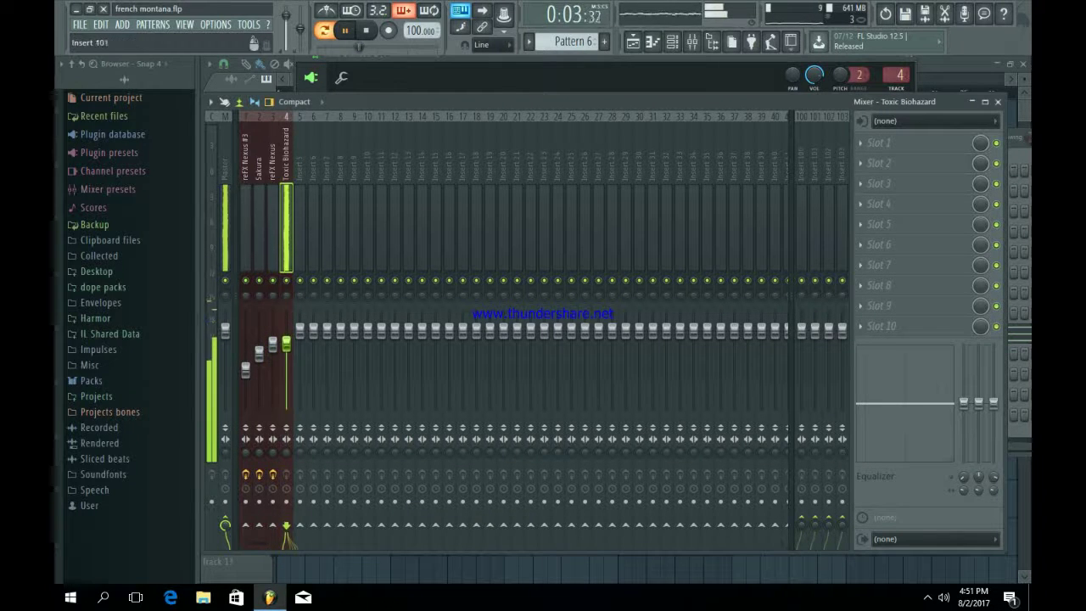
- Add Fruity parametric EQ 2 to the Toxic Biohazard track, with a steep low cut and a gentler high roll-off
click(861, 142)
click(861, 478)
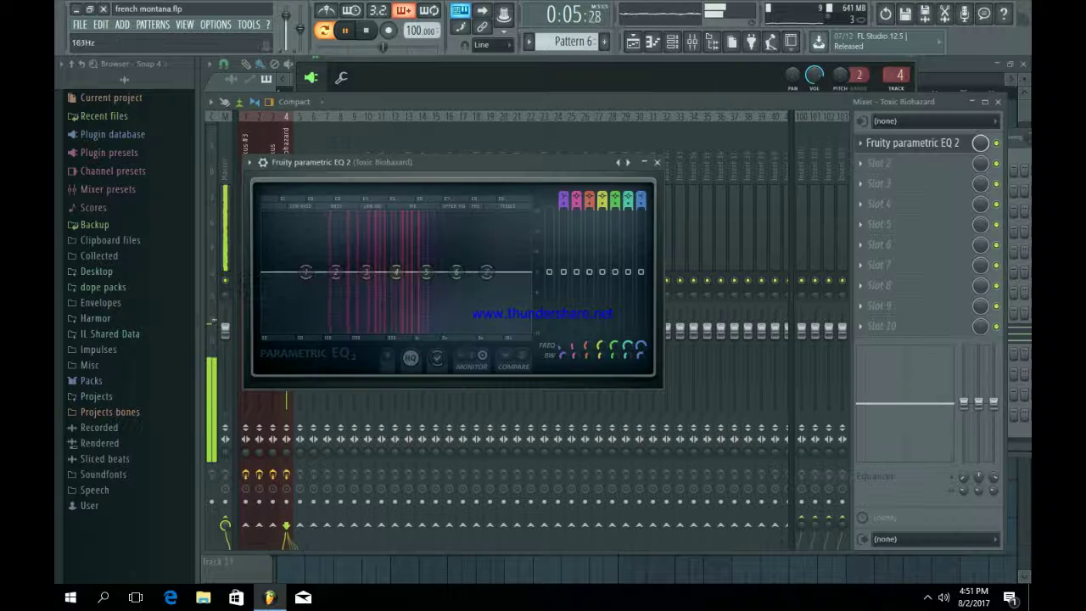
right_click(305, 272)
mouse_move(328, 321)
click(371, 320)
drag(306, 273, 331, 331)
drag(494, 295, 475, 331)
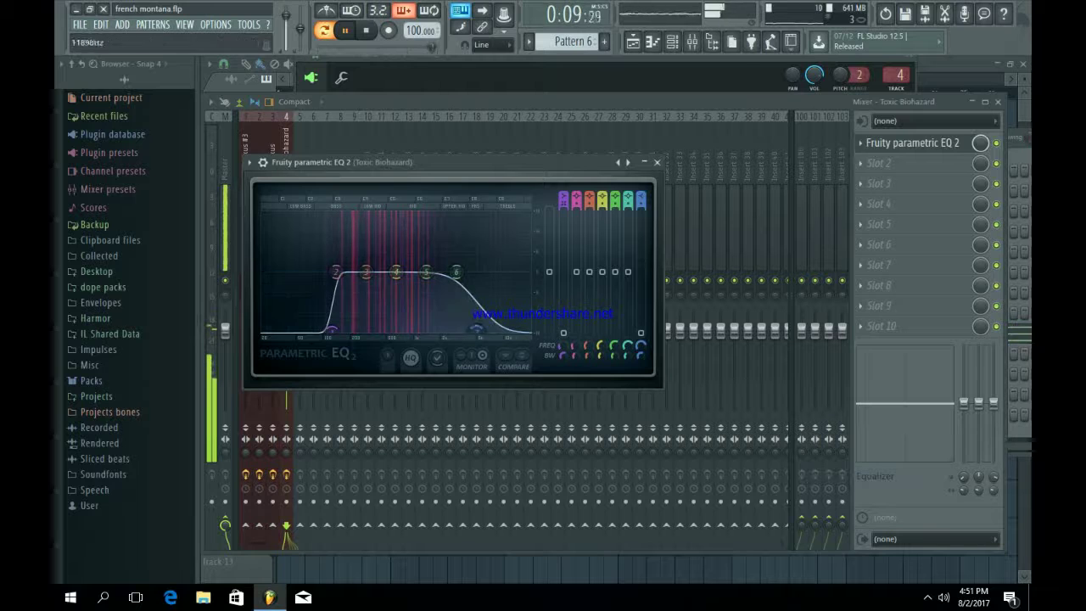
click(656, 162)
- Add Fruity Stereo Shaper in slot 2 of the Toxic Biohazard track with the Stereoize 3 preset
click(891, 163)
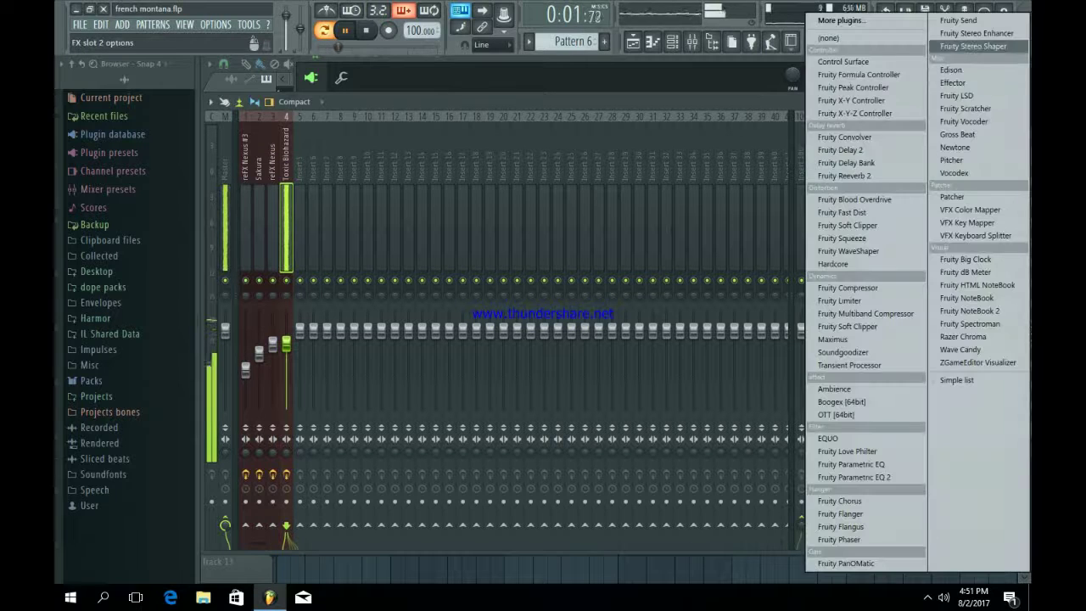
click(973, 45)
right_click(412, 180)
mouse_move(439, 192)
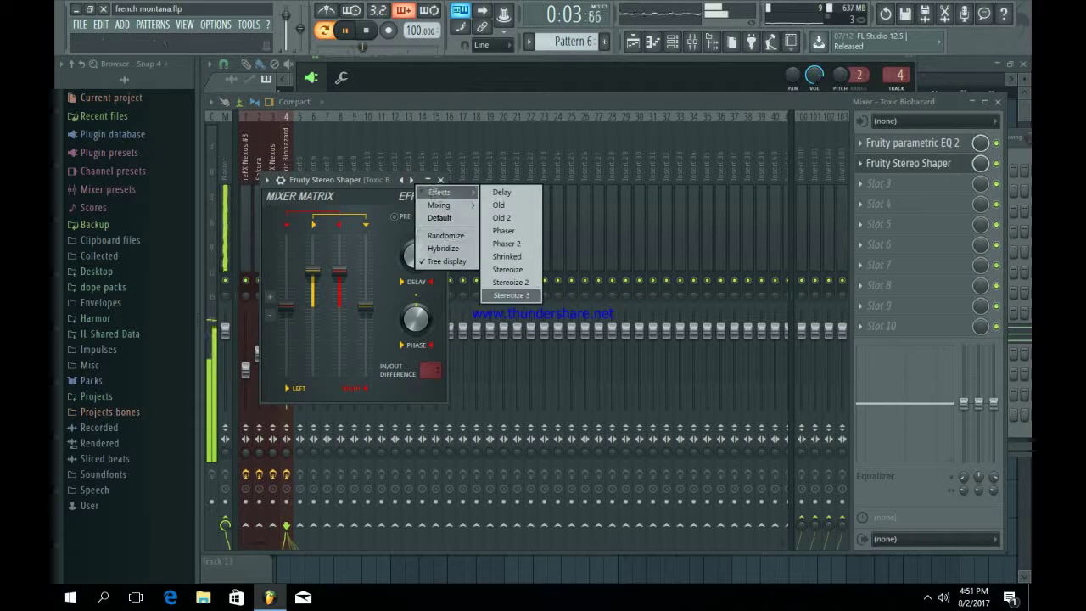
click(509, 296)
click(440, 180)
- Add Fruity Reeverb 2 in slot 3 of the Toxic Biohazard mixer track
click(879, 183)
click(869, 176)
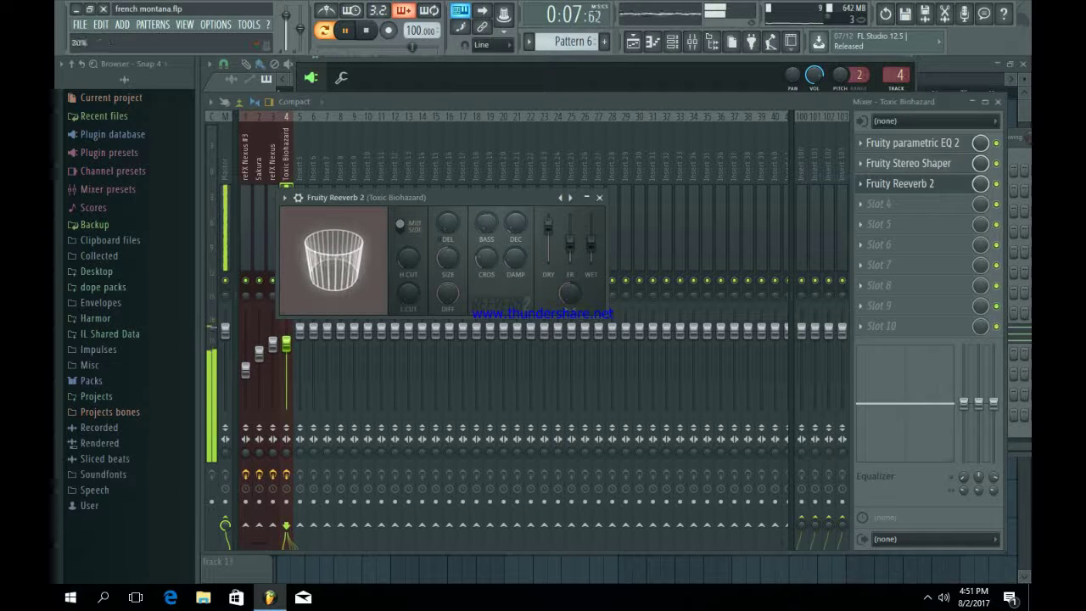
click(599, 198)
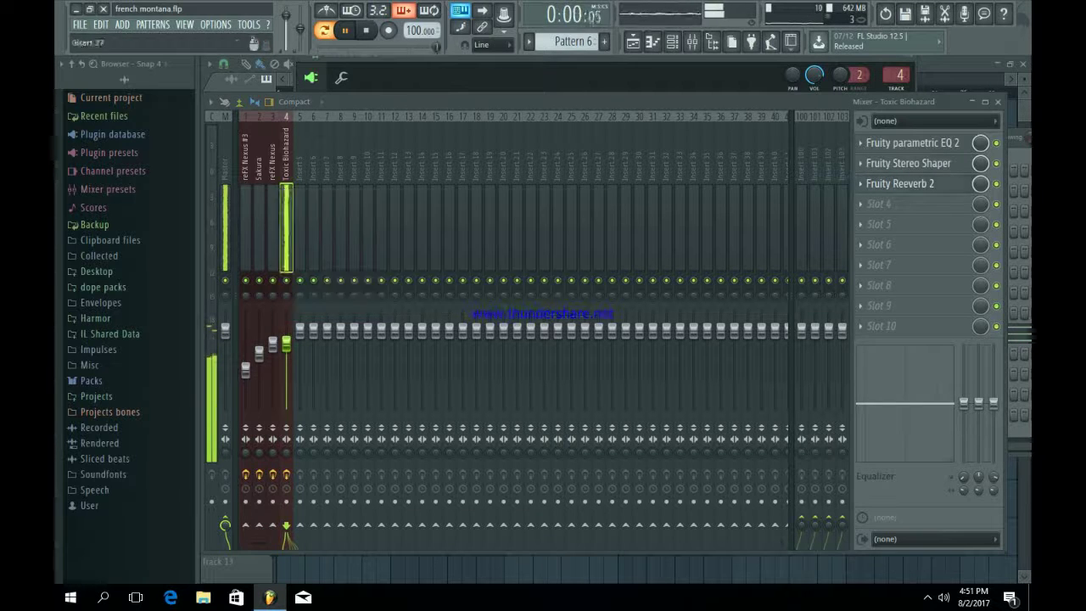
- Place Pattern 6 on playlist Track 5 at bar 9 and repeat it three times up to bar 25
click(632, 40)
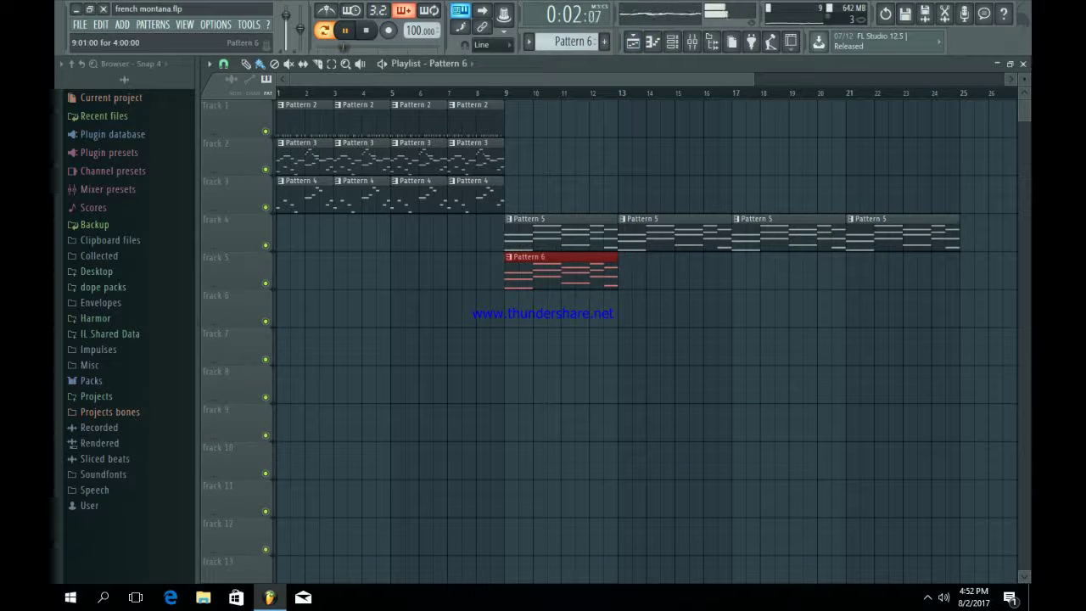
key(ctrl+b)
key(ctrl+b)
key(ctrl+b)
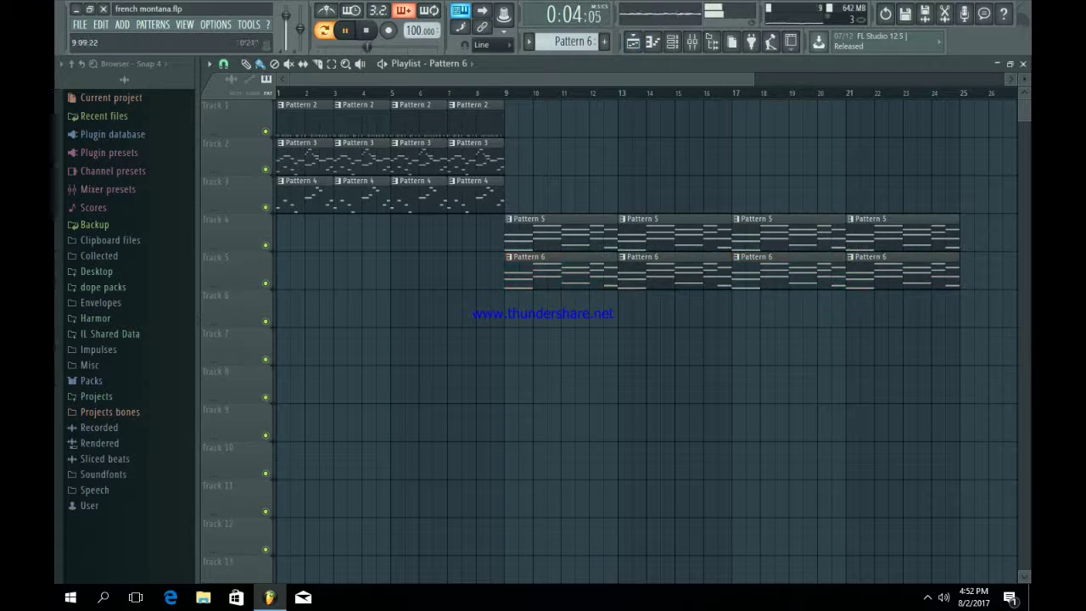
- Play the song around bar 9 and lower the reFX Nexus mixer fader to about 66%
key(space)
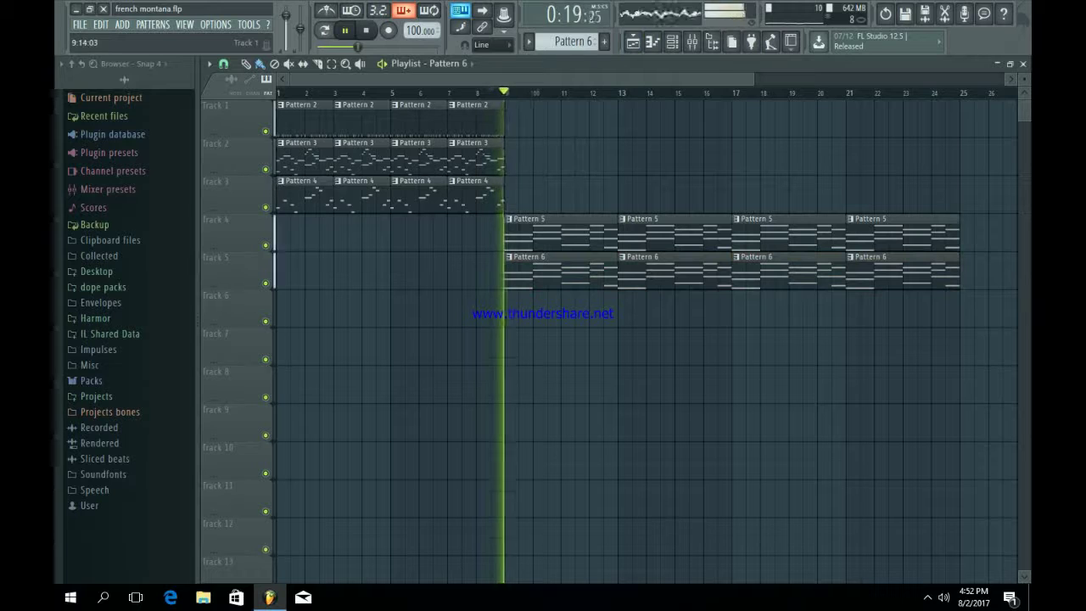
key(F9)
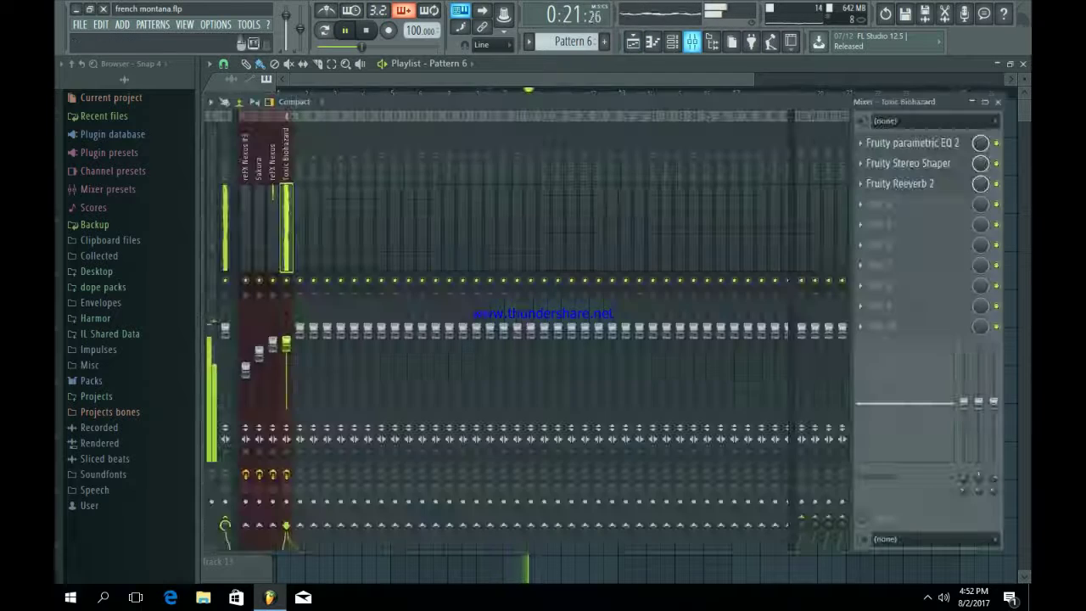
drag(272, 343, 272, 356)
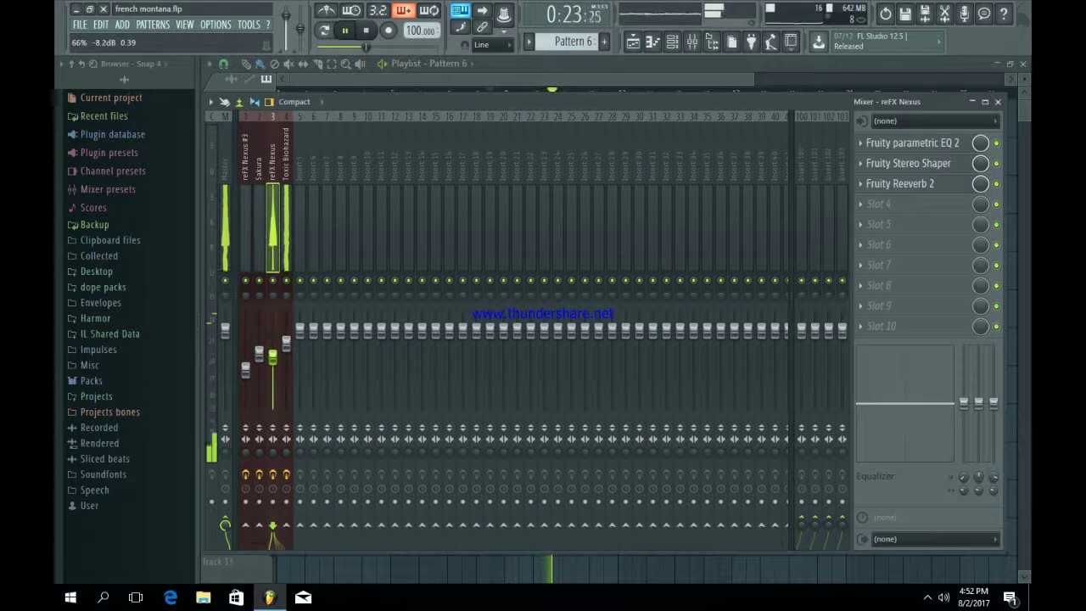
- Adjust stereo separation on mixer tracks 1 to 4, merging reFX Nexus #3 and reFX Nexus and separating Sakura and Toxic Biohazard
click(299, 453)
drag(286, 452, 286, 469)
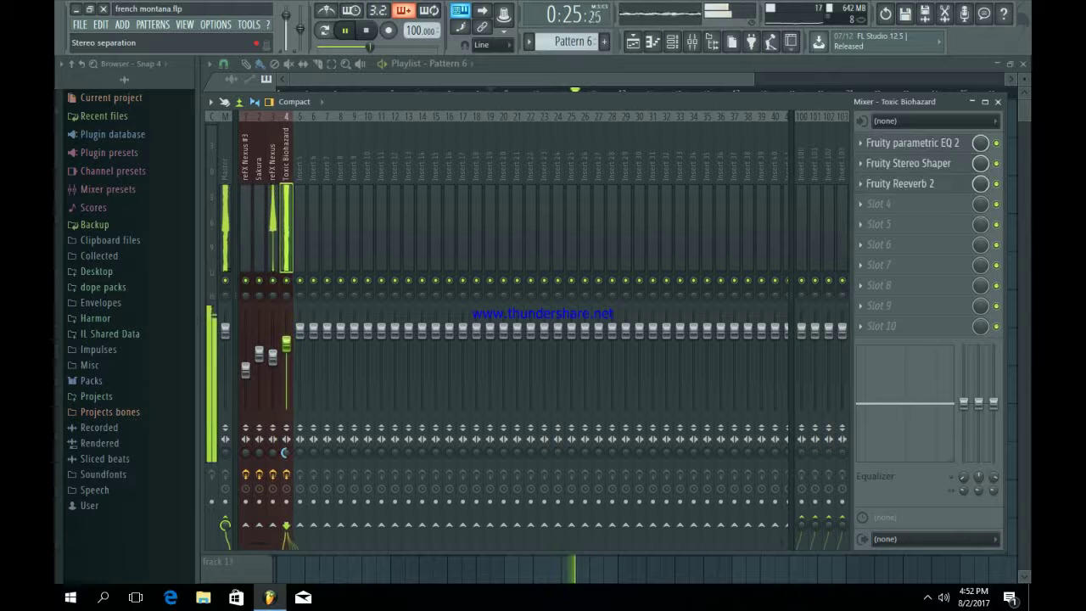
click(259, 452)
click(246, 535)
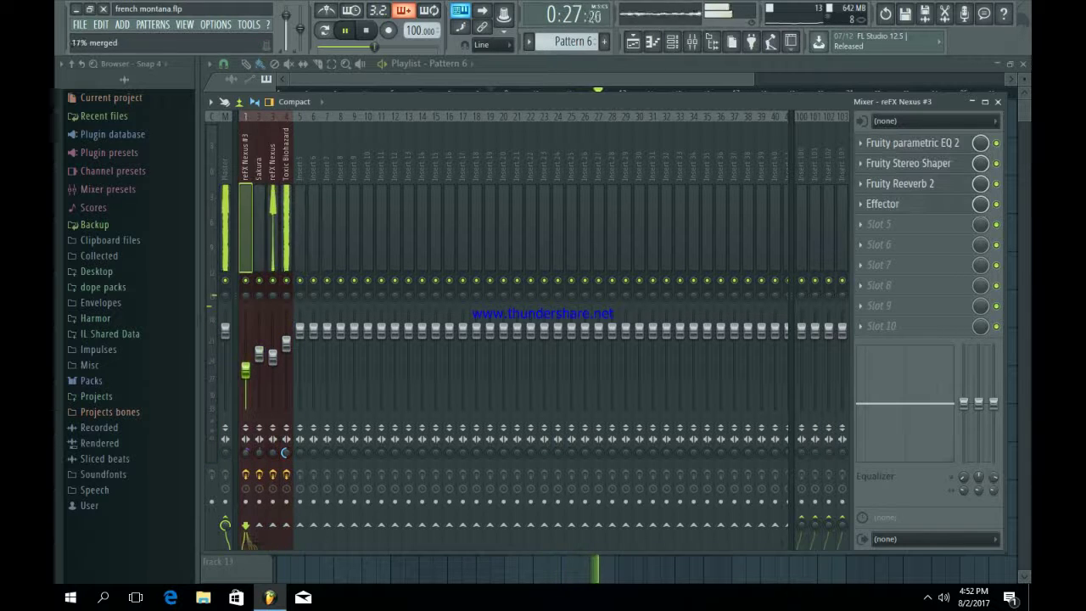
click(259, 535)
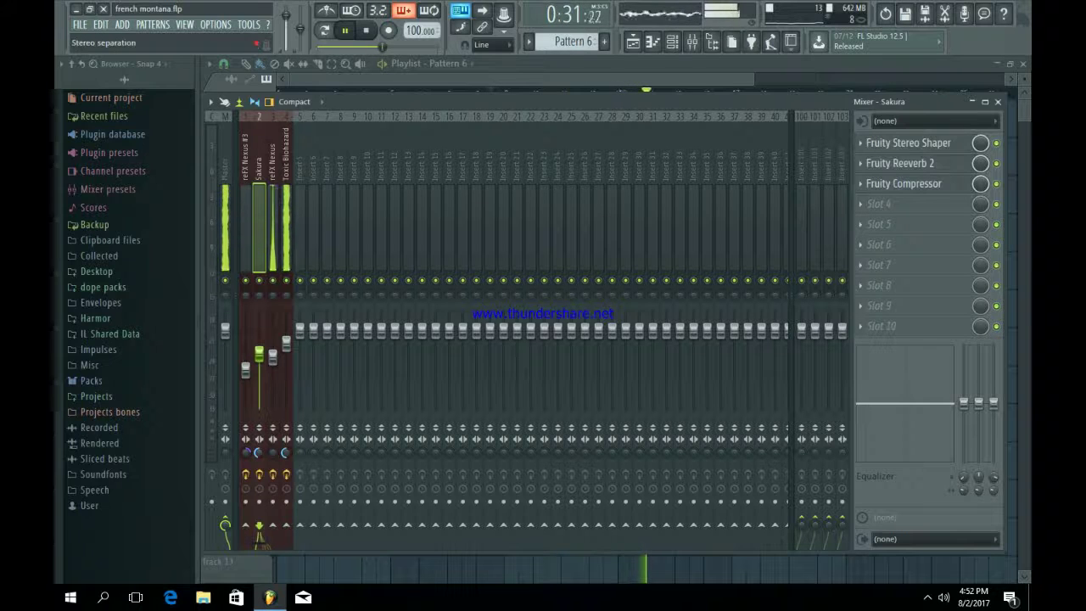
click(272, 535)
click(286, 535)
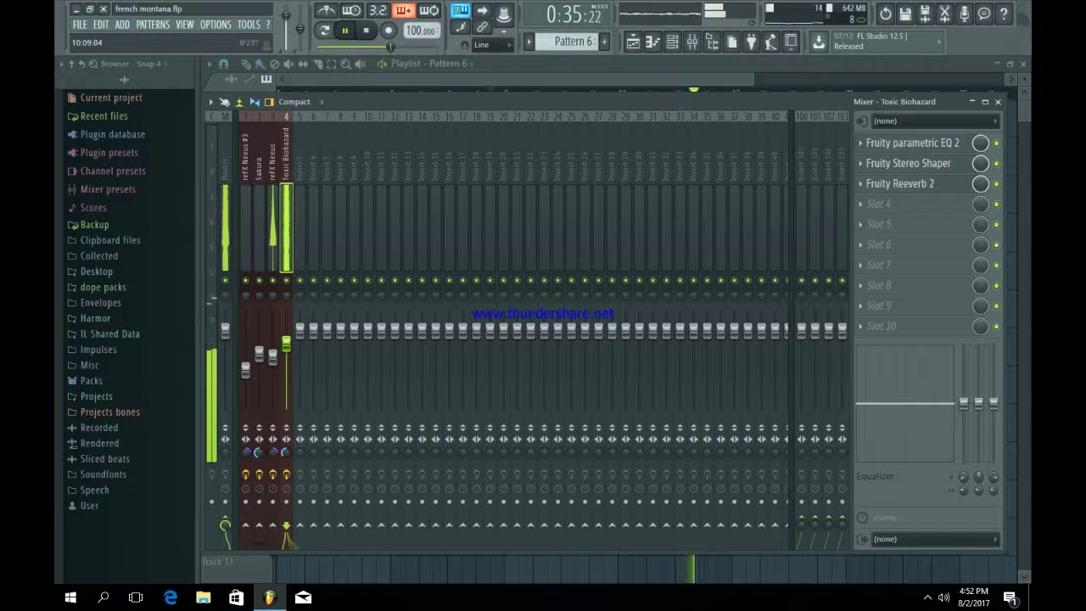
- Return to the playlist, stop playback of the arrangement and bring up the channel rack
click(633, 41)
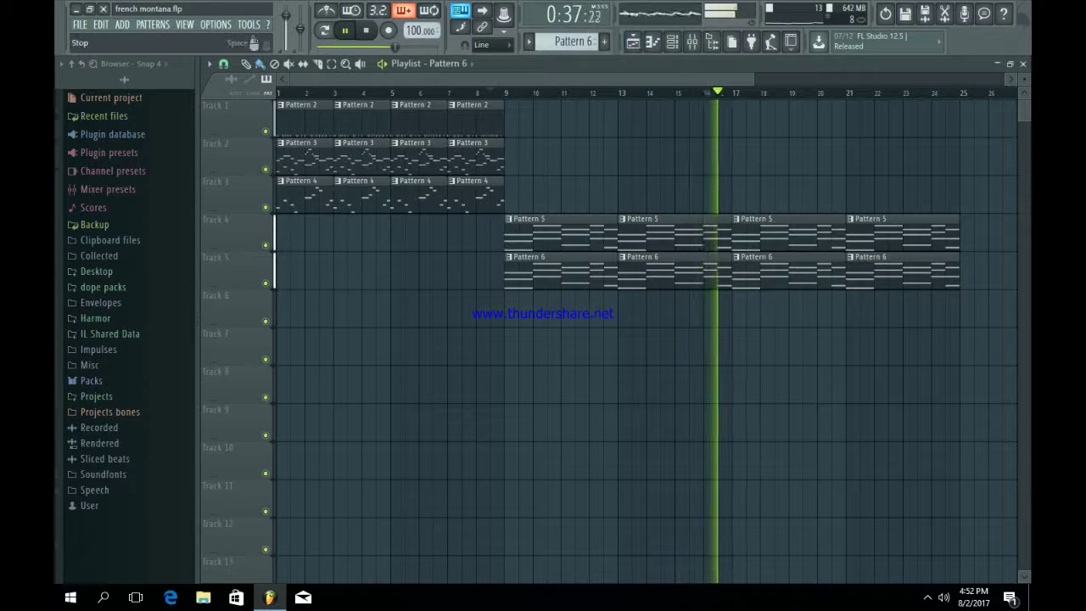
key(space)
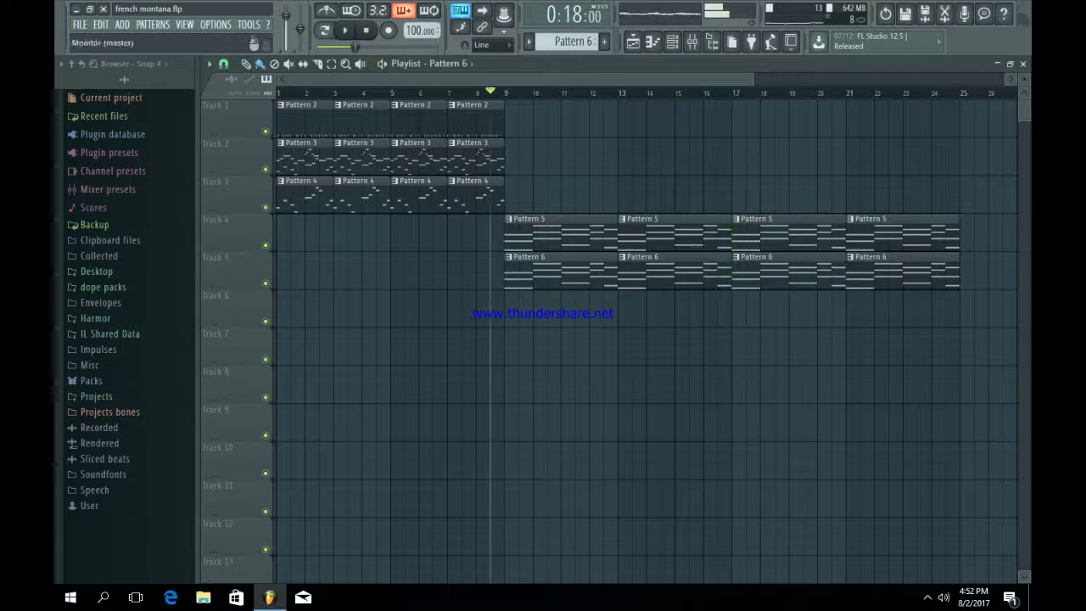
click(672, 40)
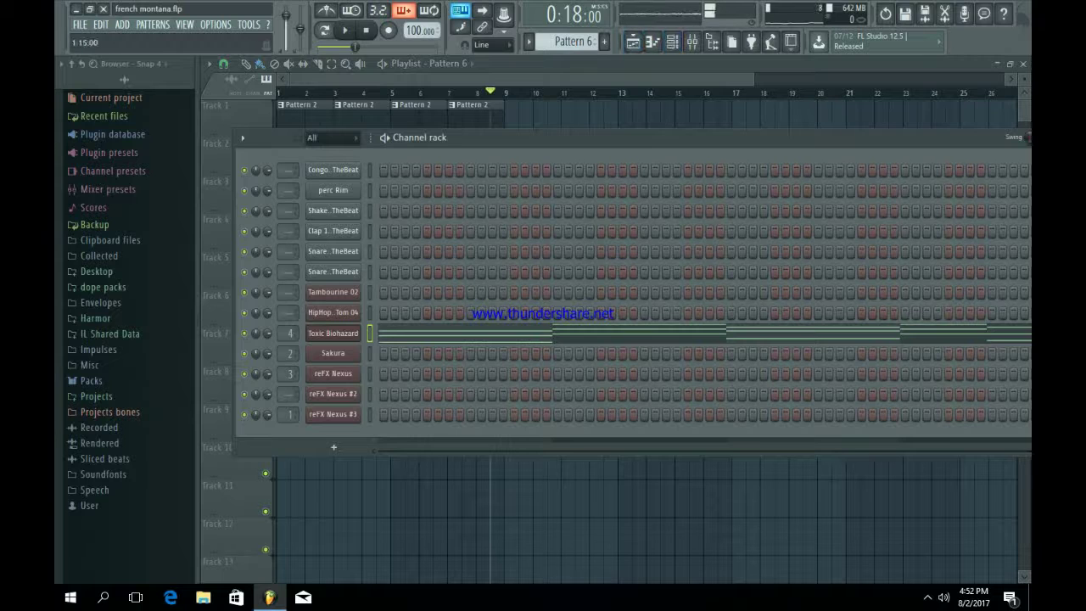
- Check the reFX Nexus #2 sound, switch to Pattern 7 and paste the copied chord notes into reFX Nexus #2
click(332, 394)
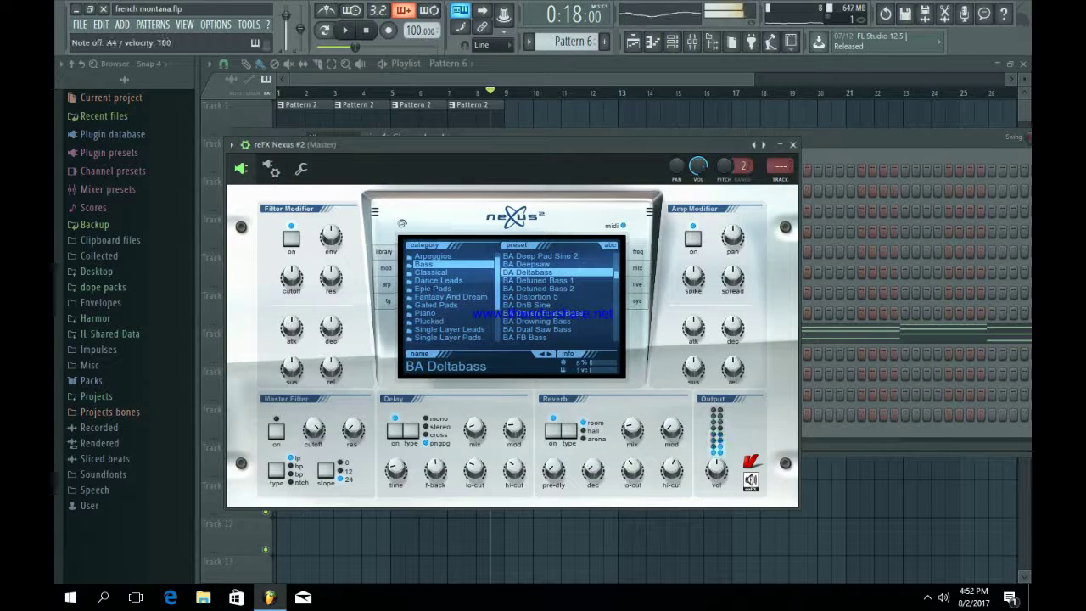
click(792, 144)
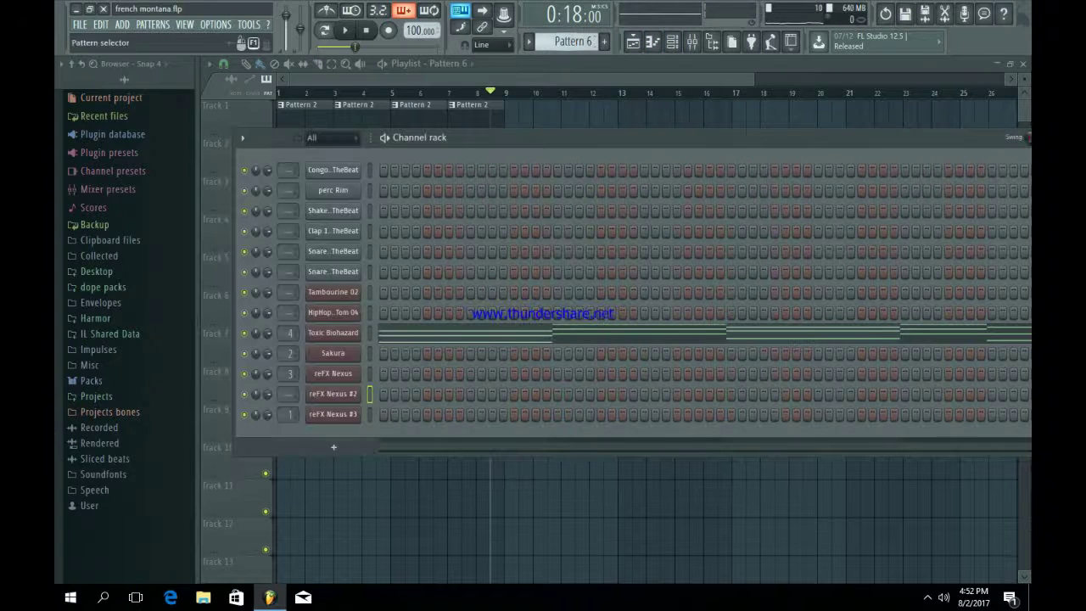
scroll(574, 41, down, 1)
key(ctrl+v)
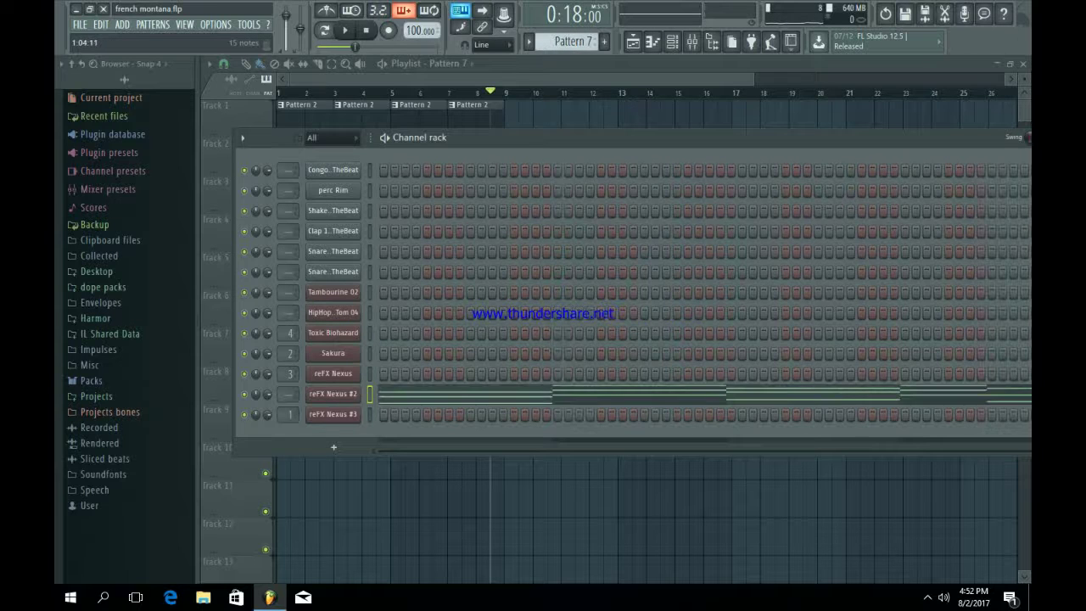
- Delete the upper chord notes in bars 1 and 2 of reFX Nexus #2, keeping only the lowest note of each chord
click(414, 394)
key(space)
scroll(322, 332, down, 5)
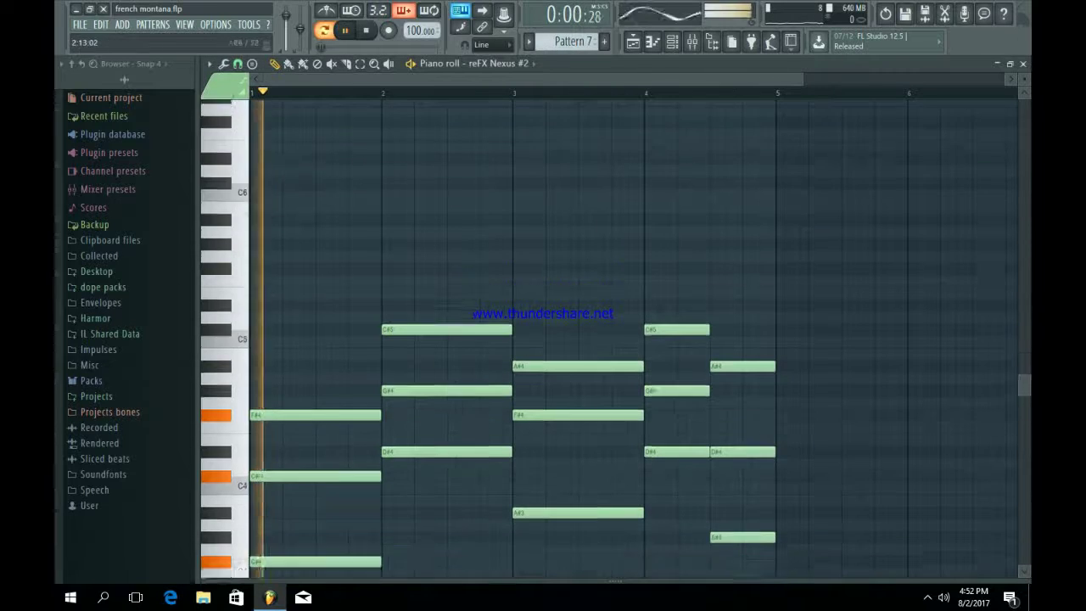
key(space)
right_click(322, 331)
right_click(327, 270)
right_click(416, 246)
right_click(425, 185)
key(space)
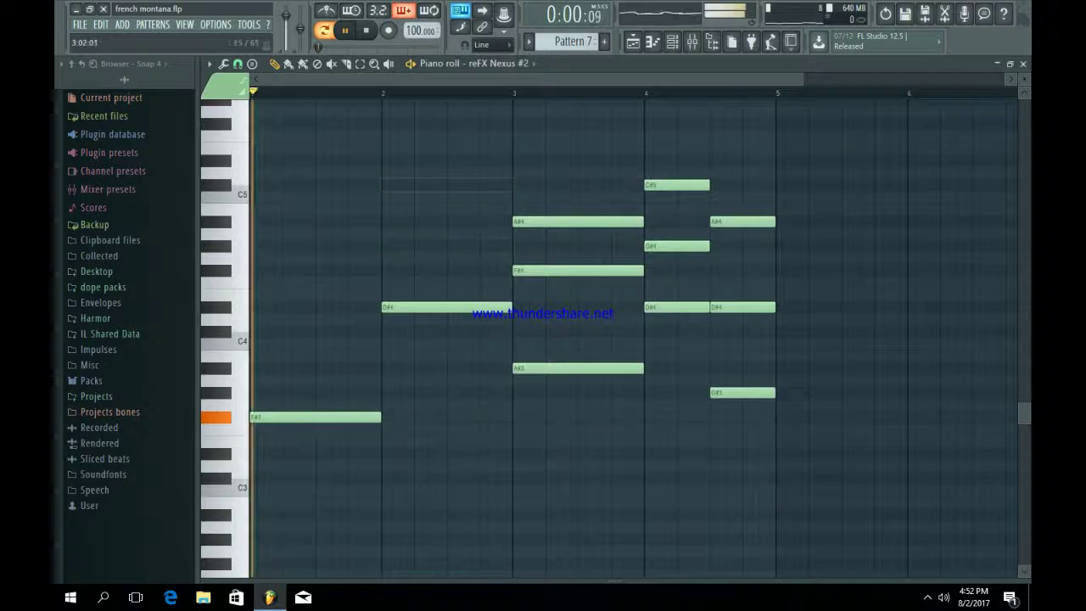
- Delete the upper chord notes in bars 3 and 4, keeping only A#3, D#4 and G#3 as the bass line
right_click(590, 222)
right_click(605, 271)
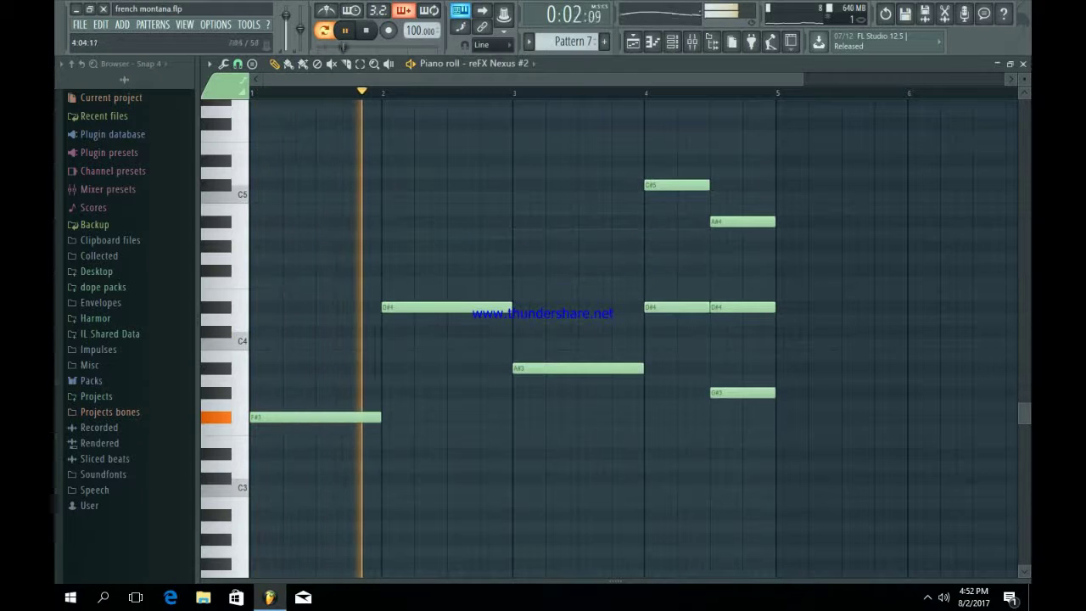
right_click(677, 246)
right_click(677, 185)
right_click(743, 221)
right_click(742, 307)
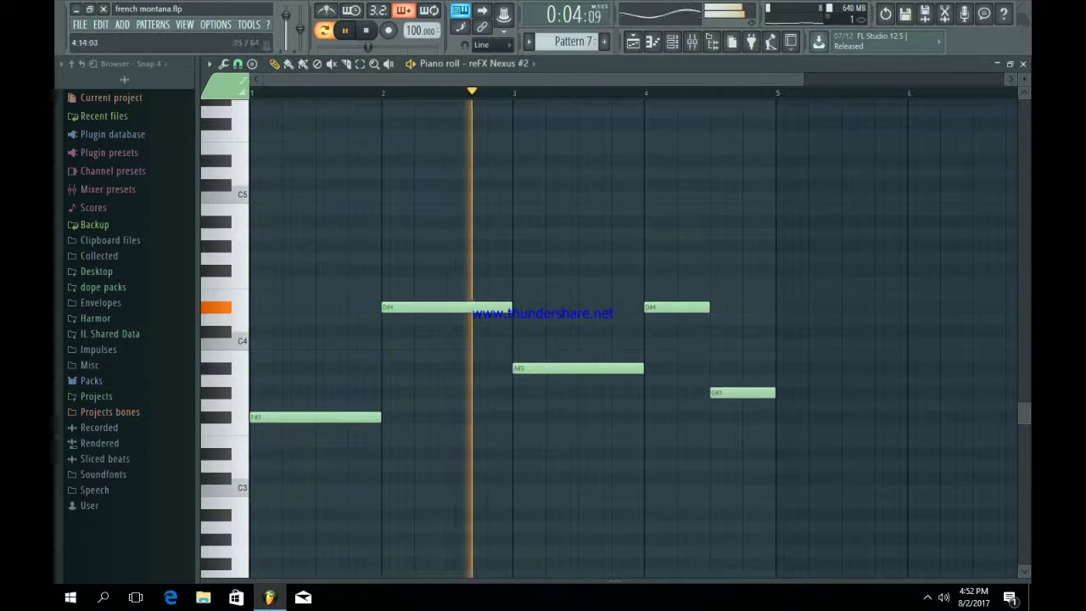
- Shorten the F#3 note in bar 1 to two steps and add a second F#3 directly after it
drag(802, 78, 629, 79)
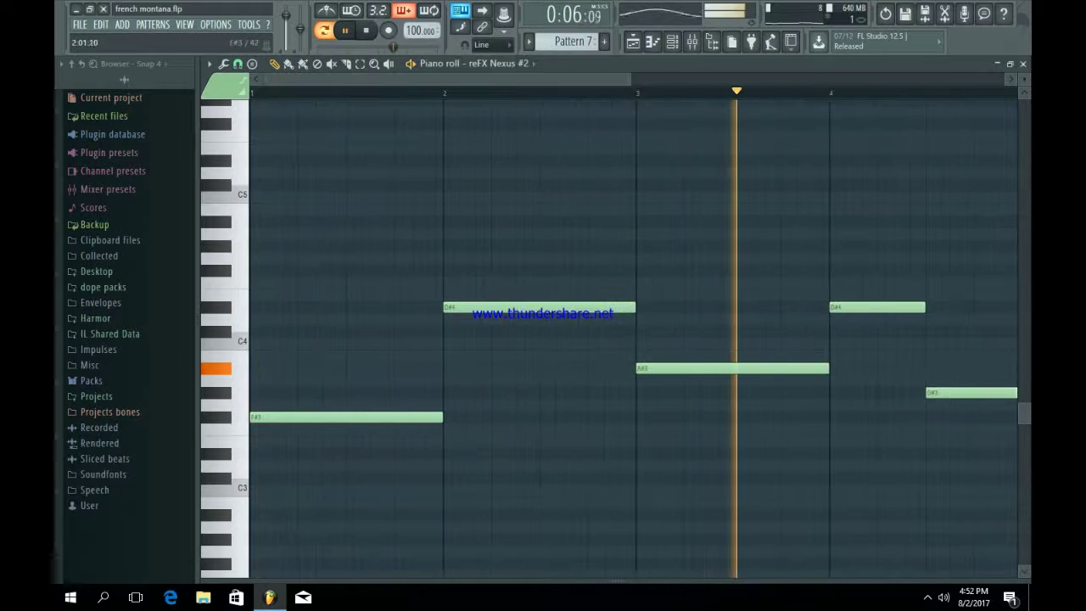
drag(440, 417, 273, 417)
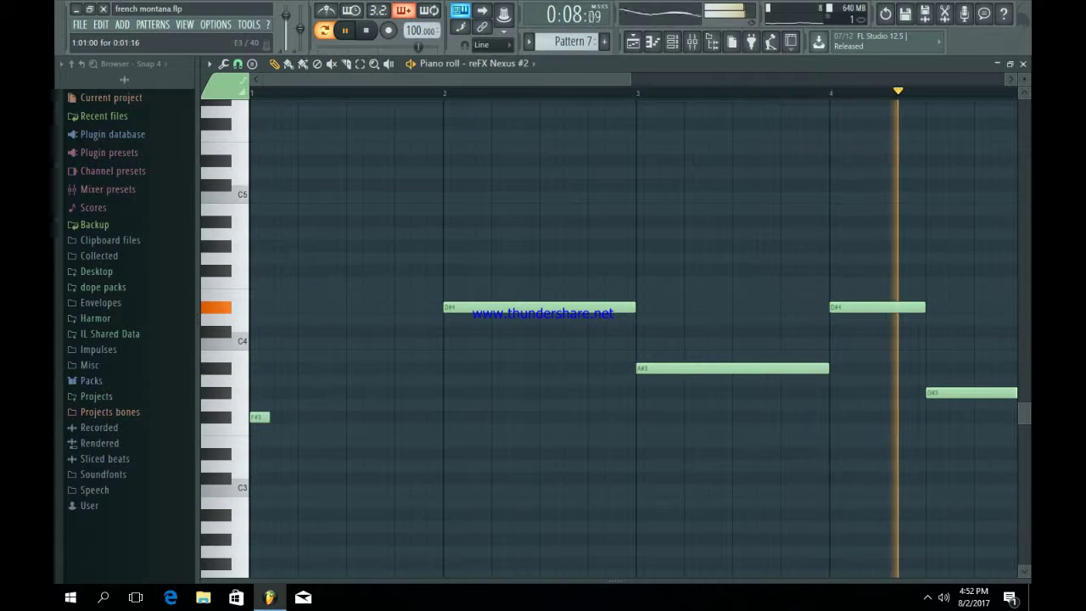
click(278, 416)
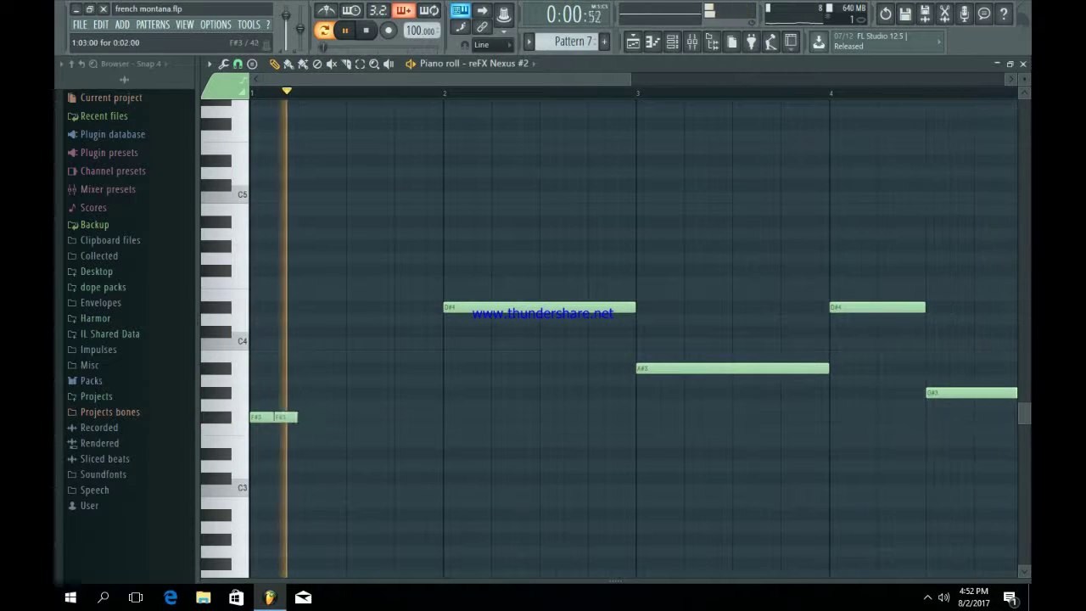
- Add two more short F#3 notes in bar 1, around steps 9 and 13, checking the rhythm in playback
key(space)
key(space)
click(326, 417)
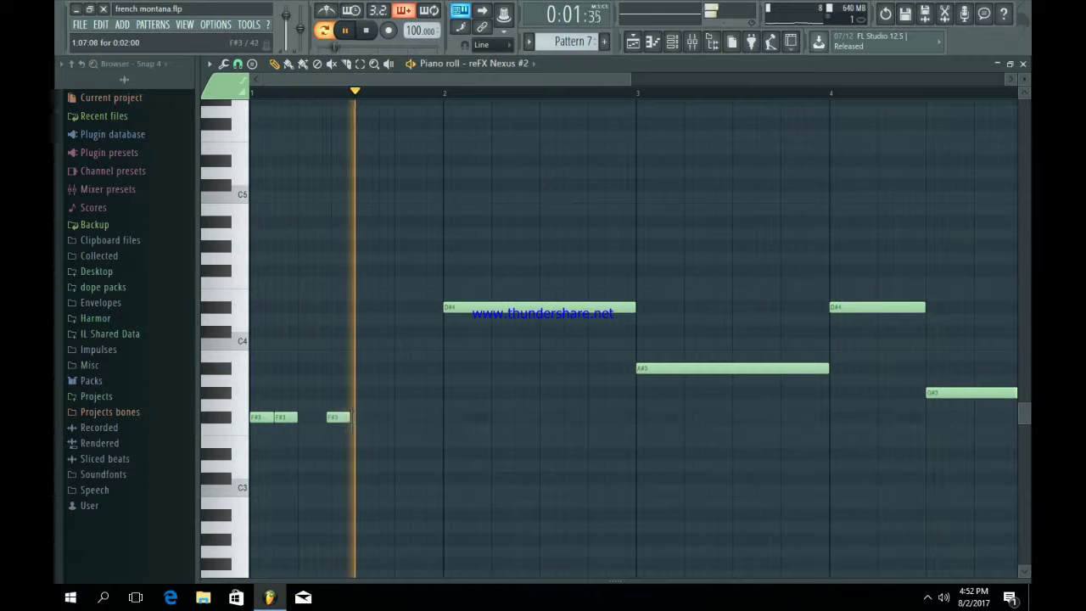
drag(335, 417, 360, 416)
key(space)
key(space)
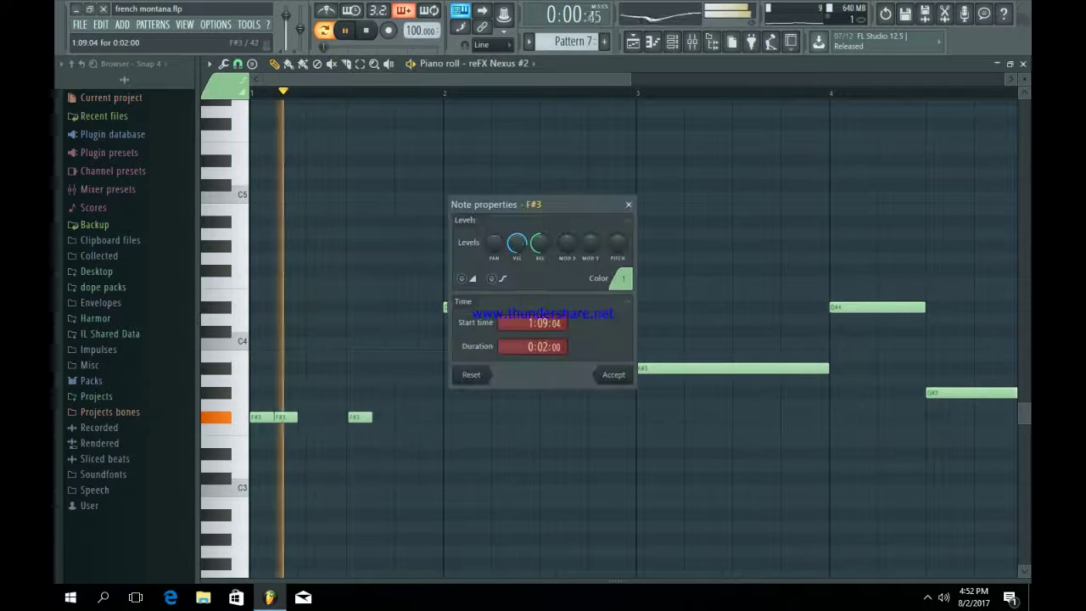
key(space)
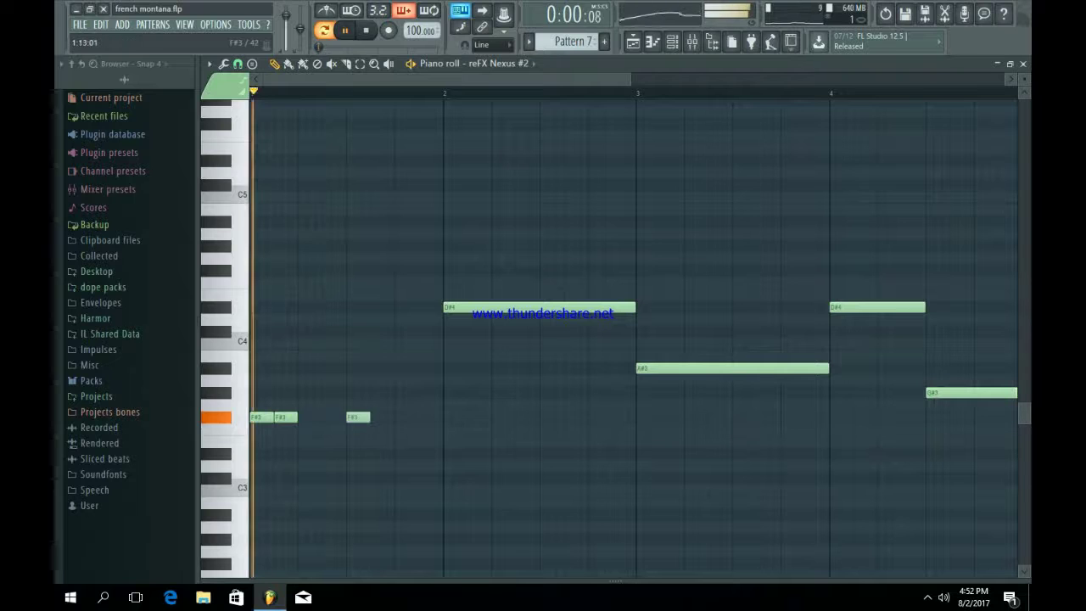
click(402, 418)
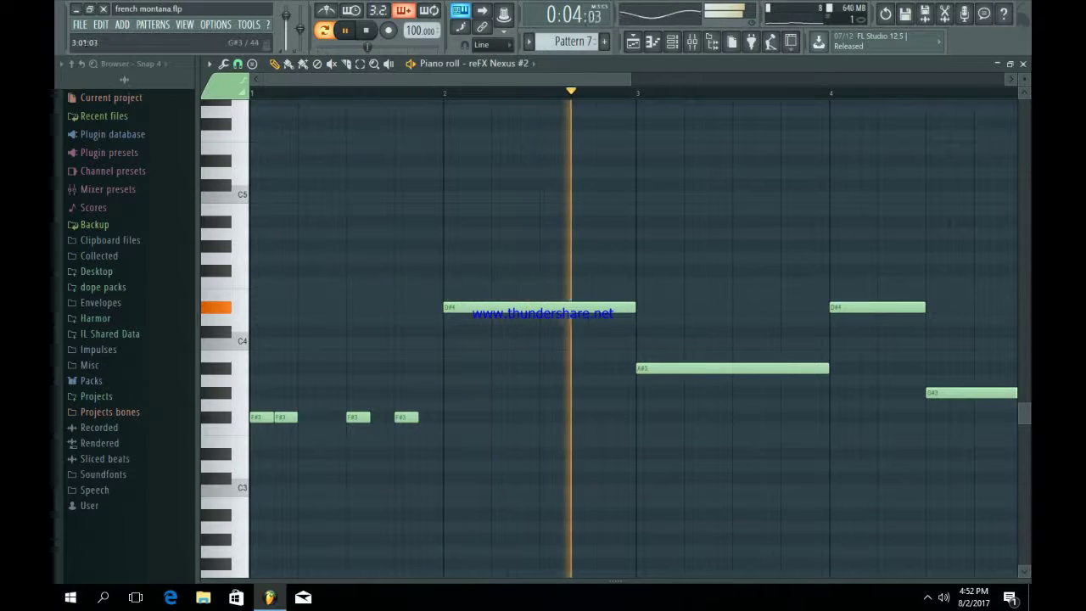
key(space)
- Shorten the A#3 in bar 3 and G#3 in bar 4, adding two short A#3 hits and a three-step G#3 at step 14
drag(827, 369, 738, 368)
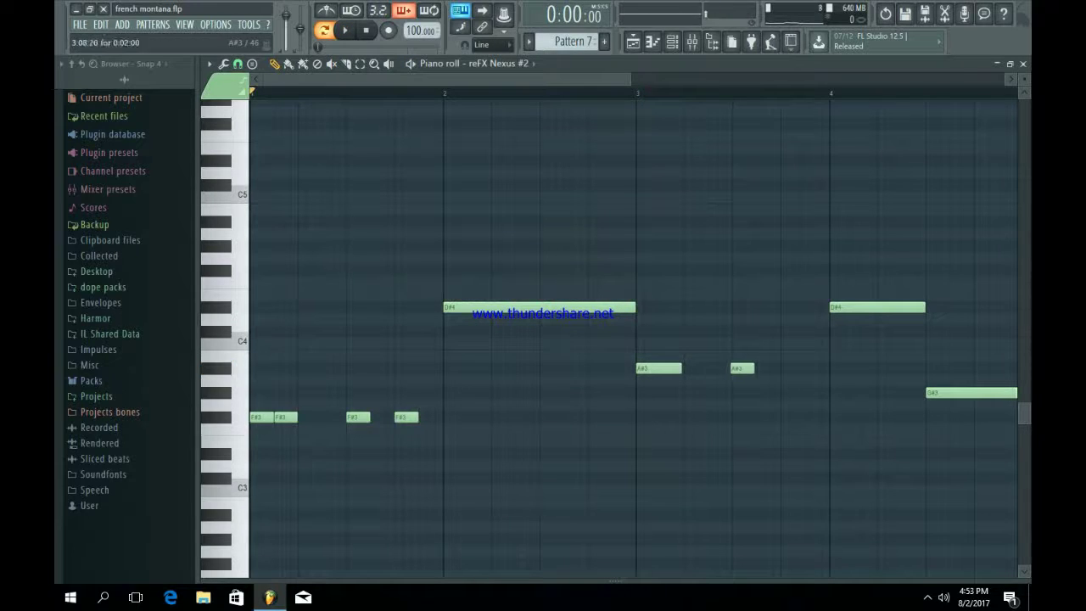
drag(738, 368, 741, 369)
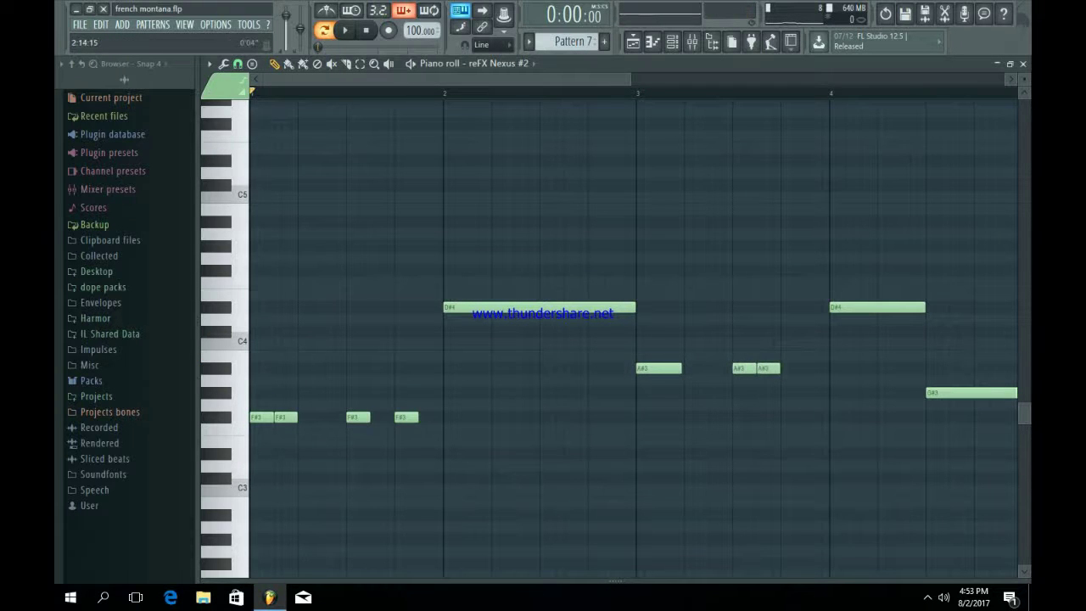
drag(590, 79, 752, 80)
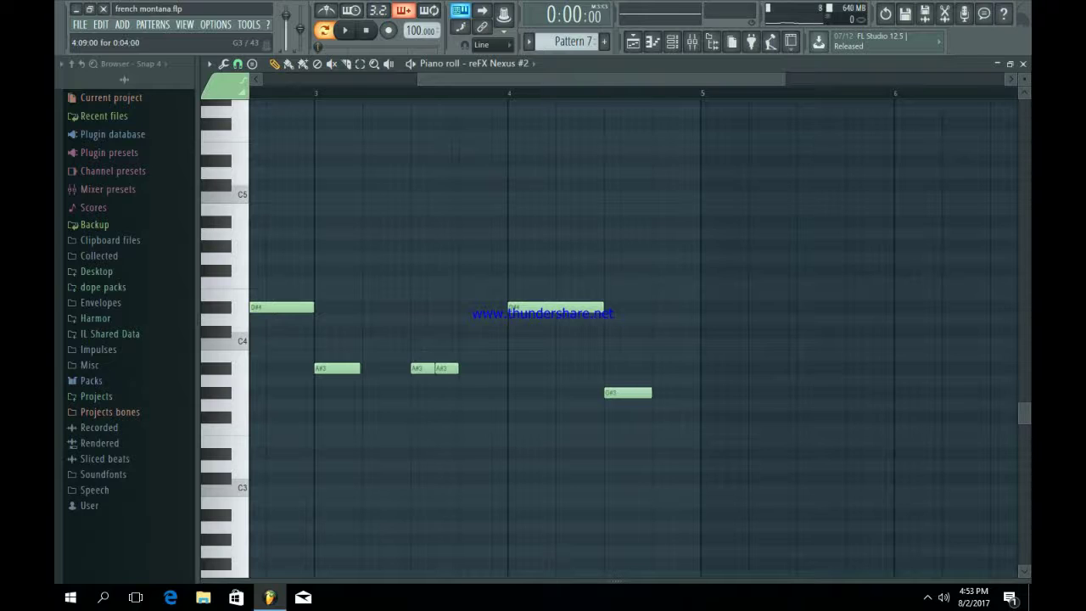
drag(696, 393, 702, 392)
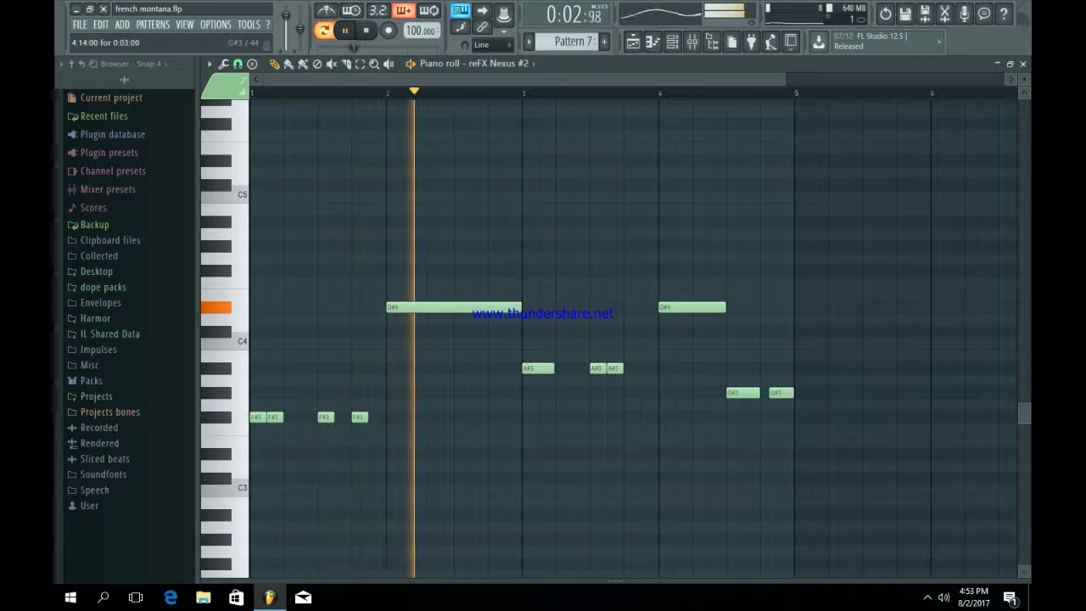
- Route reFX Nexus #2 to mixer track 5, lower its fader, adjust its stereo separation and load Fruity Parametric EQ 2 in slot 1
click(671, 41)
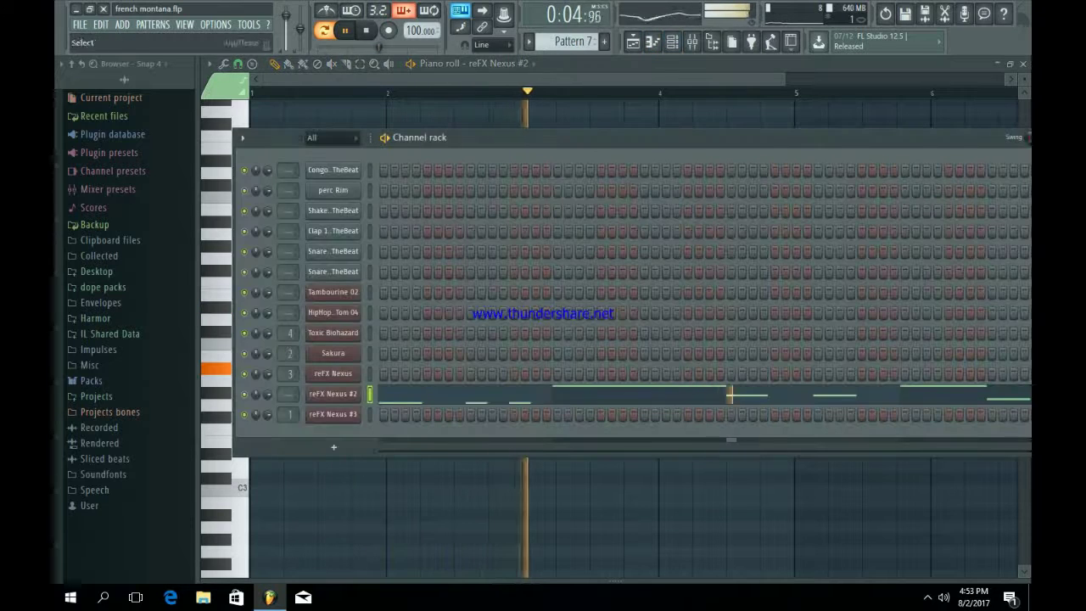
click(333, 394)
key(F9)
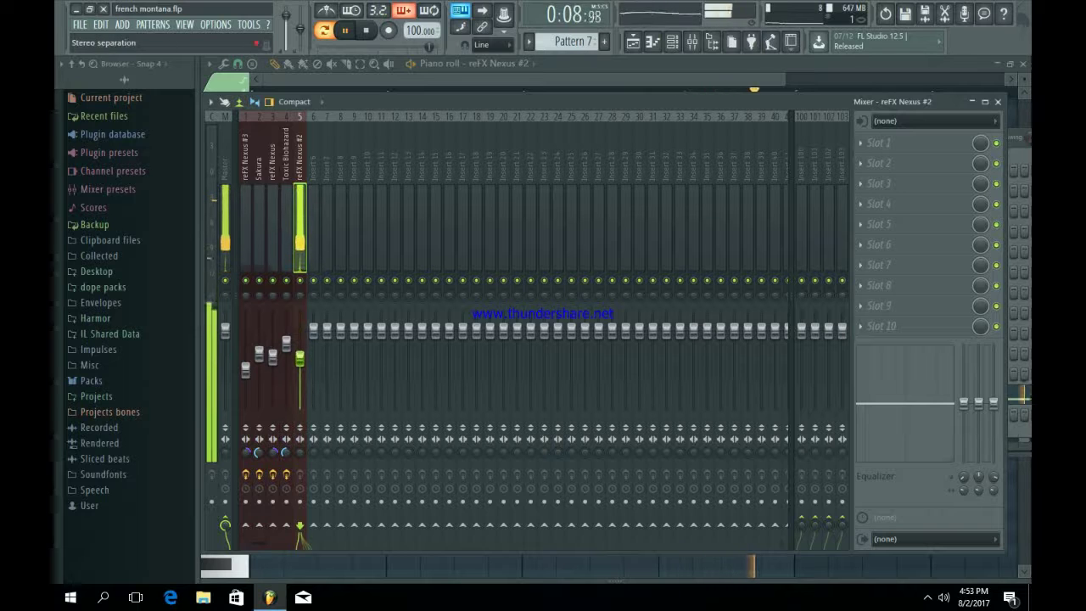
click(878, 142)
click(850, 477)
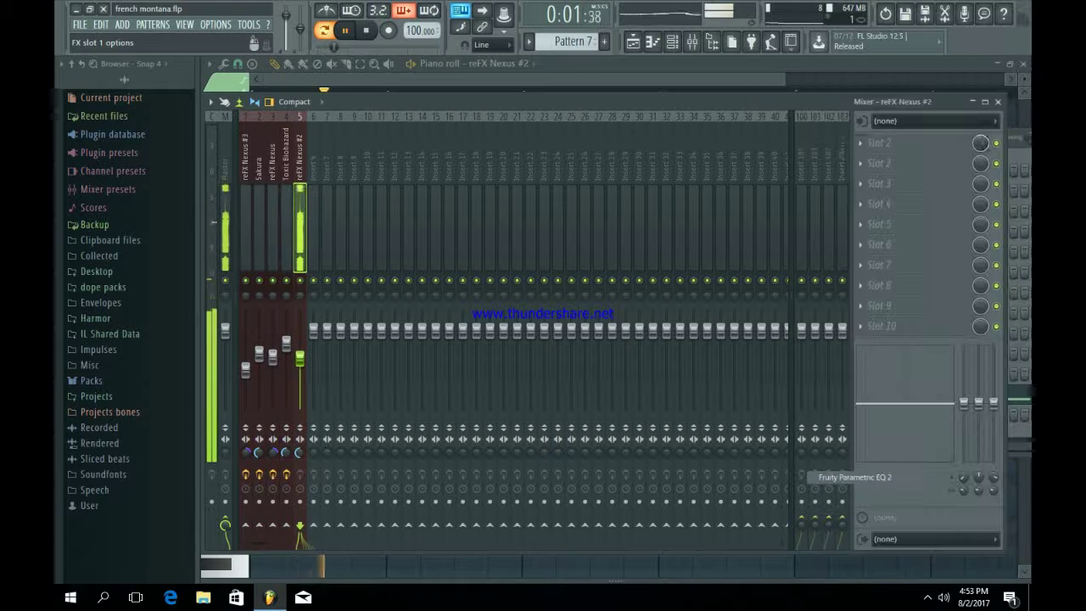
- Roll off the bass's high frequencies in the EQ and set band 2 to 1.7 dB at 81 Hz with 9% width
drag(521, 307, 444, 366)
drag(371, 307, 350, 301)
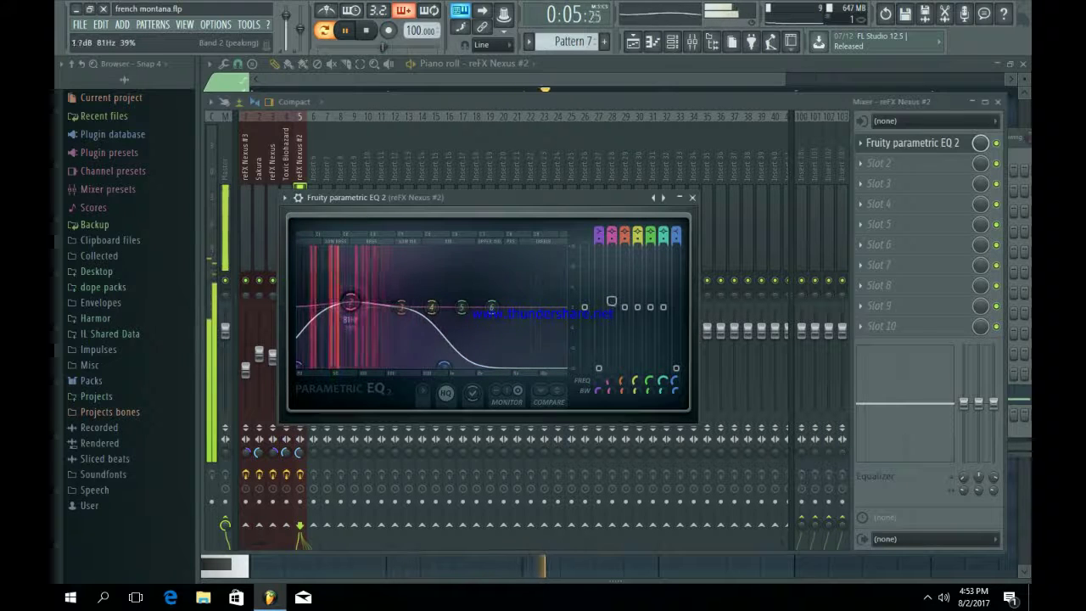
drag(608, 390, 608, 407)
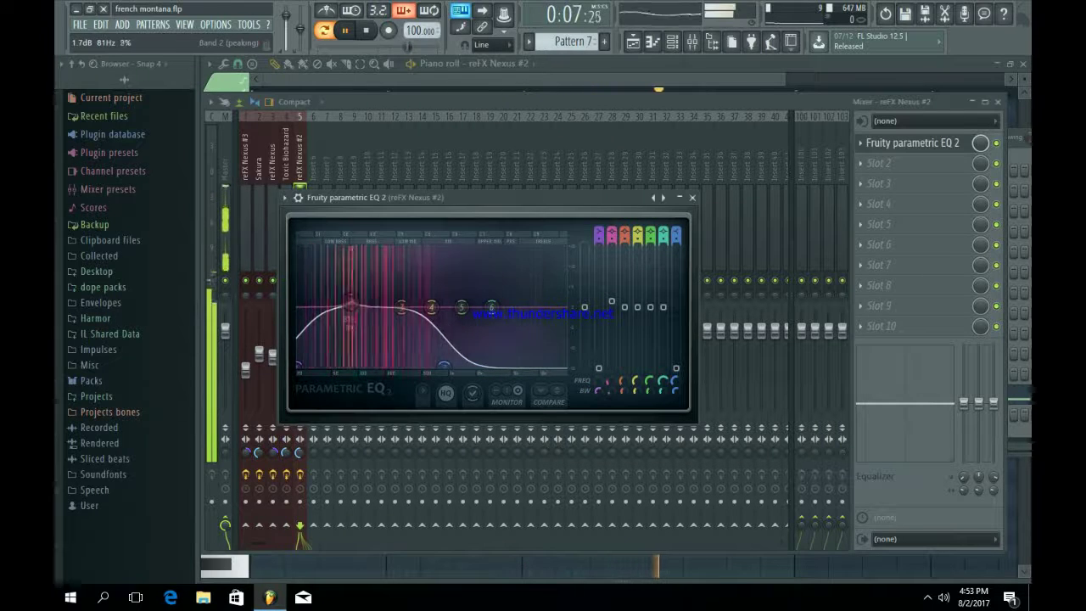
click(693, 198)
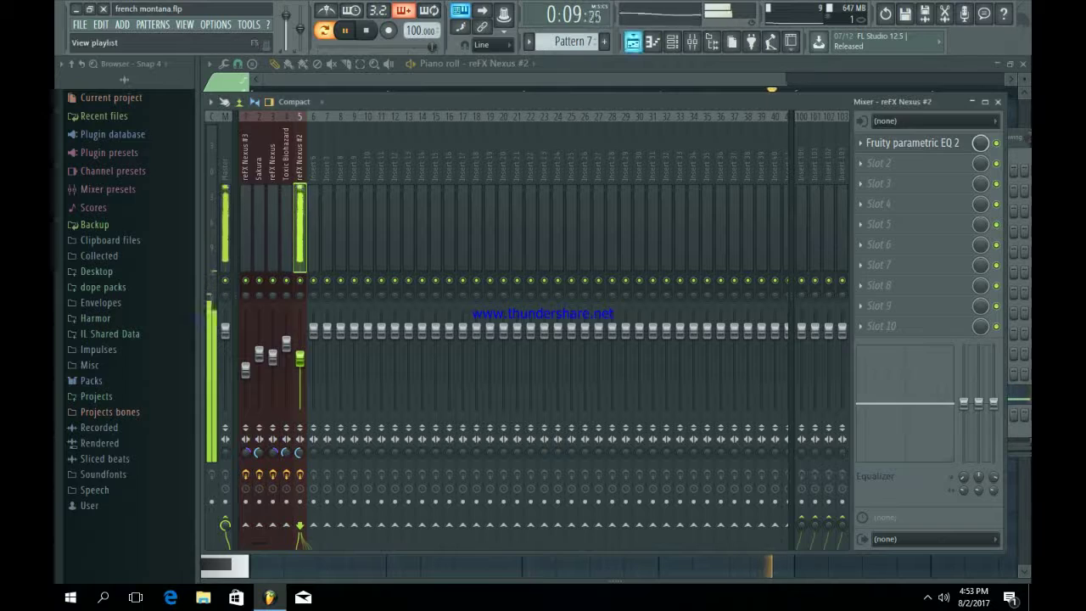
- Fill playlist Track 6 with four Pattern 7 clips from bar 9 to bar 25 and play the song from bar 9
click(633, 42)
drag(531, 309, 891, 309)
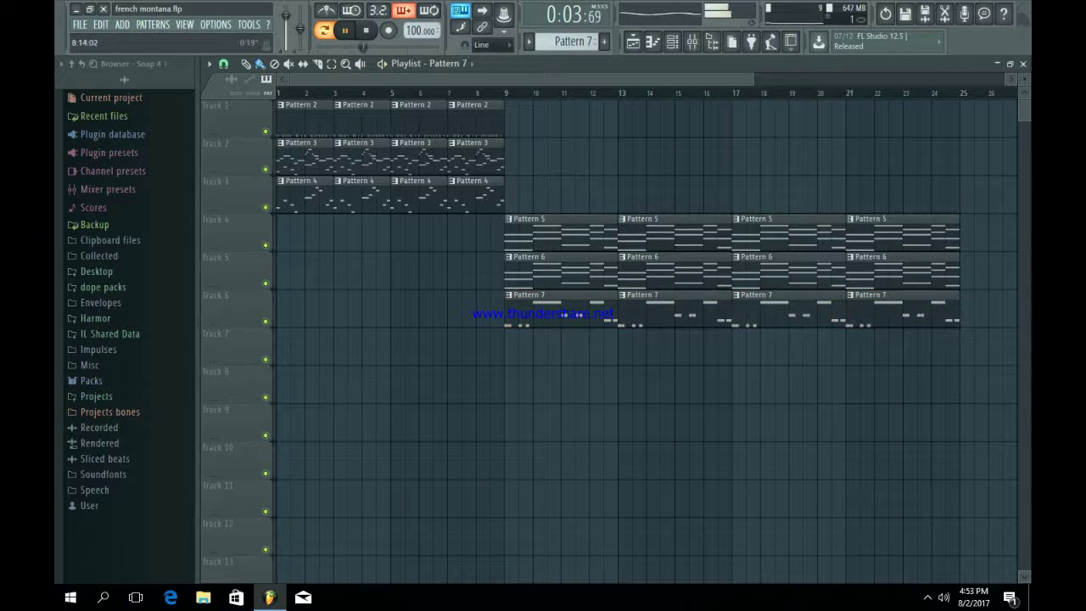
click(502, 93)
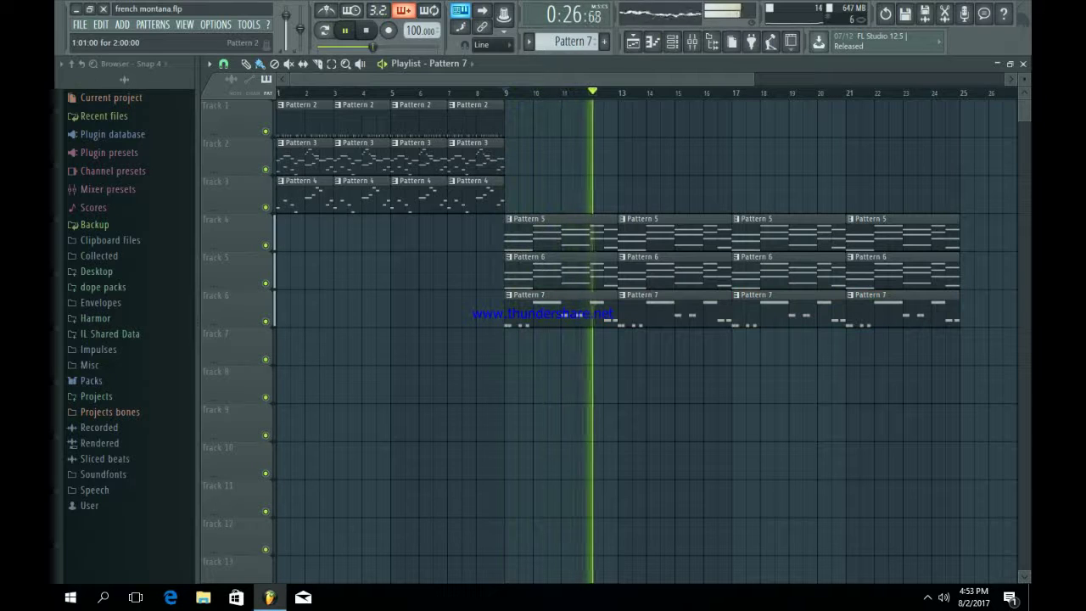
- Delete the four Pattern 2 clips from playlist Track 1 and stop playback
right_click(306, 120)
right_click(362, 120)
right_click(419, 120)
right_click(476, 120)
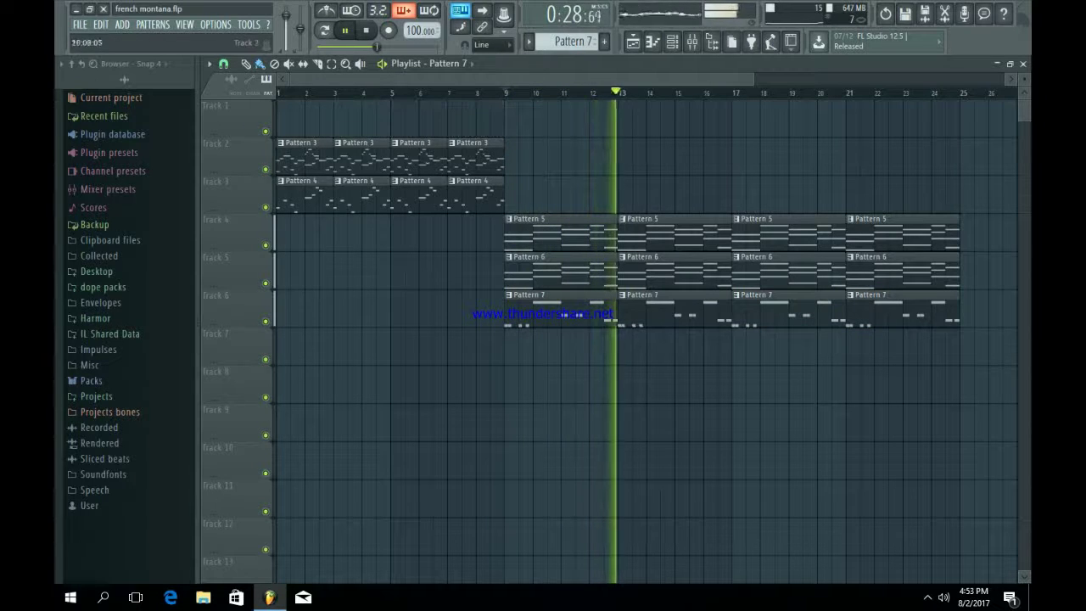
key(space)
- Find the Kicks folder in the #Artillery pack and add LiveKick as a new channel below reFX Nexus #3
key(F6)
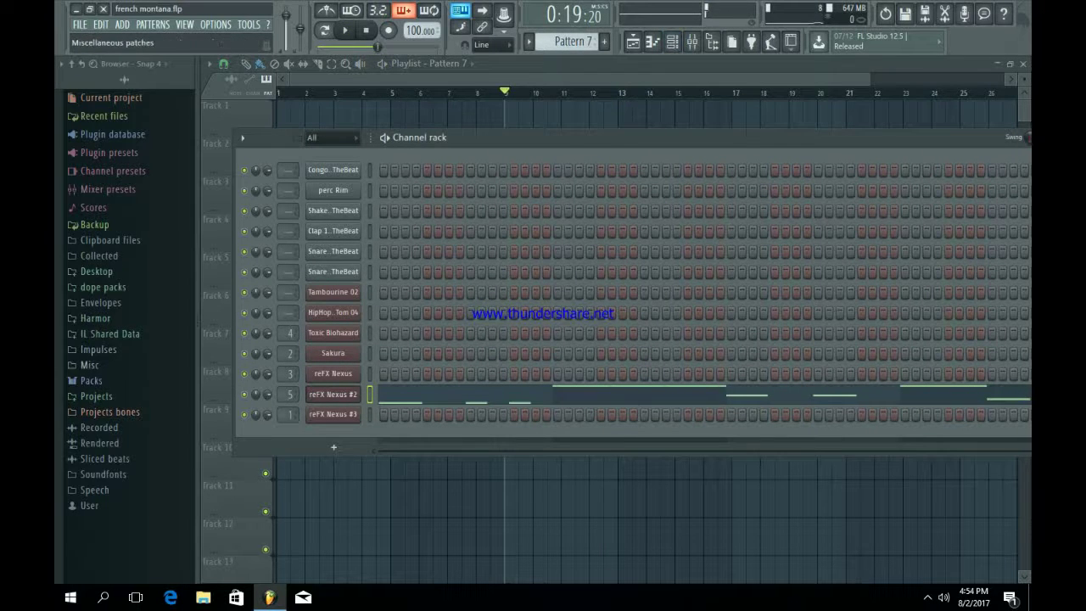
click(90, 380)
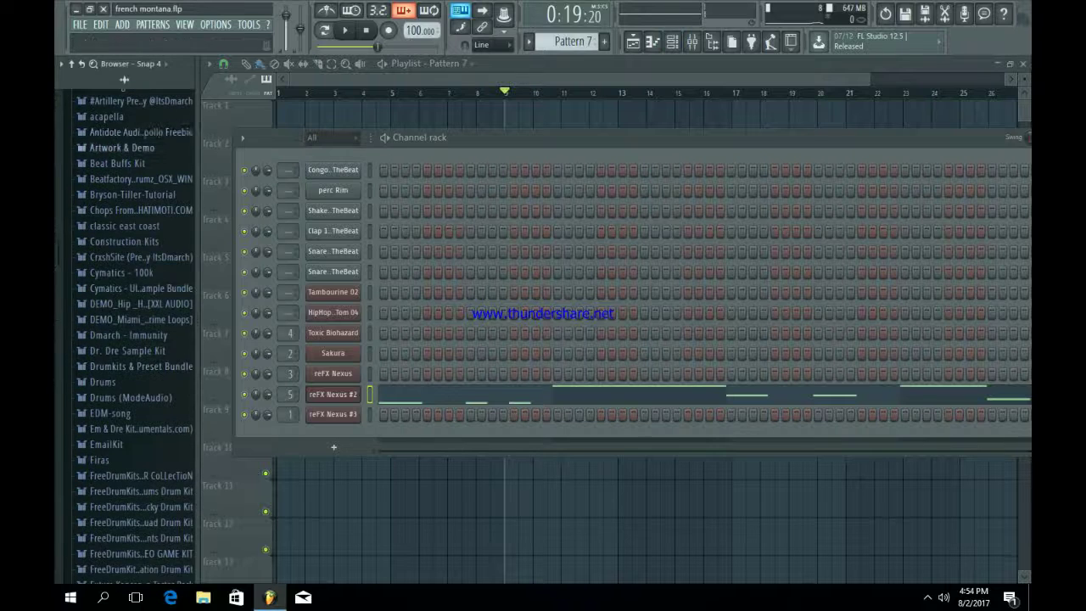
scroll(136, 305, down, 4)
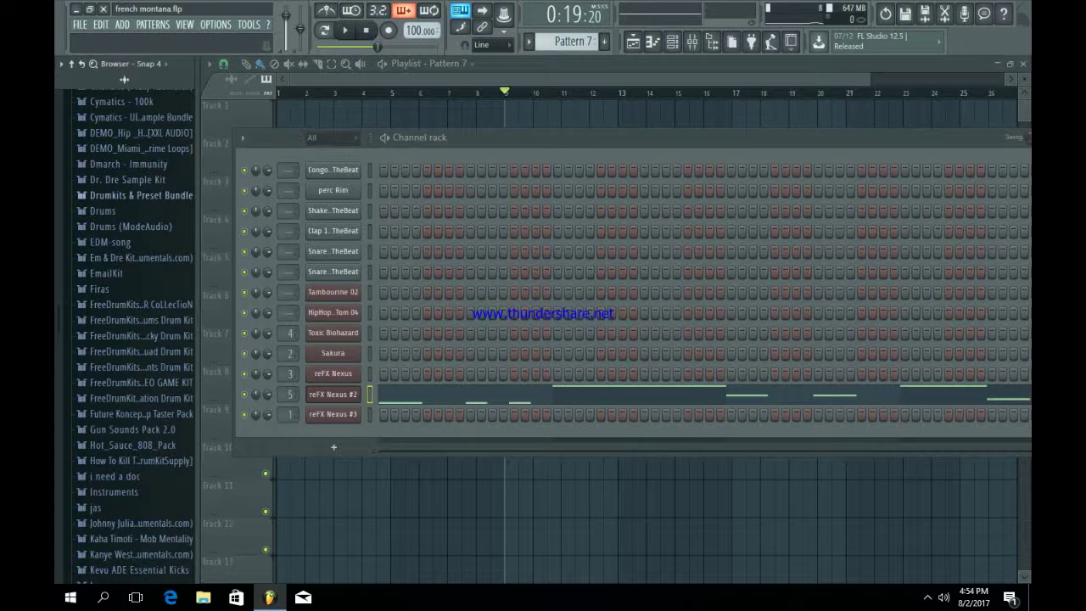
scroll(135, 336, up, 6)
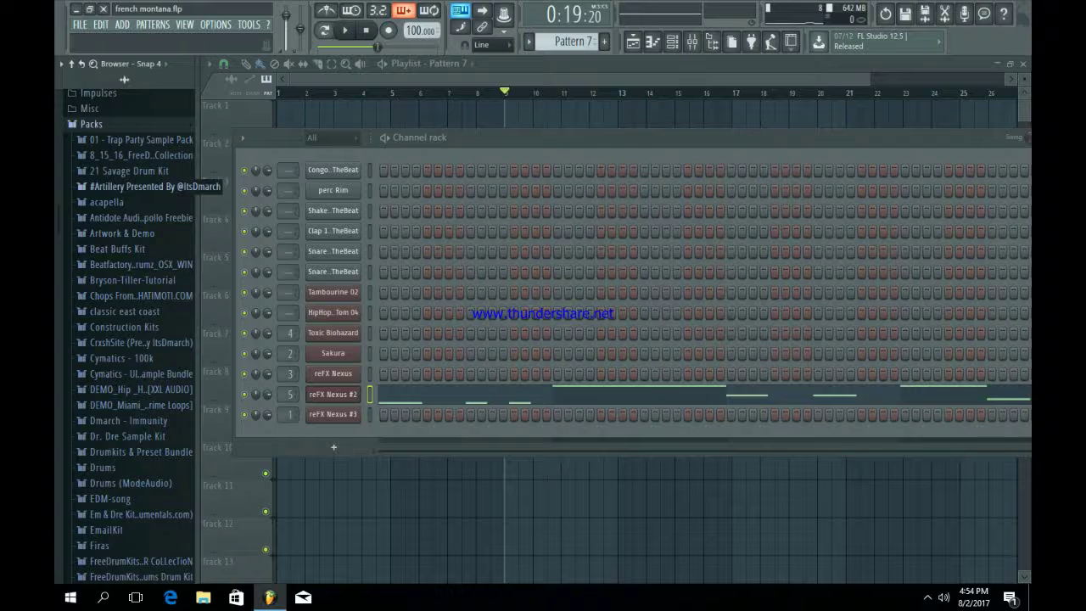
click(136, 186)
click(109, 280)
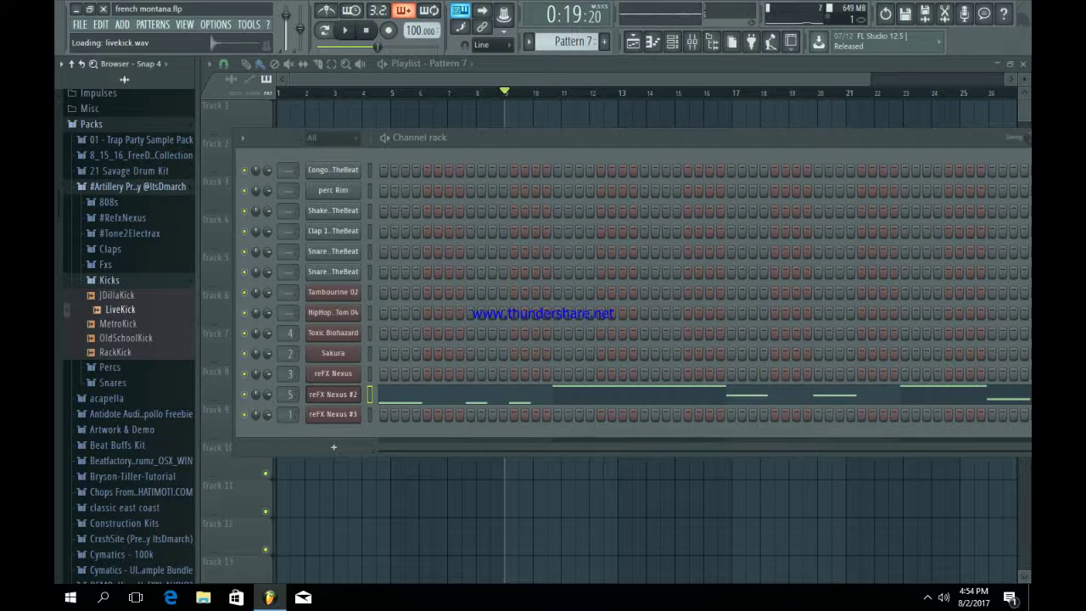
drag(119, 309, 331, 437)
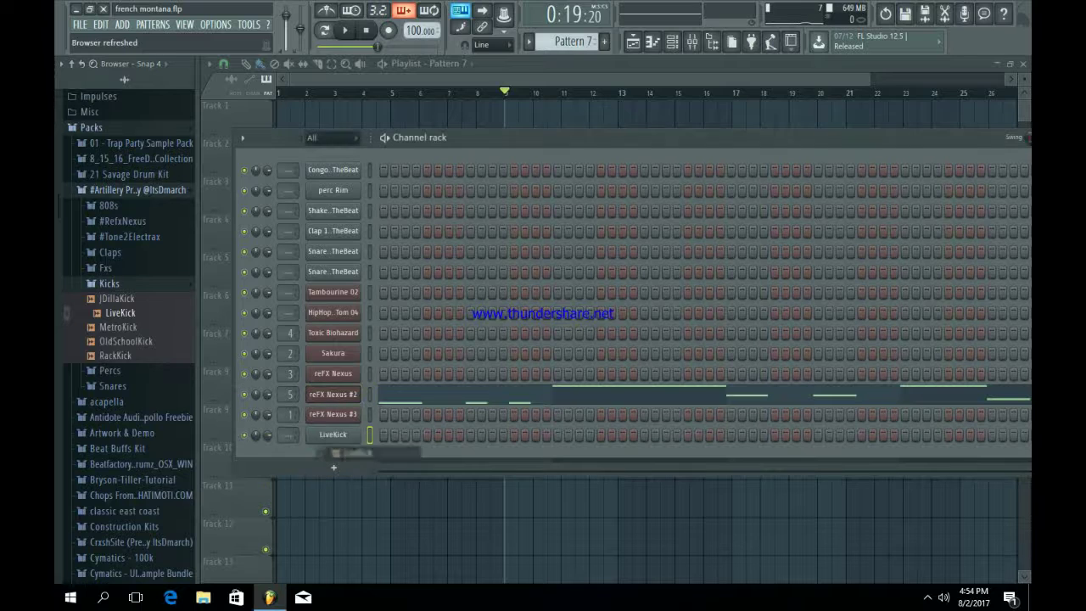
- Program LiveKick hits in Pattern 7 on steps 1, 3, 9, 13, 17, 33, 36, 41, 49 and 57 while the pattern plays
key(space)
key(space)
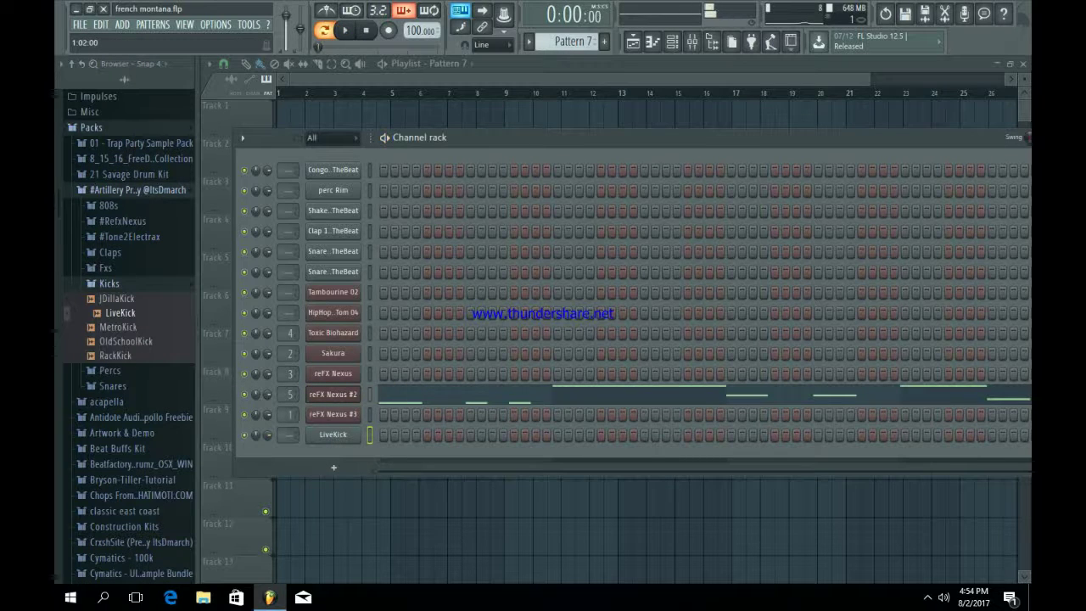
key(space)
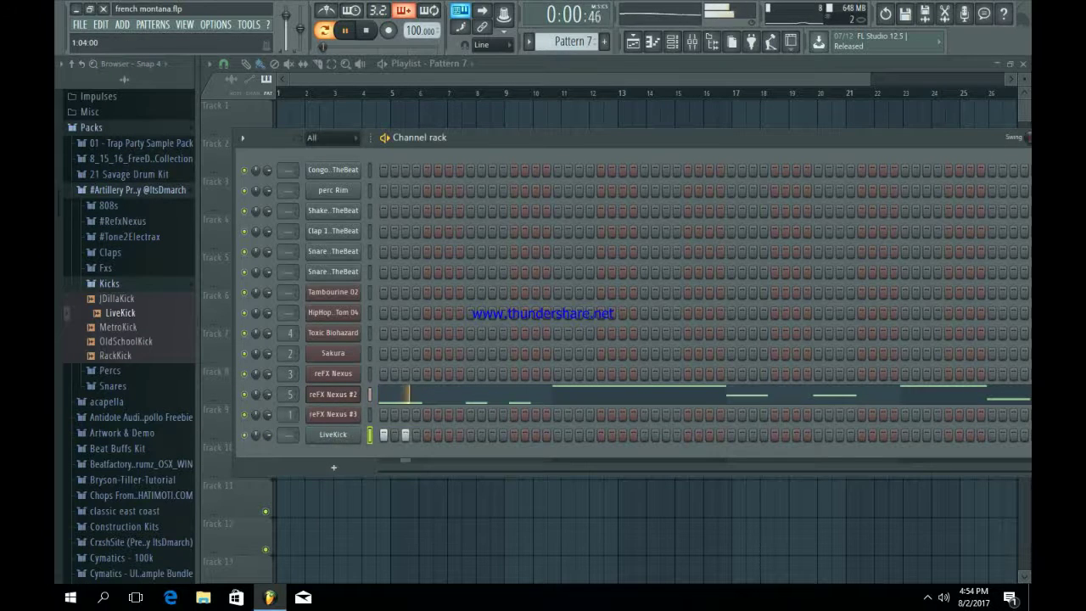
click(470, 436)
key(space)
click(557, 435)
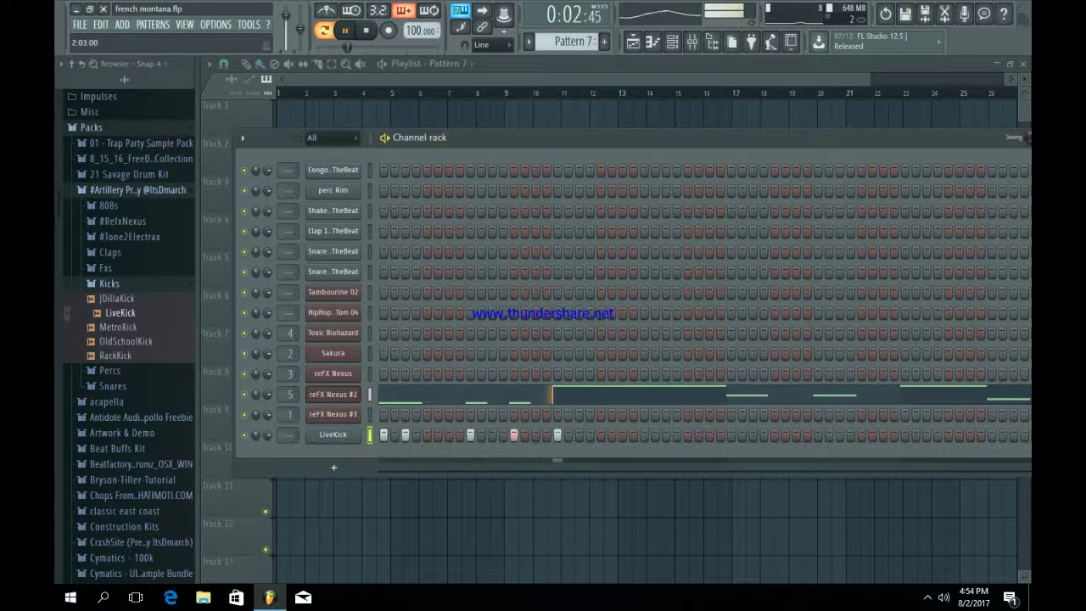
click(732, 435)
click(763, 436)
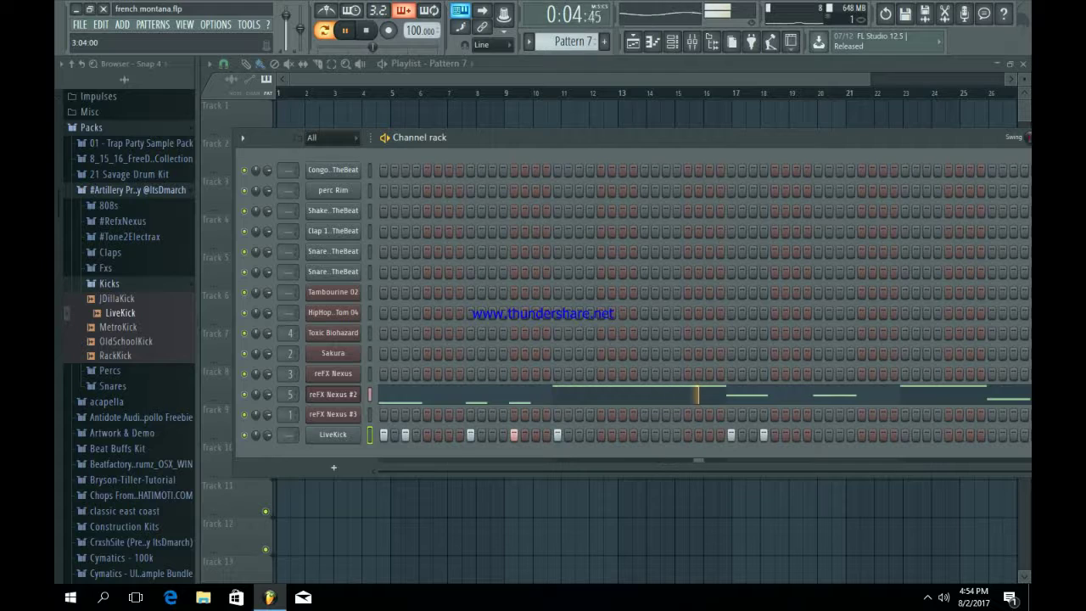
click(818, 435)
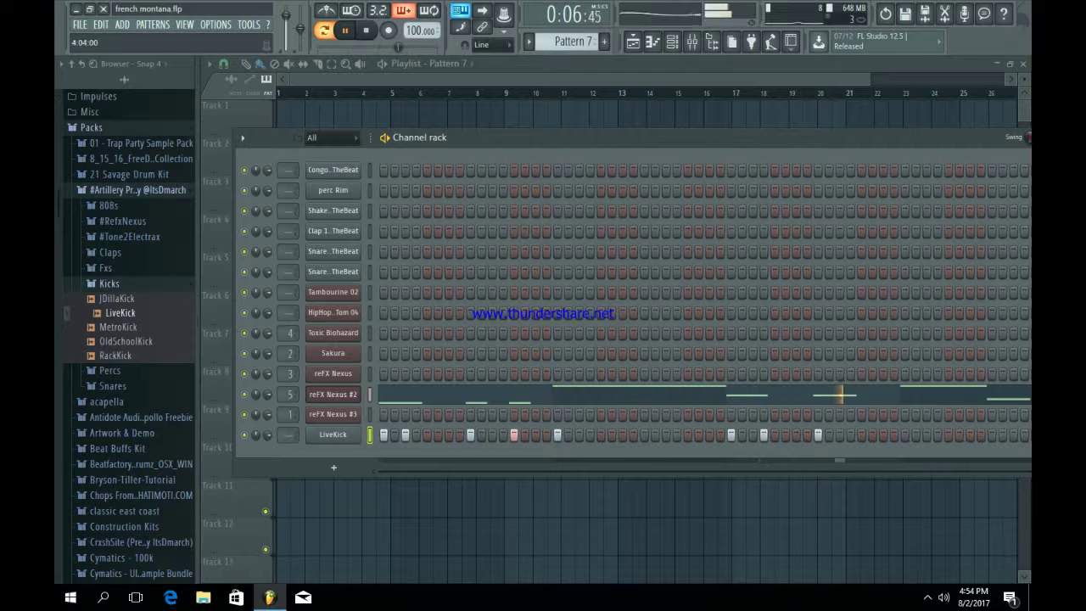
click(905, 436)
click(992, 435)
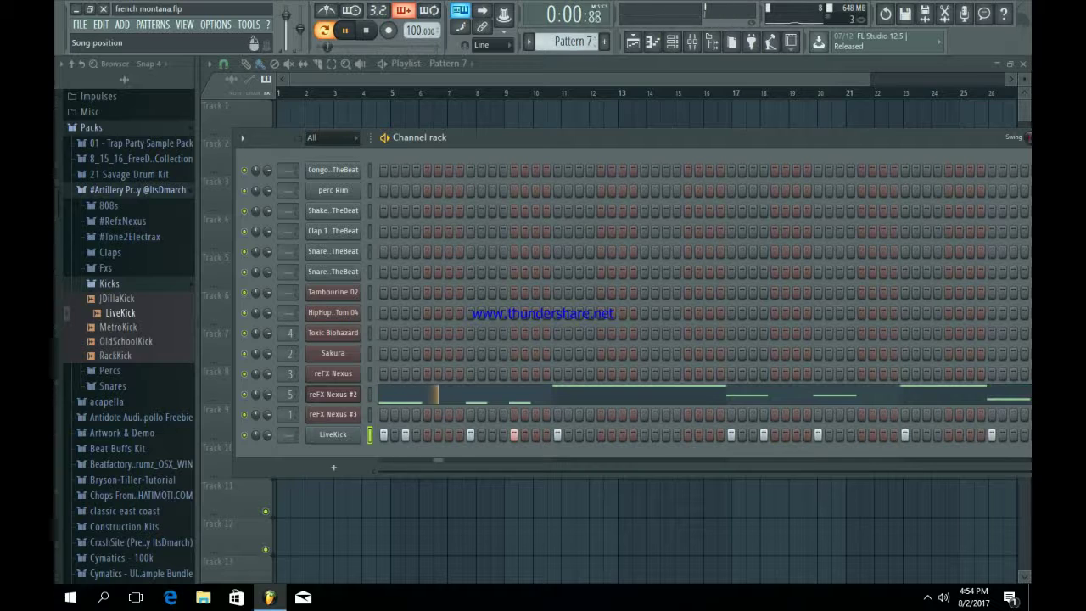
- Cut the LiveKick steps out of Pattern 7 and paste them into the empty Pattern 8
key(F4)
key(KP_Subtract)
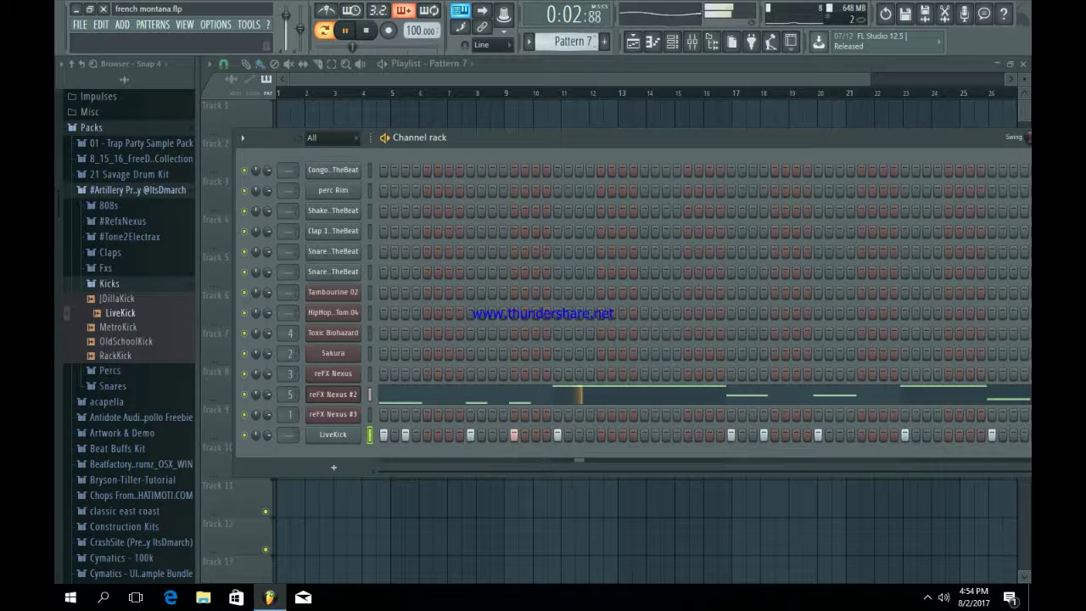
key(ctrl+x)
key(space)
key(KP_Add)
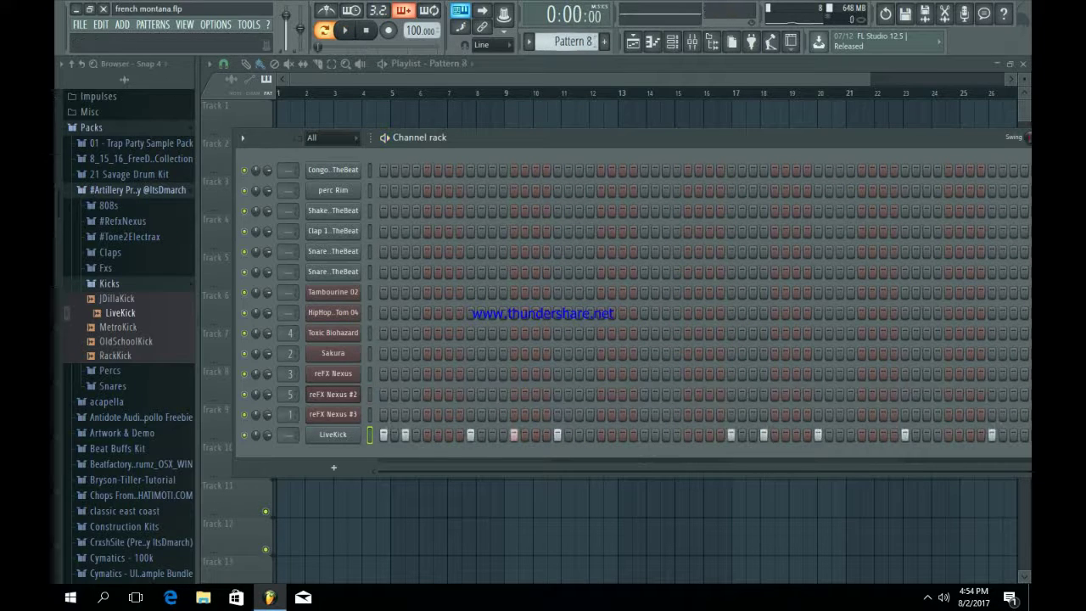
- Place Snare 3 hits on steps 5, 21 and 27 of Pattern 8, and adjust that channel's volume and pitch
key(space)
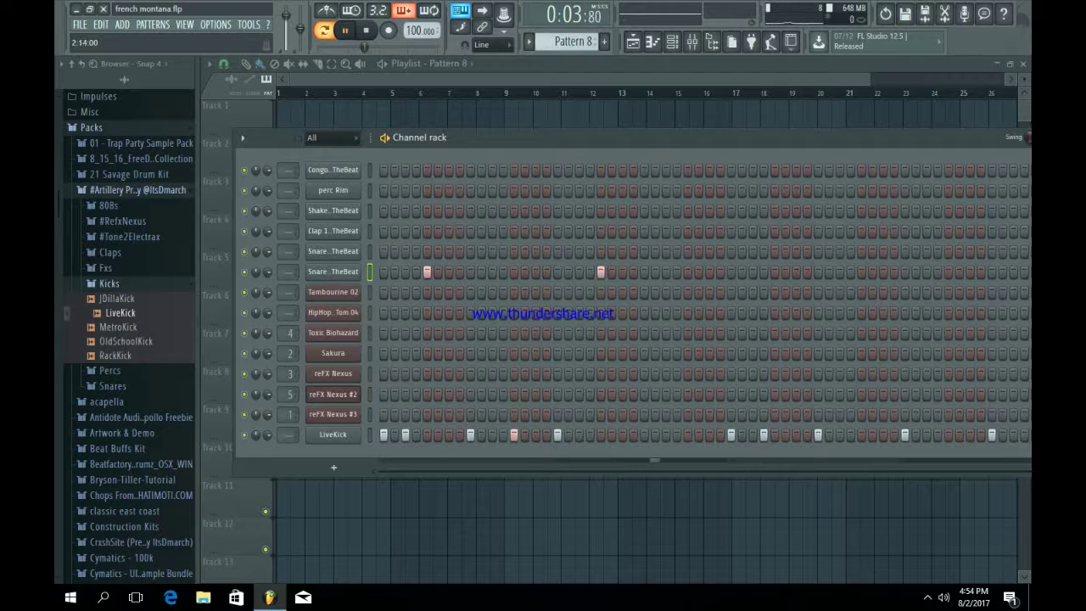
click(333, 272)
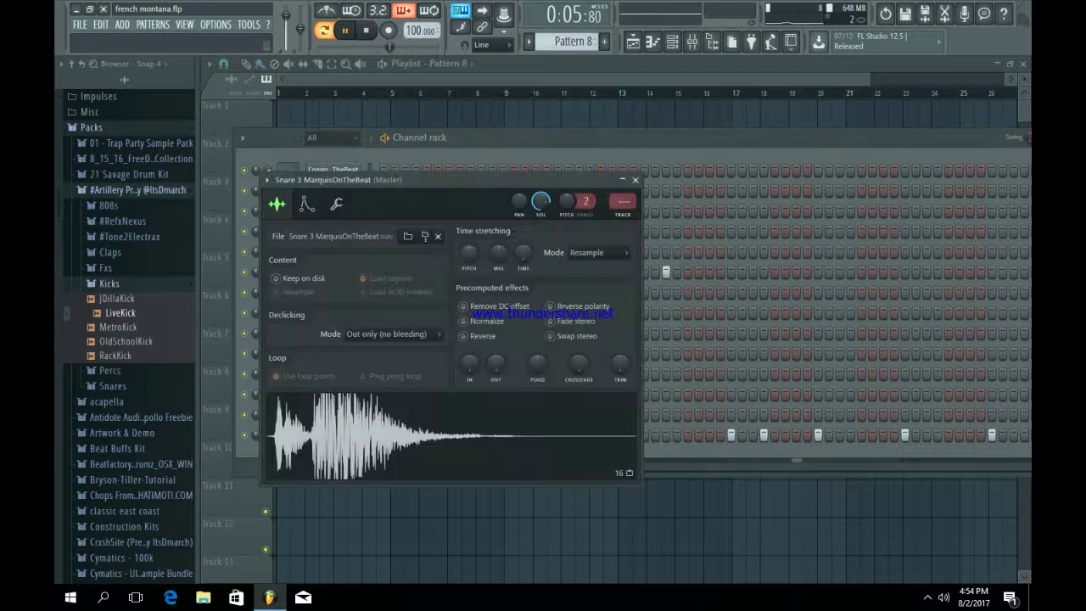
drag(541, 201, 567, 196)
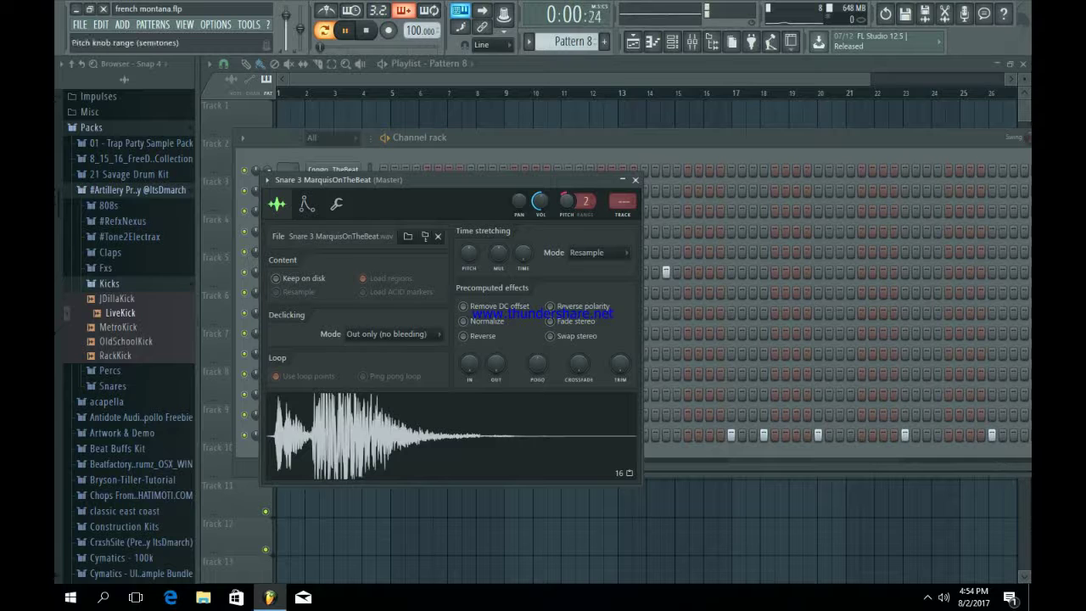
click(634, 180)
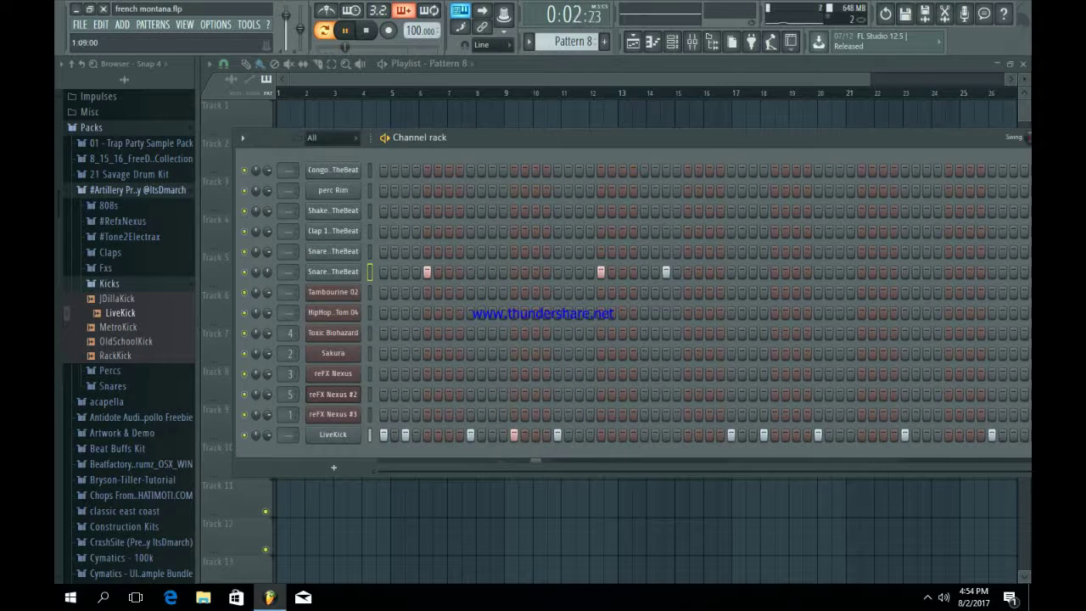
- Add Congo hits on steps 4, 7, 15, 20 and 23 of Pattern 8, plus a perc Rim hit on step 12
key(space)
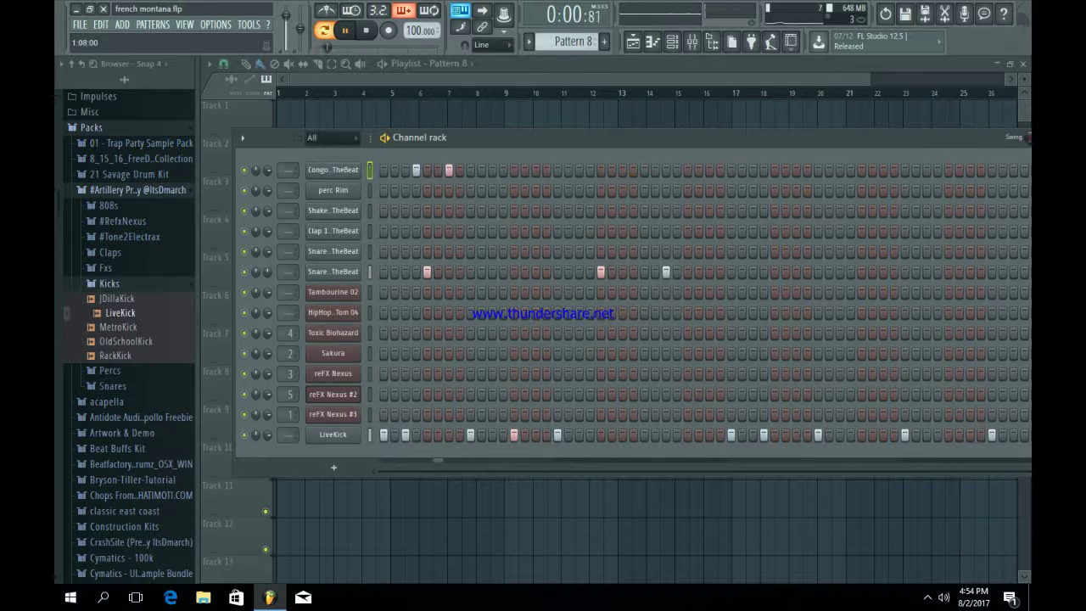
click(514, 171)
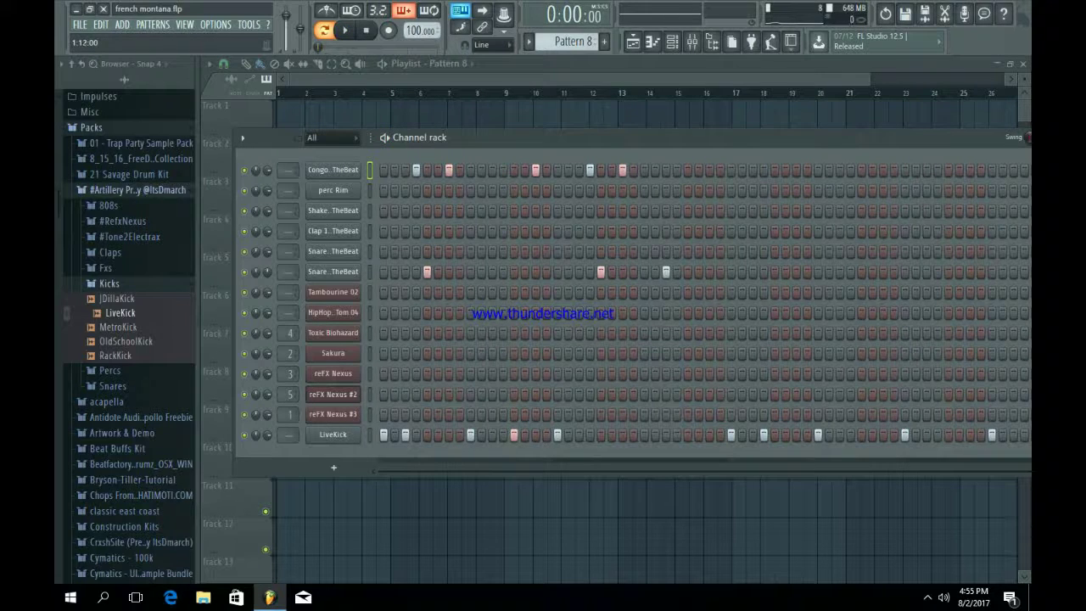
click(503, 190)
key(space)
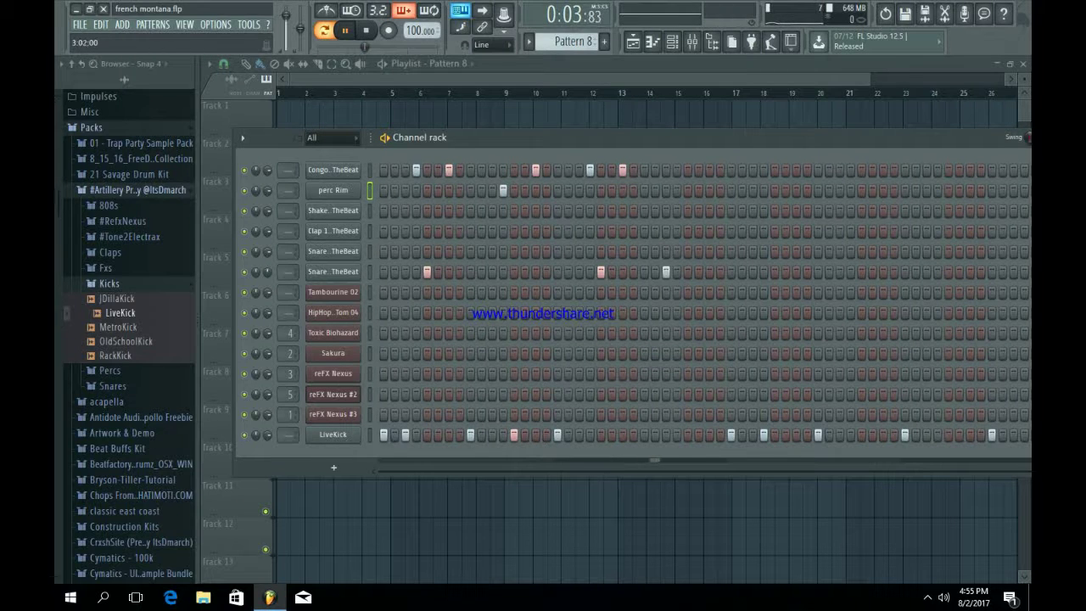
- Add a Clap hit on step 29 and Congo hits on steps 35 and 38 of Pattern 8
drag(543, 138, 511, 149)
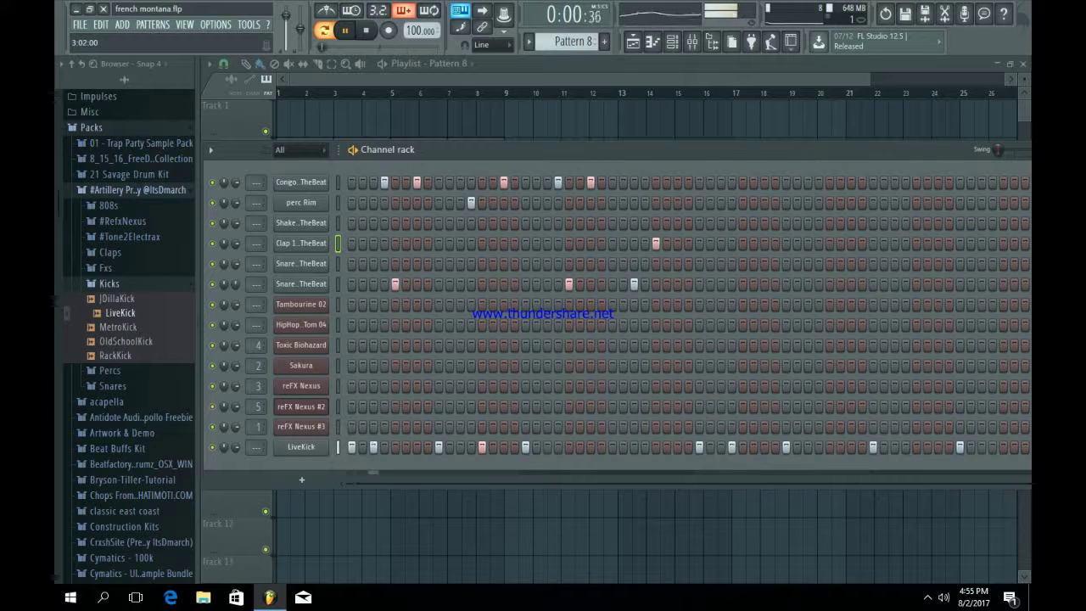
click(721, 182)
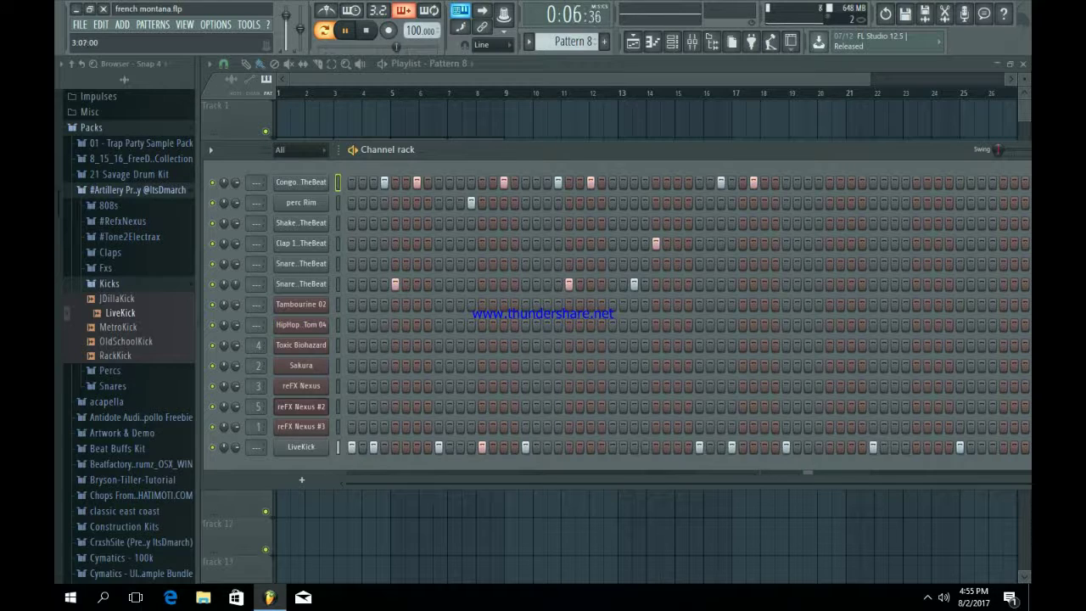
right_click(721, 183)
click(733, 183)
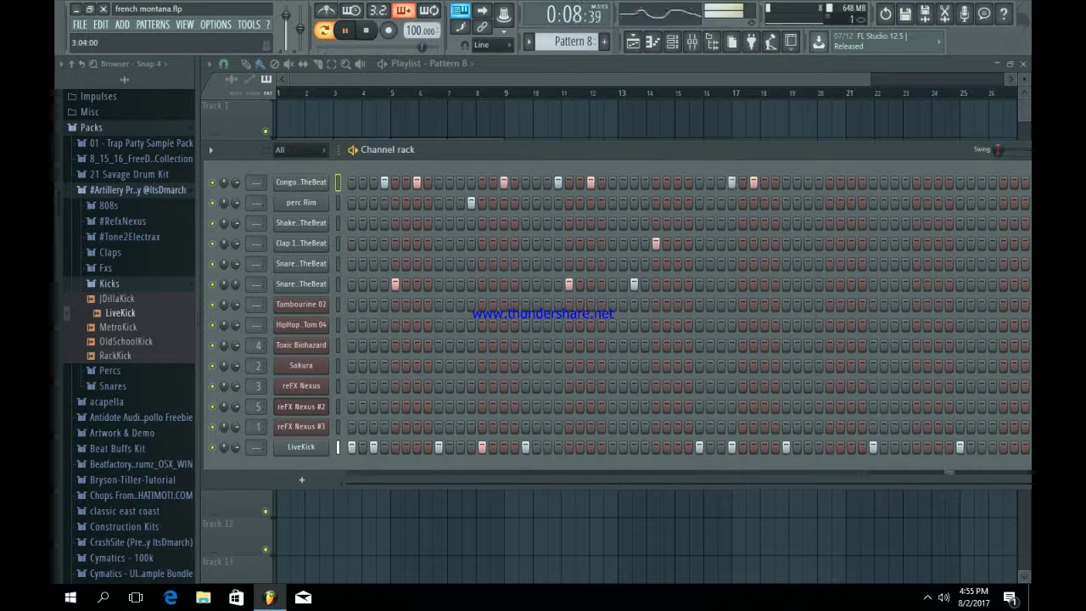
right_click(732, 182)
key(space)
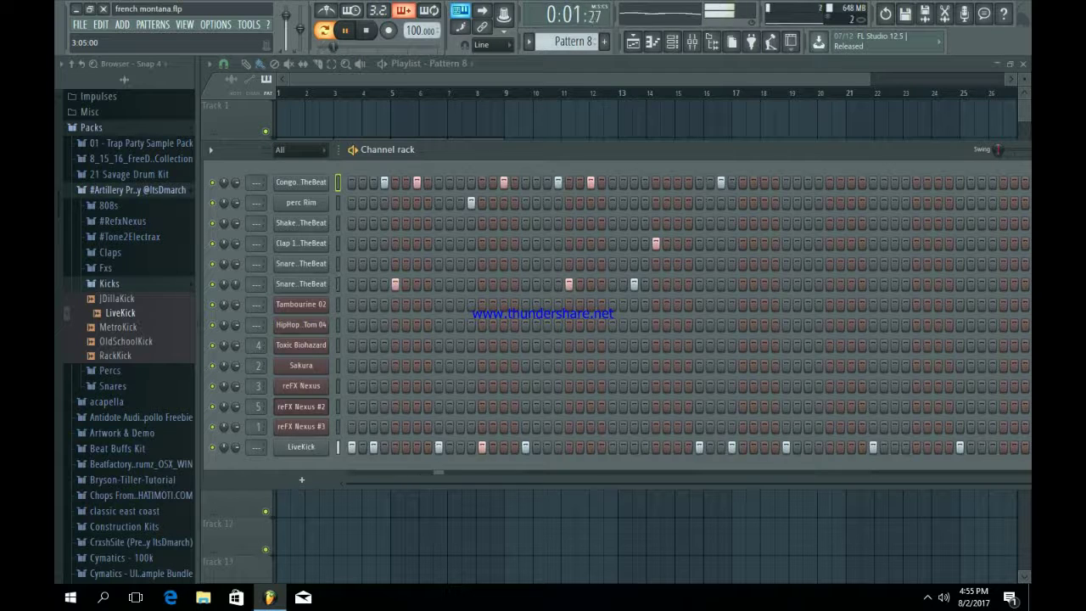
- Try a perc Rim hit on step 40 of Pattern 8 during playback
drag(645, 150, 539, 185)
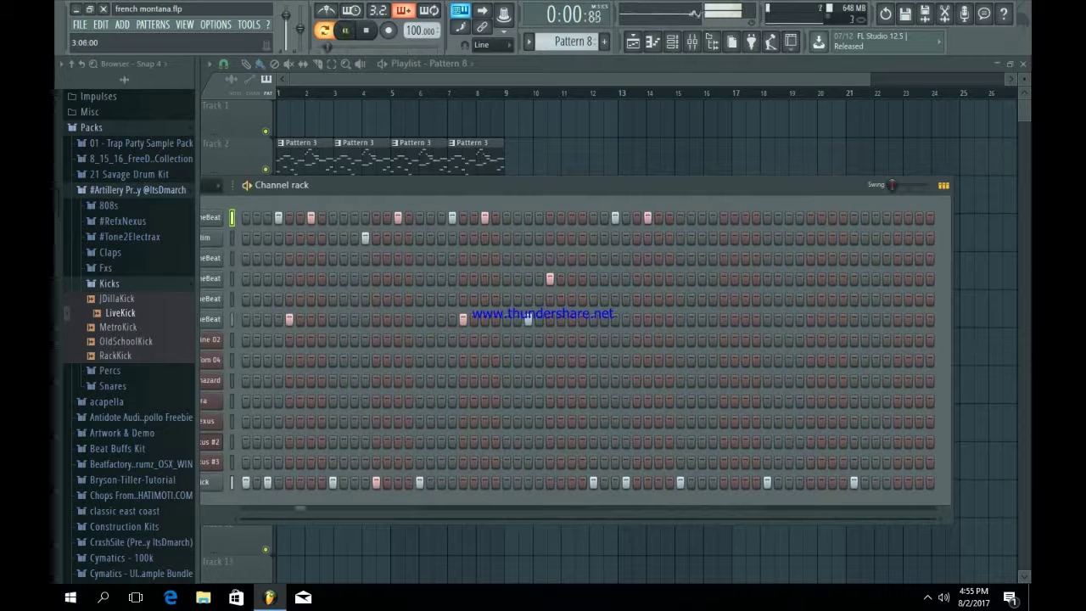
click(670, 238)
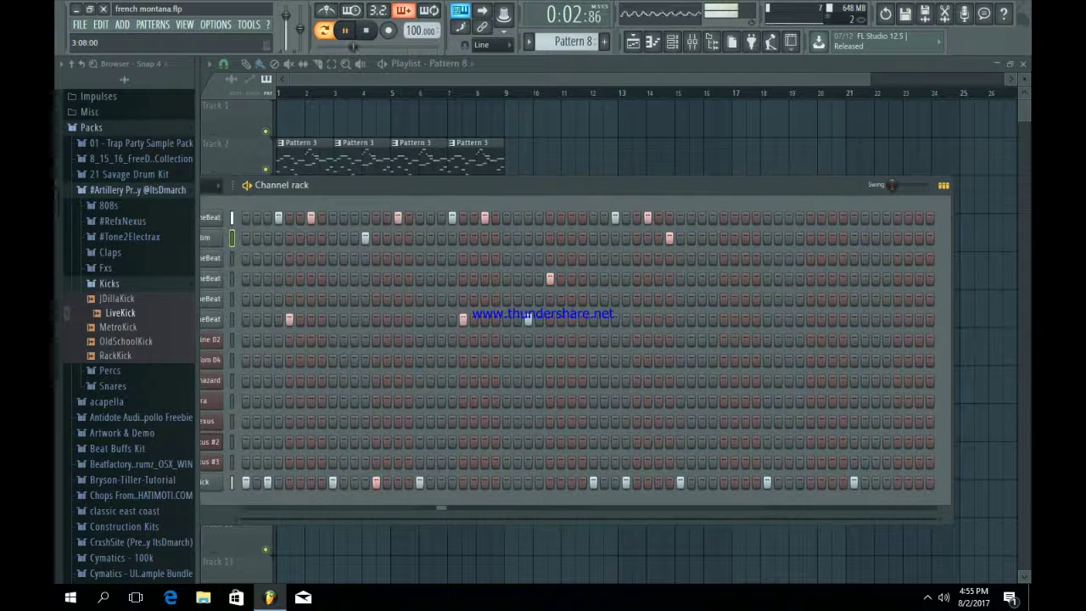
drag(577, 185, 644, 192)
key(space)
key(space)
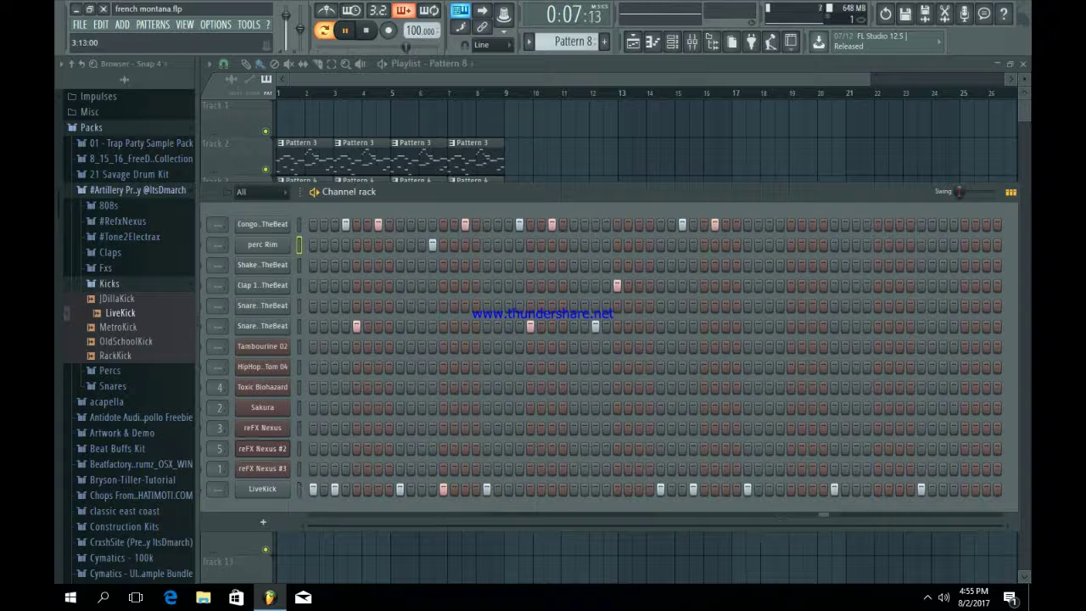
- Extend Pattern 8 with Clap hits on steps 43 and 45, Congo hits on 52 and 55, and Snare 3 hits on 51 and 61
click(769, 286)
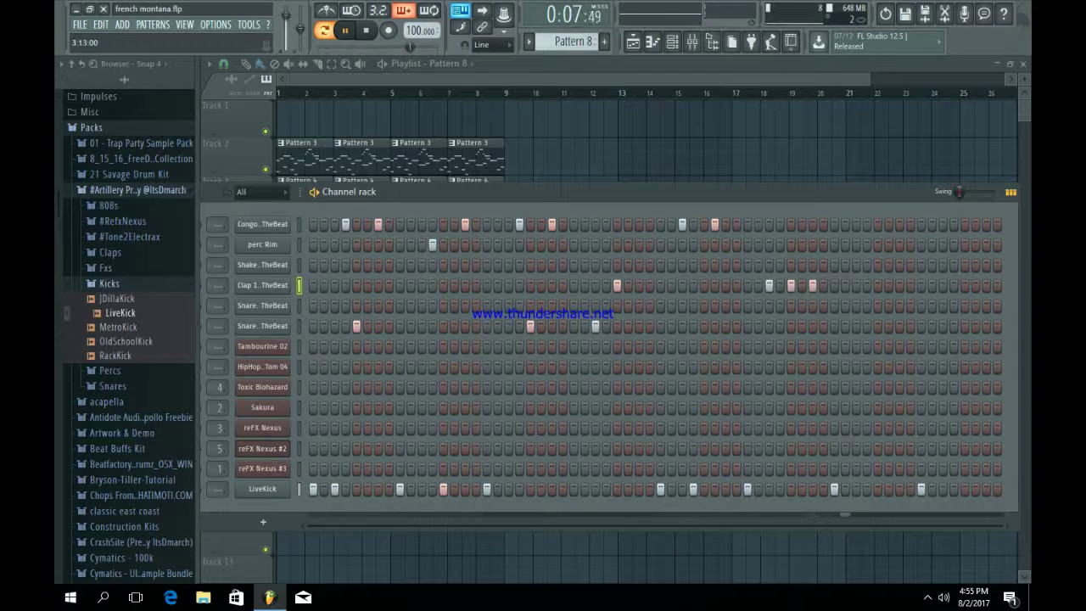
key(space)
right_click(813, 286)
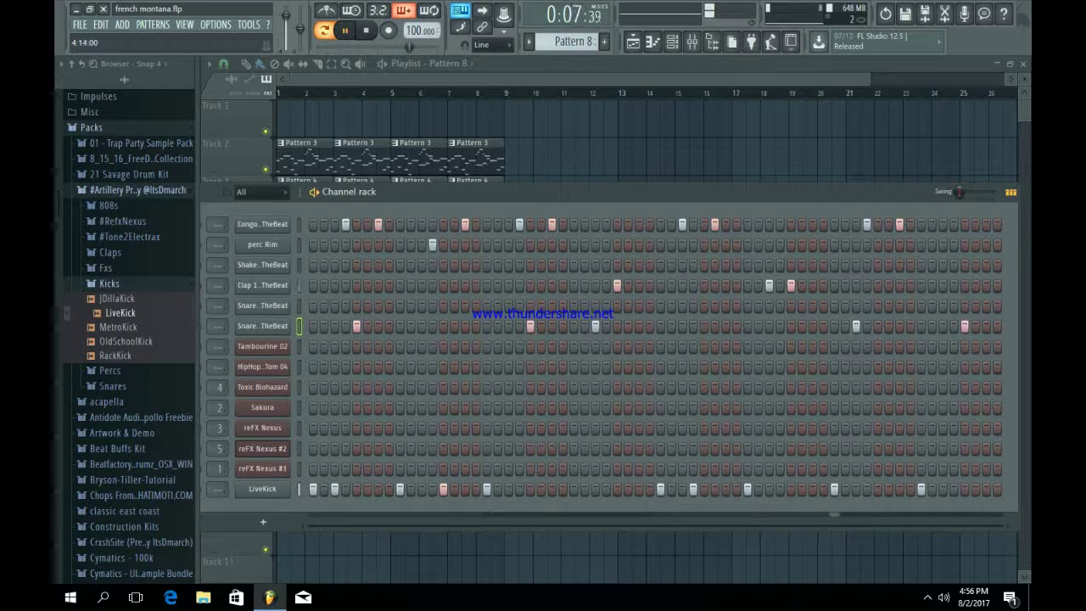
- Program a Shaker rhythm across Pattern 8 from step 1 to step 63, beginning with hits on steps 1, 3, 9 and 11
click(965, 346)
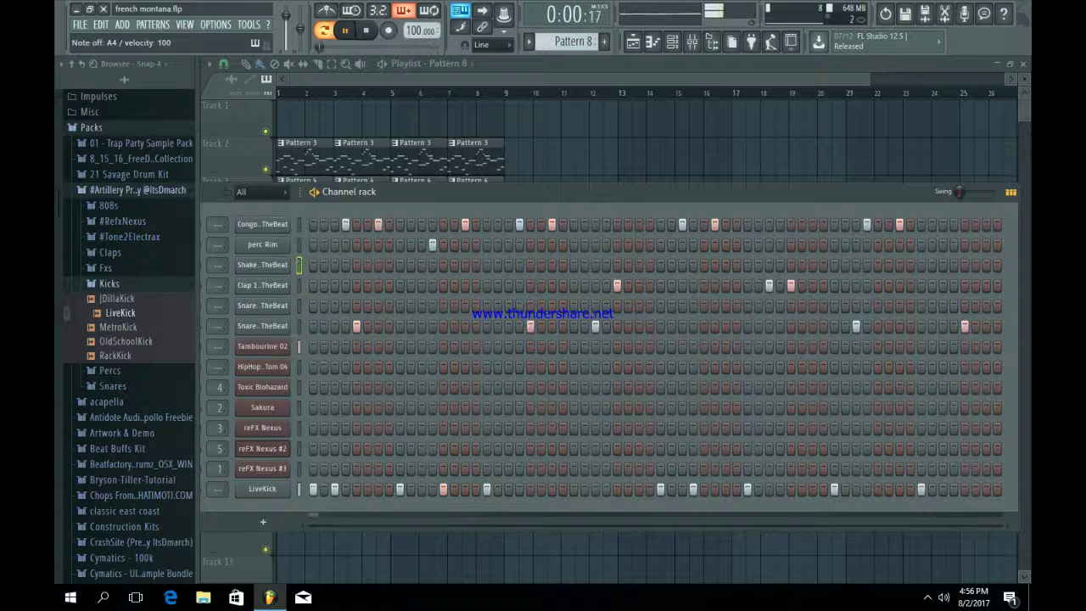
key(space)
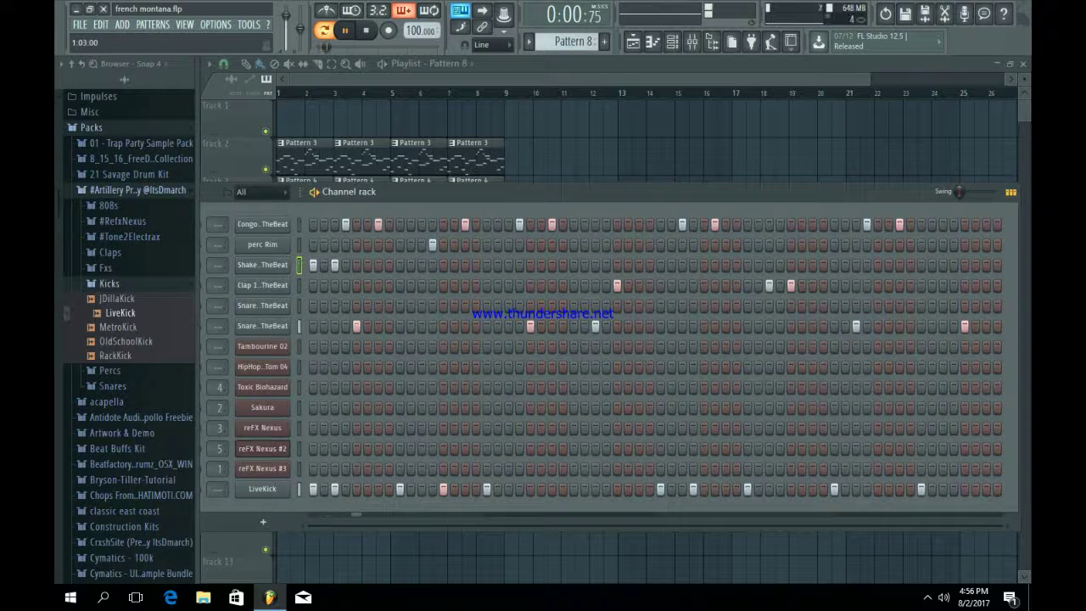
key(space)
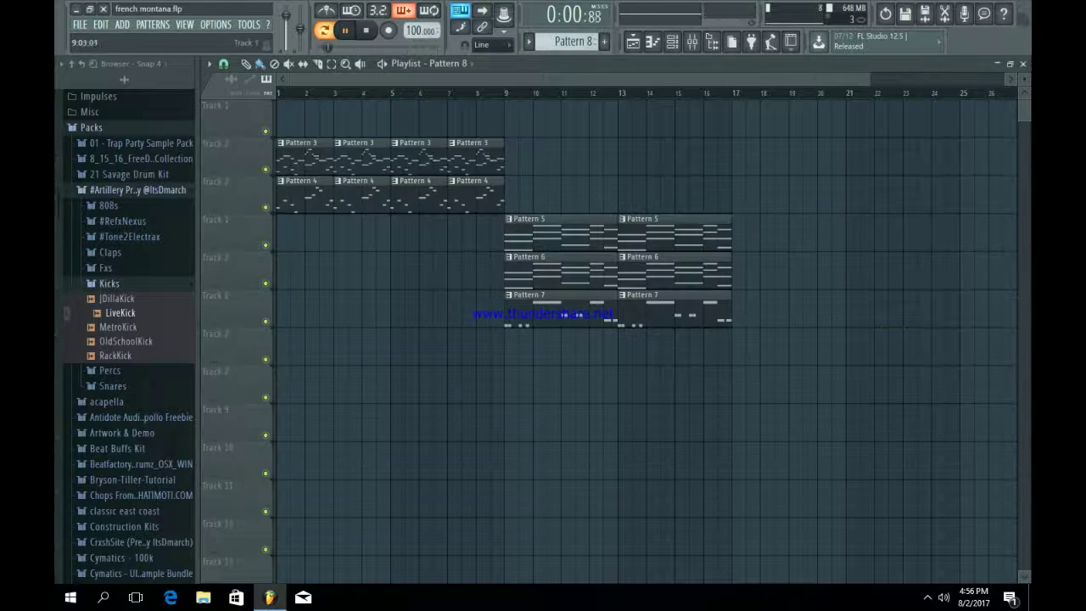
- Place a Pattern 8 clip on playlist Track 1 at bar 9 and duplicate it to bar 13
click(513, 119)
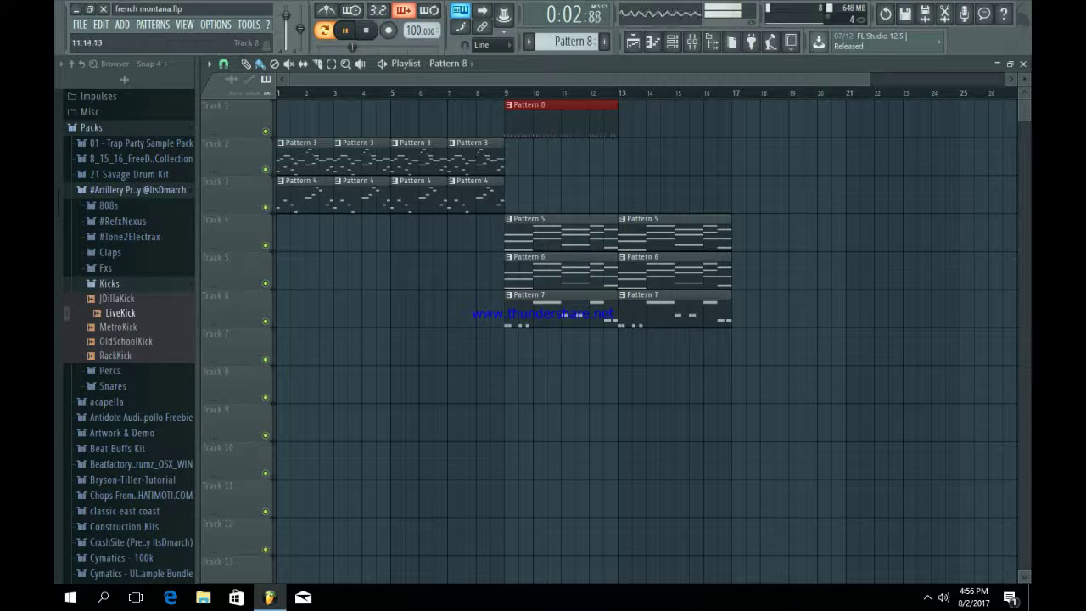
key(ctrl+b)
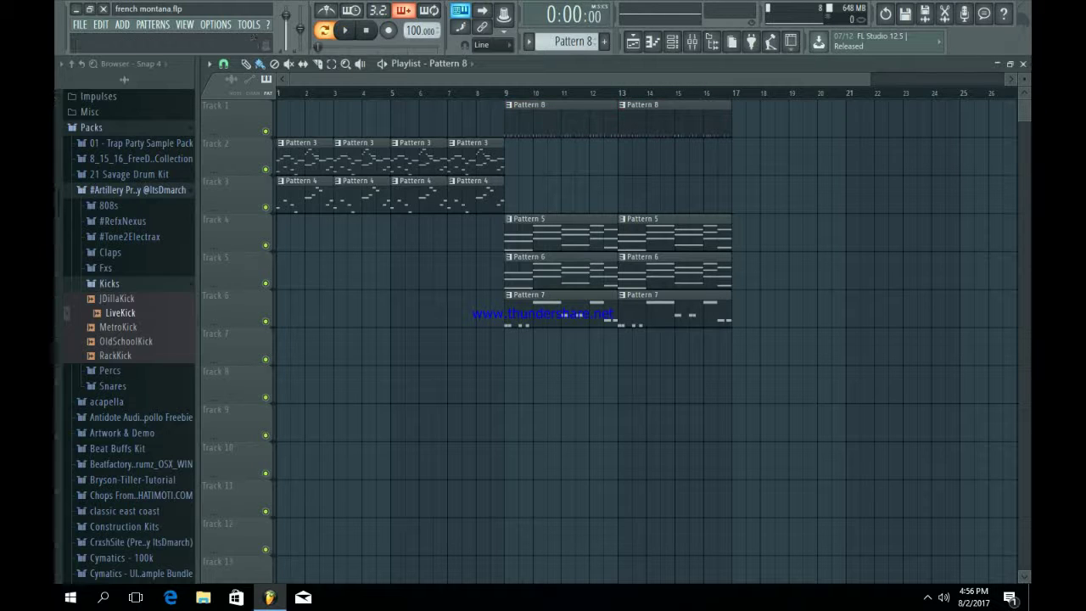
- Program Snare 3 hits on steps 7, 11, 14, 15 and 16 of Pattern 9 and open them in the piano roll
click(672, 41)
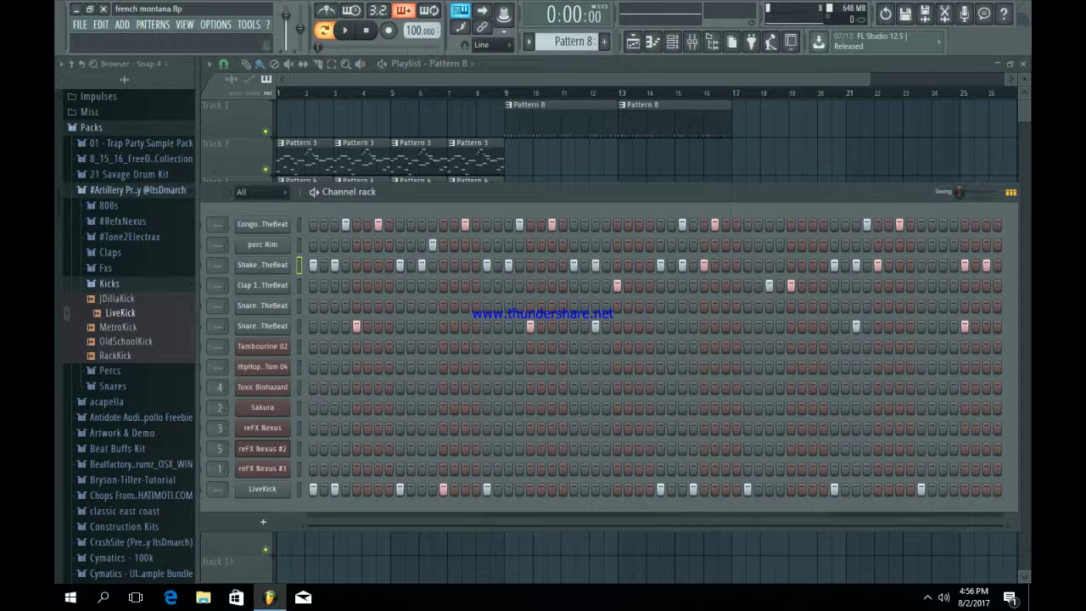
click(604, 42)
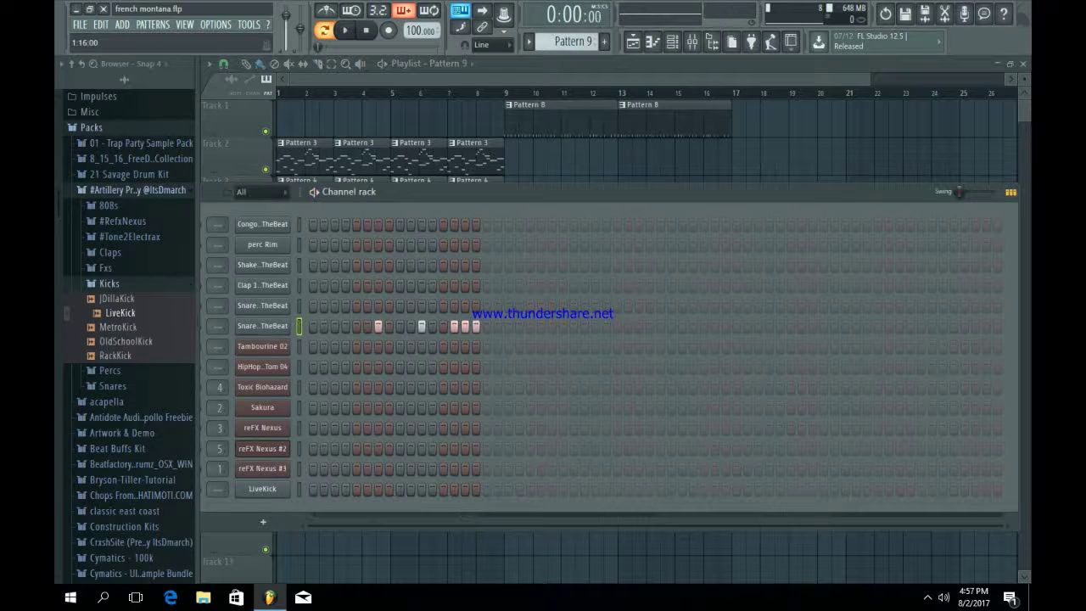
key(space)
right_click(285, 326)
click(322, 326)
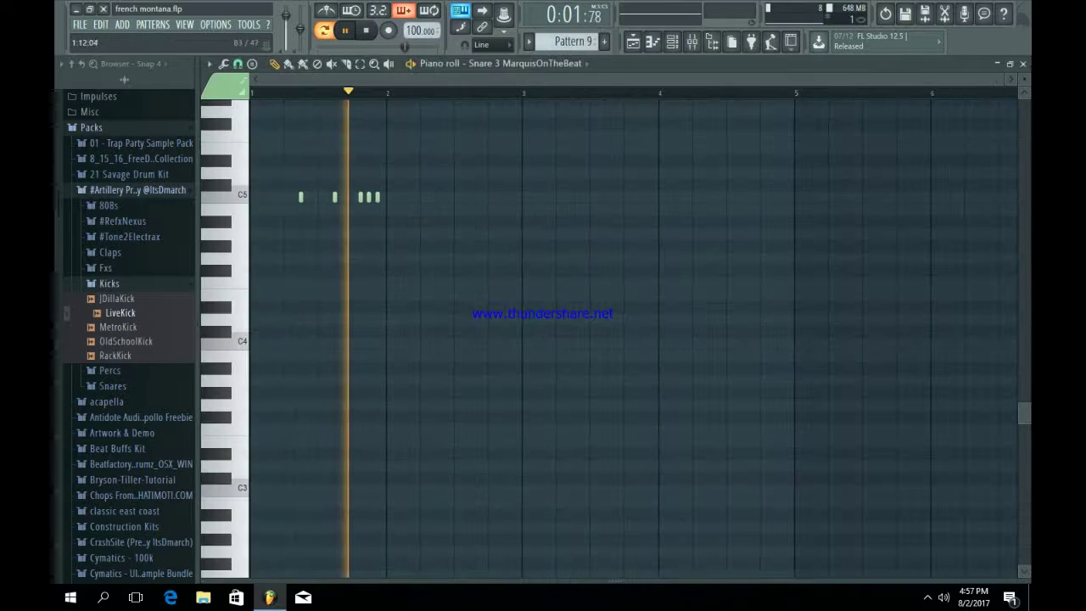
- Try extra Snare 3 notes on B4 and G4 between the first two C5 hits of Pattern 9
key(space)
drag(1003, 79, 513, 79)
click(461, 209)
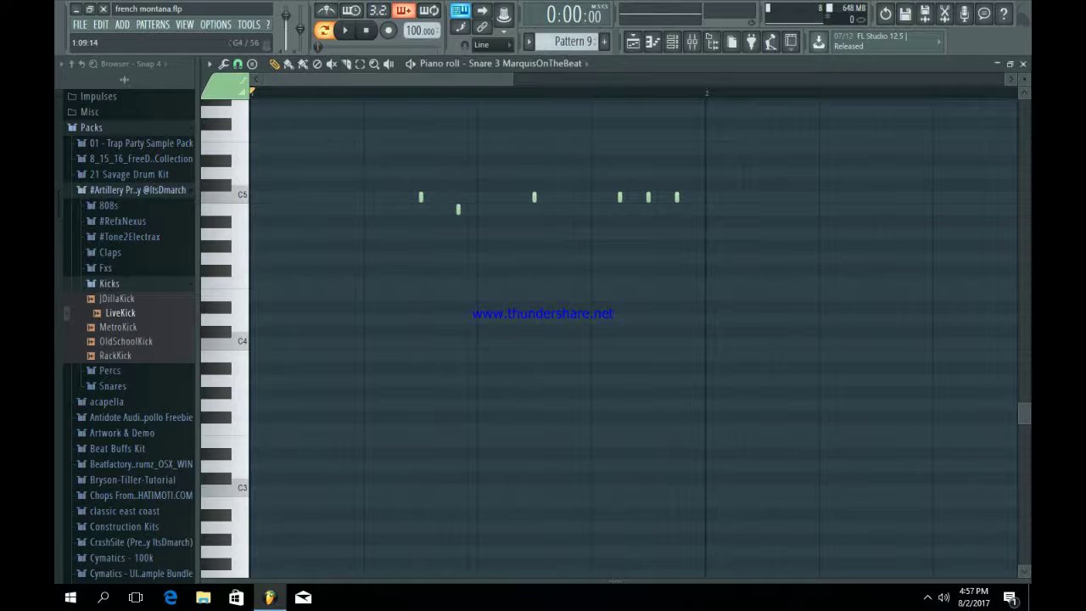
key(space)
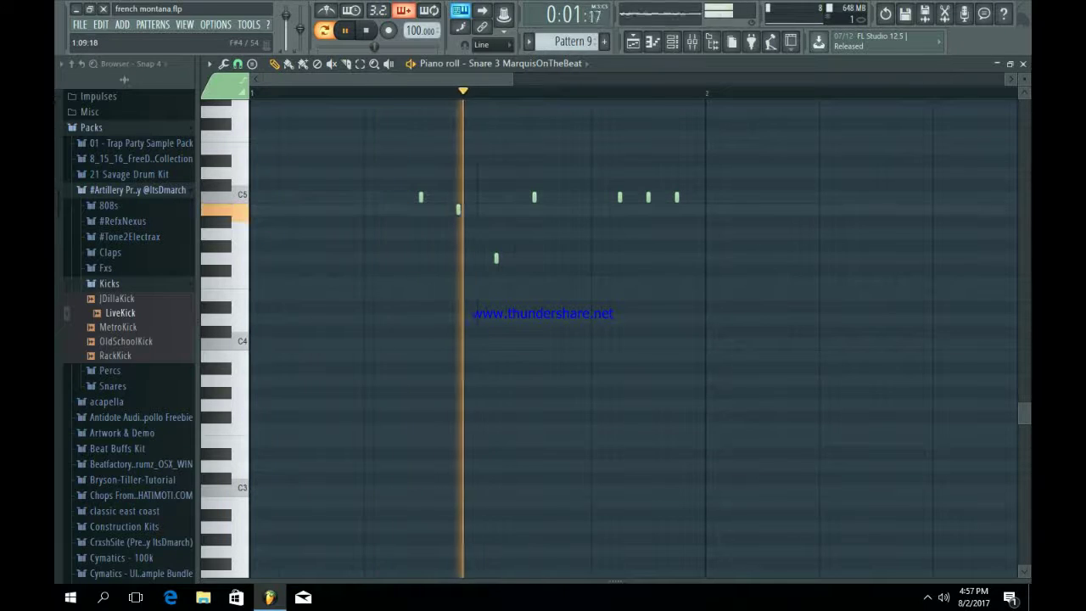
right_click(497, 257)
key(space)
right_click(459, 209)
- Add a C5 Snare 3 note at step 9 of Pattern 9, midway between the first two hits
key(space)
click(479, 196)
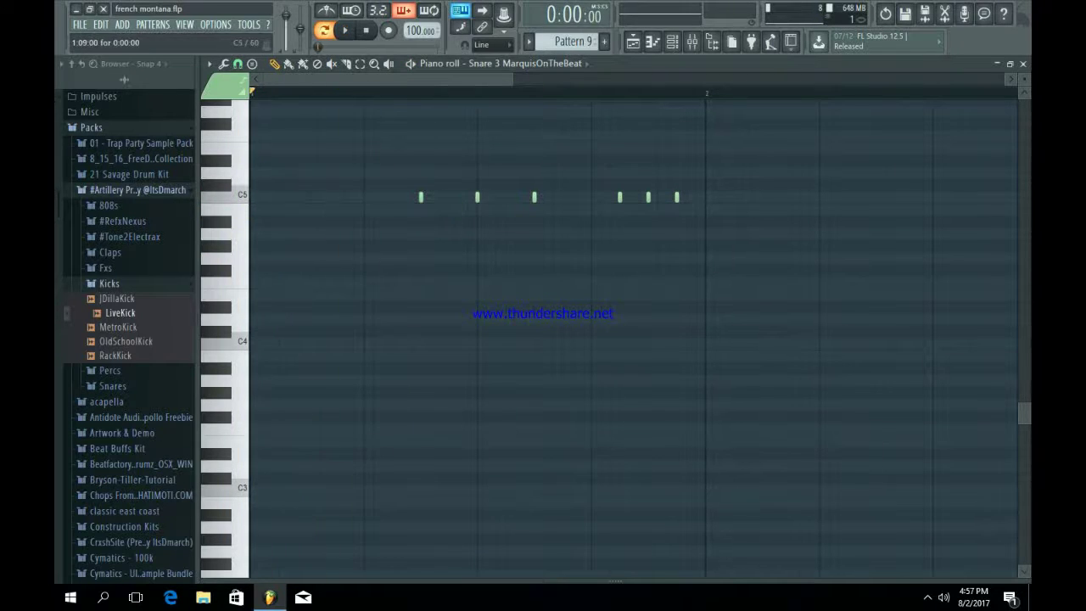
- Audition Pattern 9 and remove the C5 Snare 3 note at step 9
key(space)
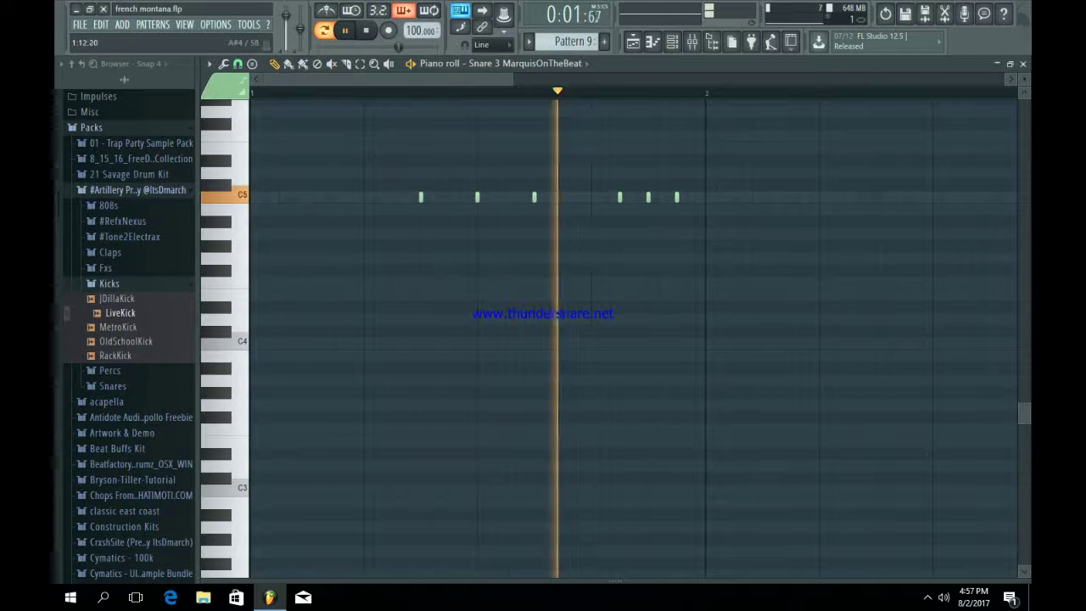
key(space)
key(space)
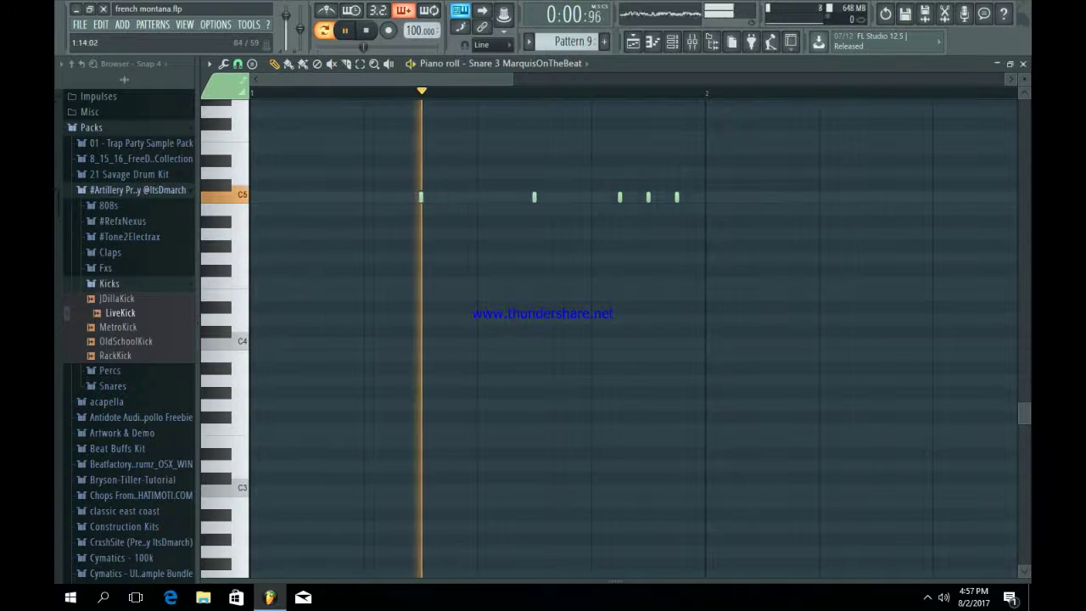
key(space)
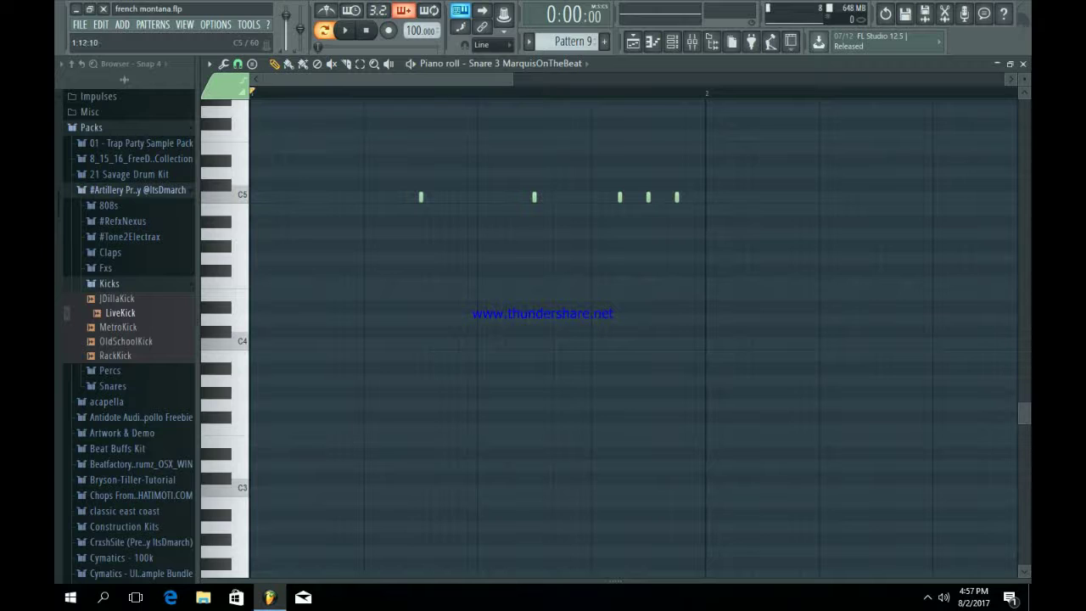
- Try two extra C5 notes just before step 14 of Pattern 9, then clear all Snare 3 hits after step 11
key(space)
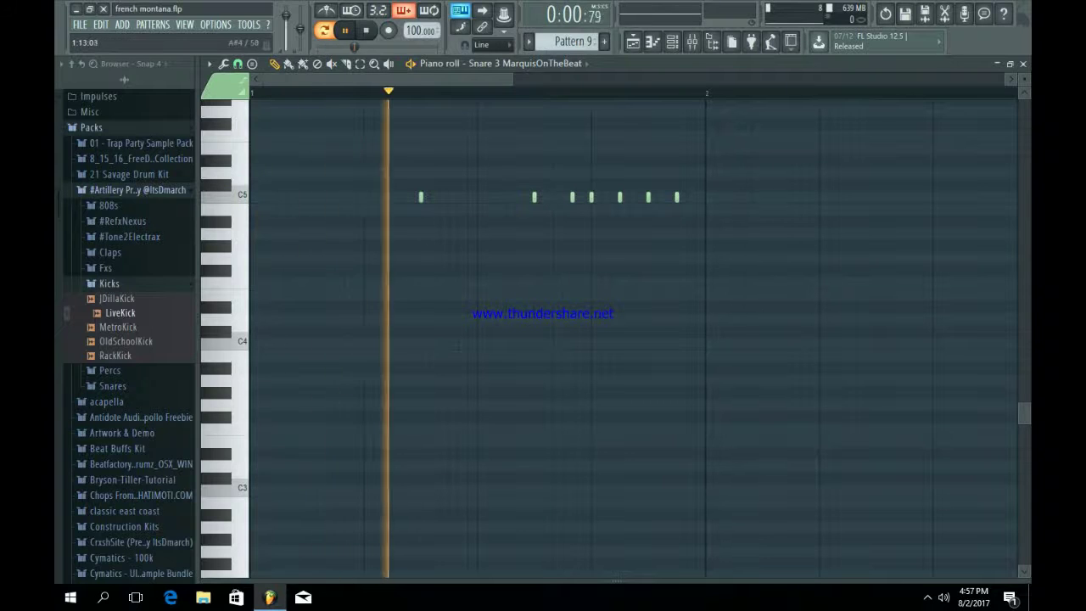
key(space)
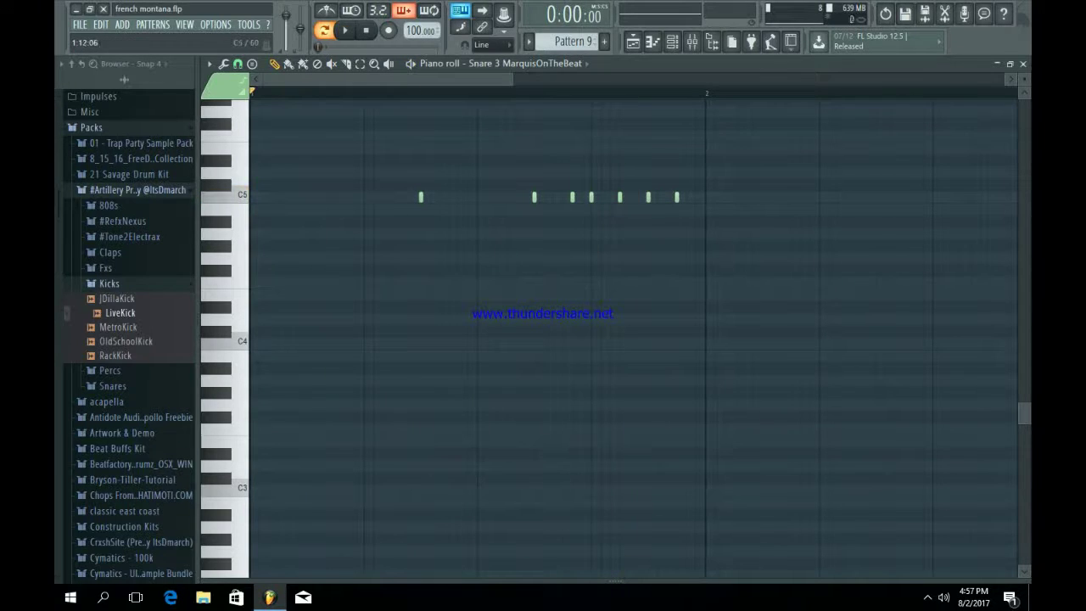
key(space)
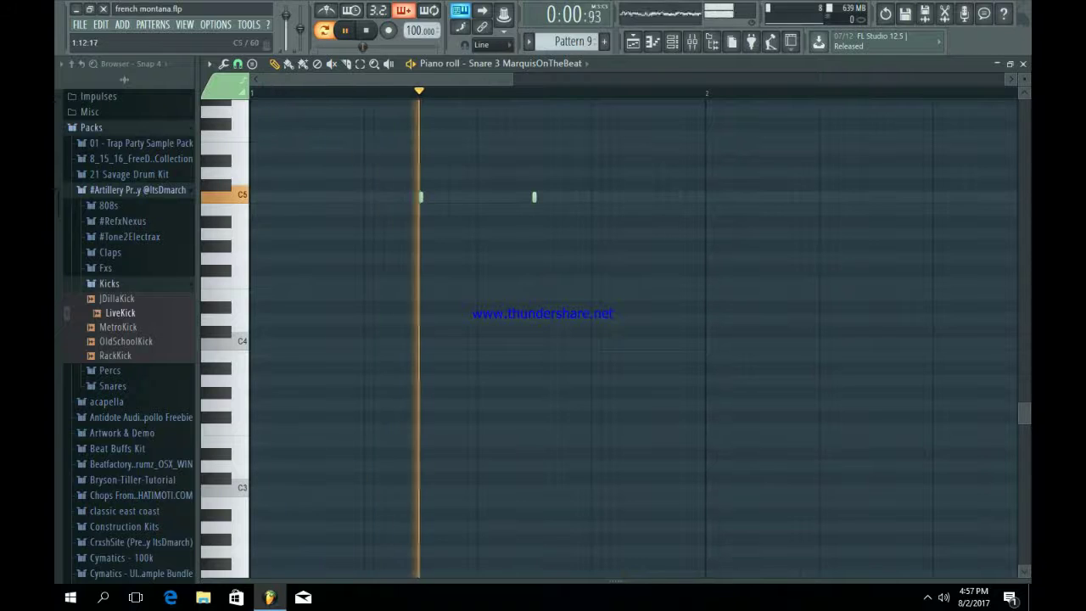
- Add C5 Snare 3 notes at steps 13 and 14 and at 1:15:16, and audition the pattern
right_click(582, 197)
click(592, 197)
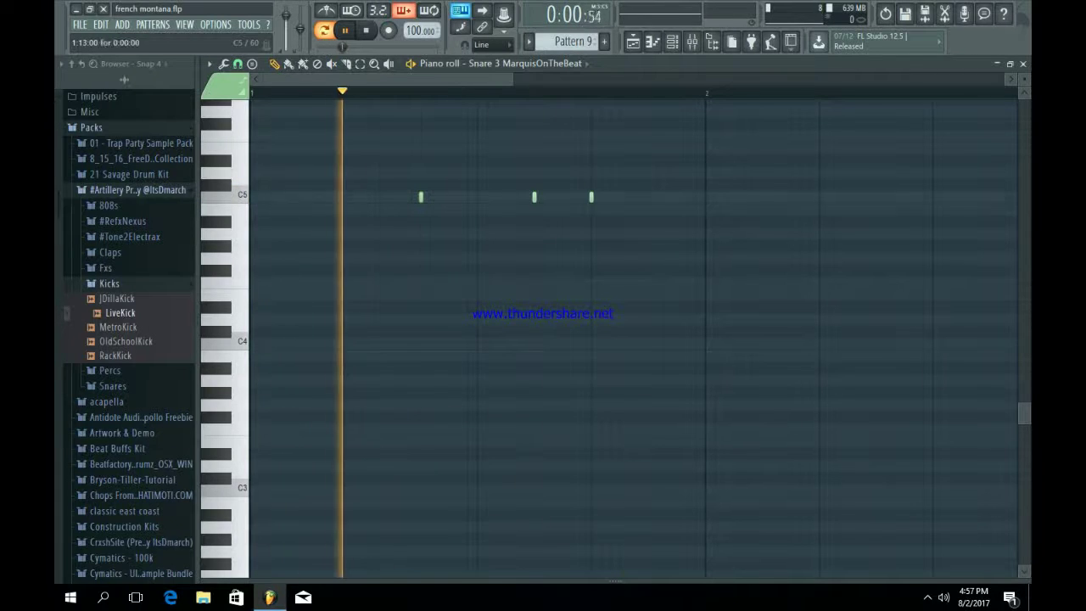
click(621, 197)
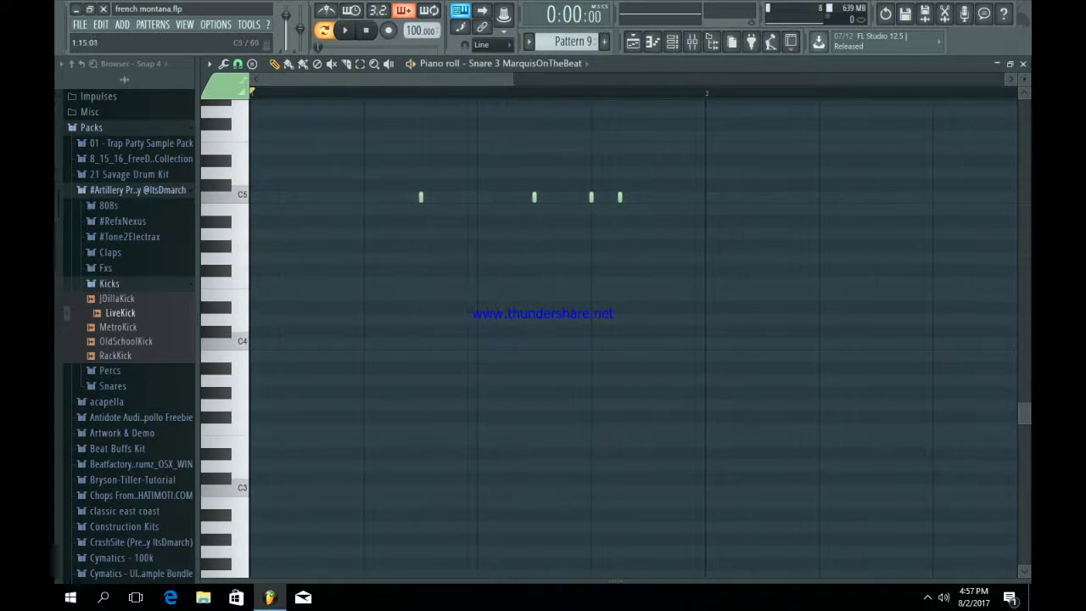
click(658, 197)
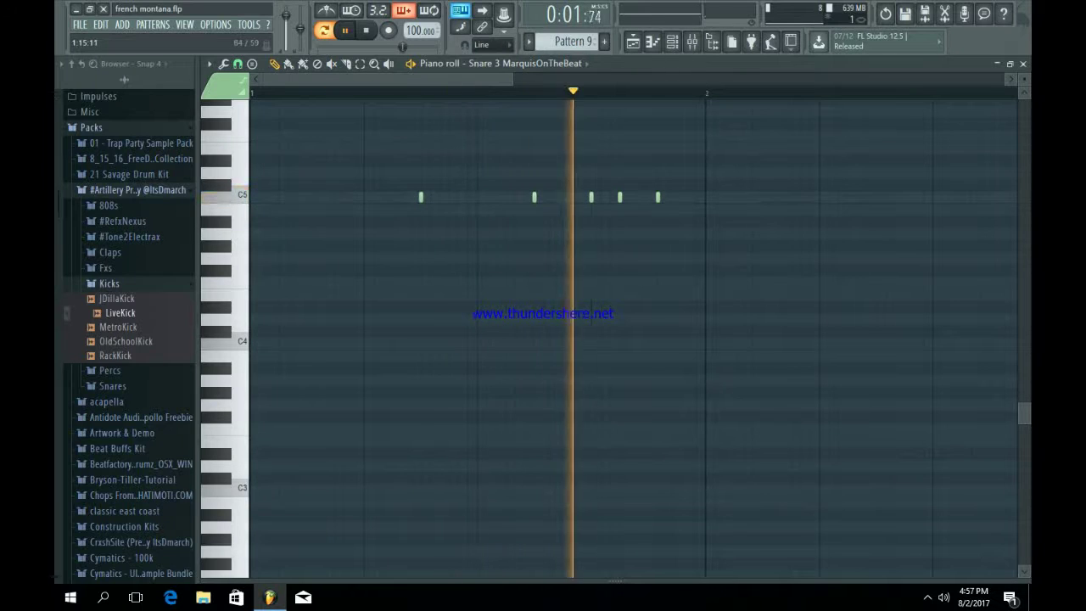
key(space)
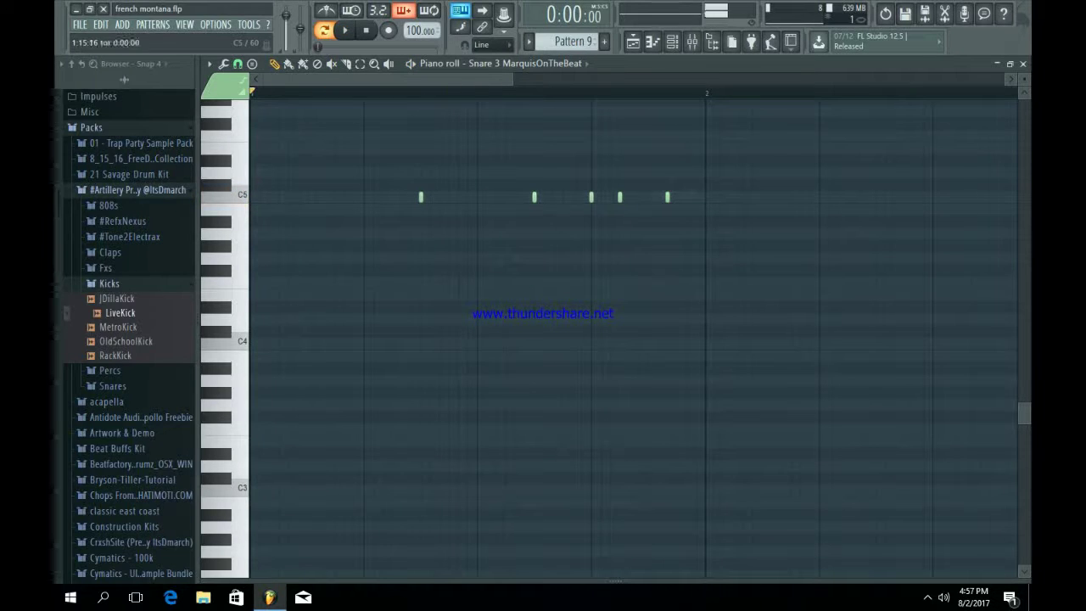
key(space)
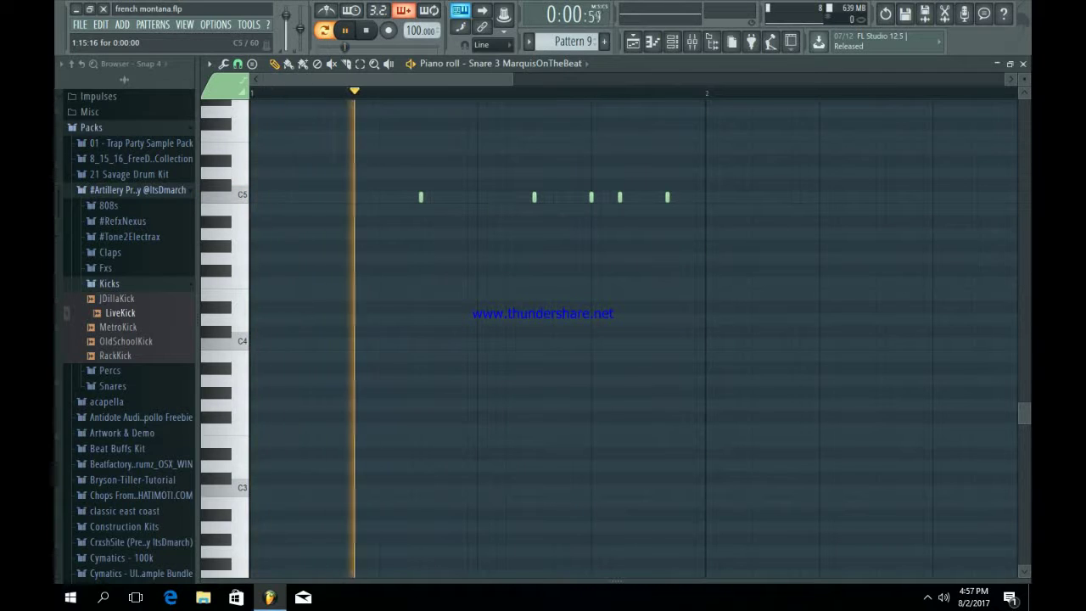
- Lengthen the last C5 note, add an equally long A#4 note at 1:16:08 and chop it into three hits
drag(669, 197, 680, 197)
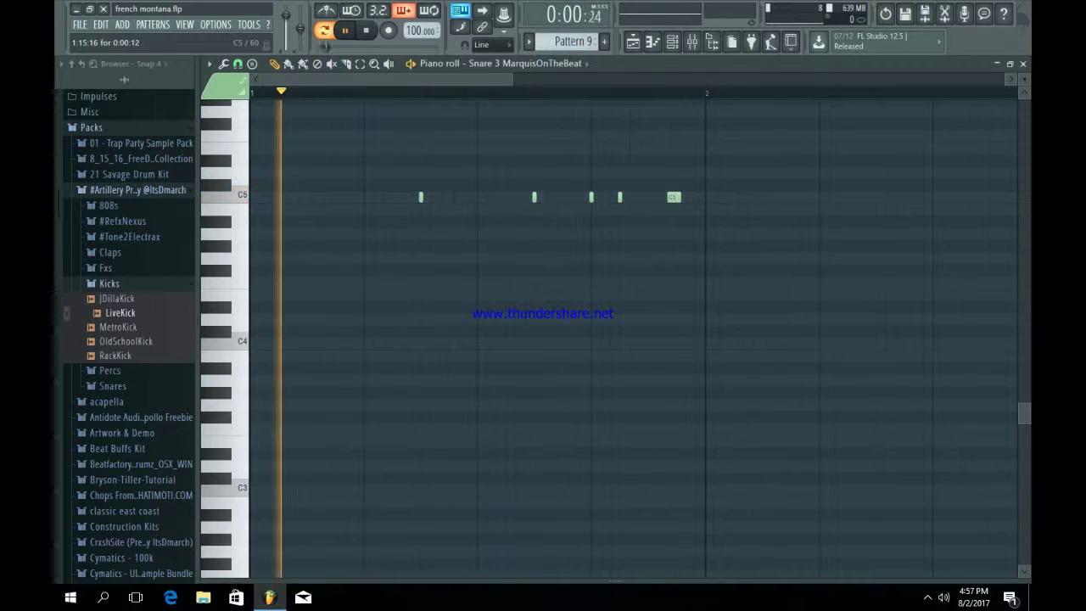
click(692, 233)
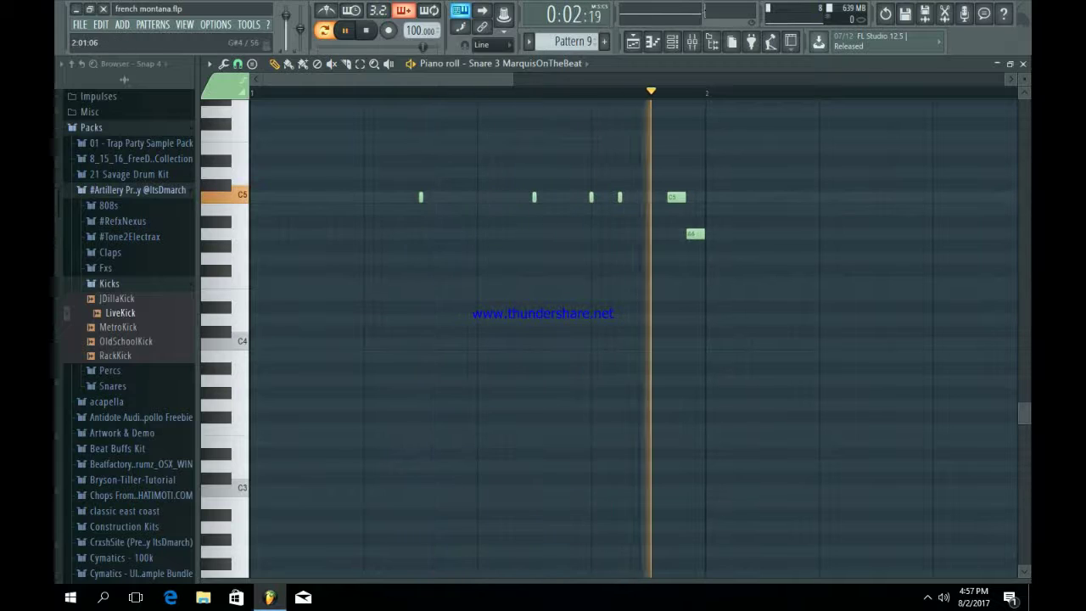
drag(694, 234, 693, 221)
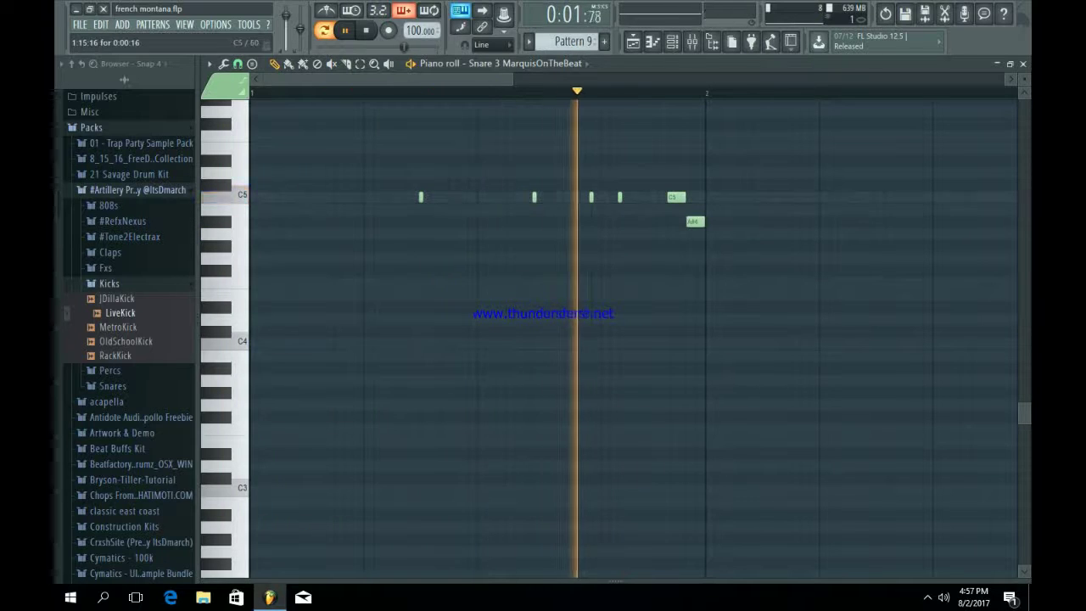
ctrl+click(695, 221)
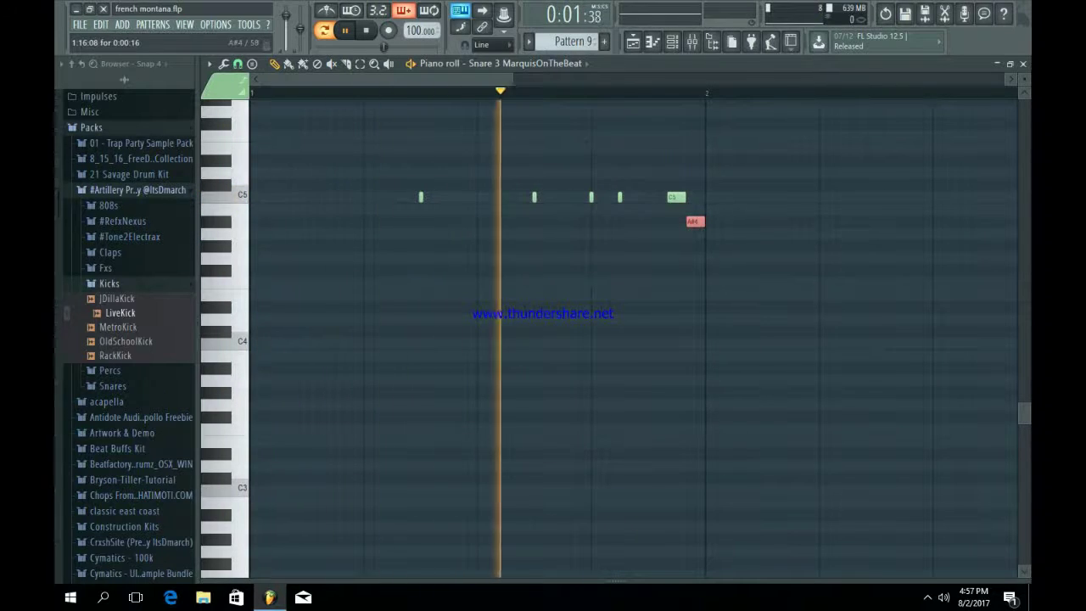
key(ctrl+u)
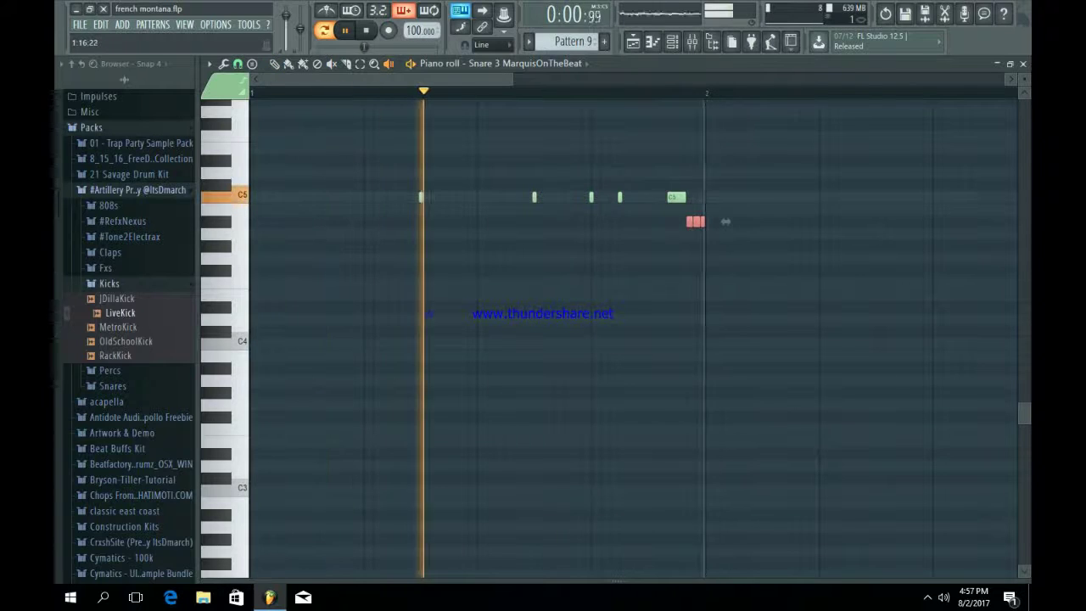
- Replace the long C5 note before the A#4 roll with a short C#5 note at step 16
key(b)
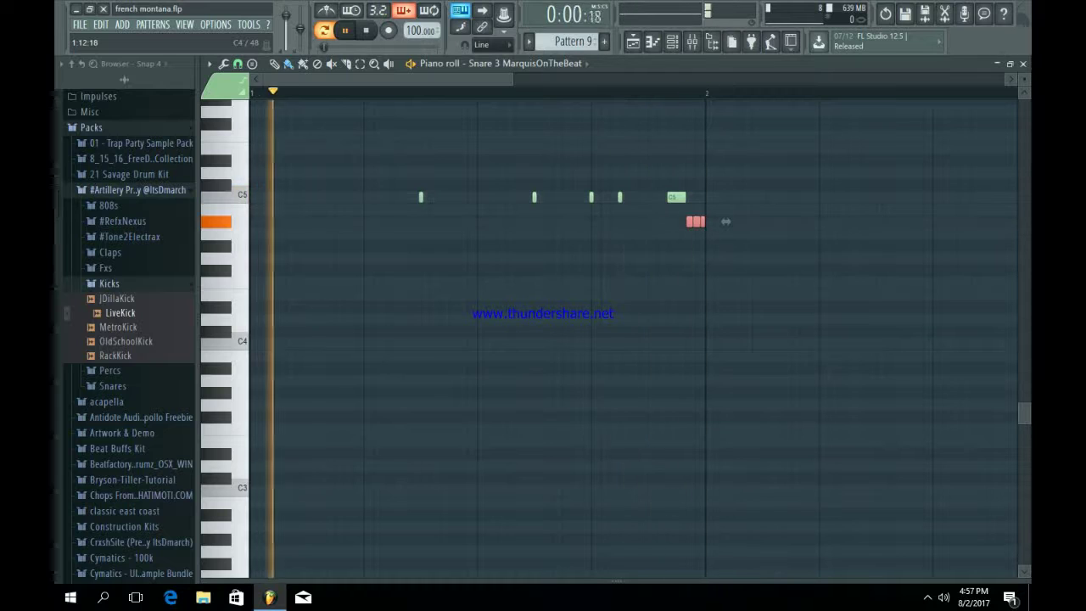
right_click(676, 198)
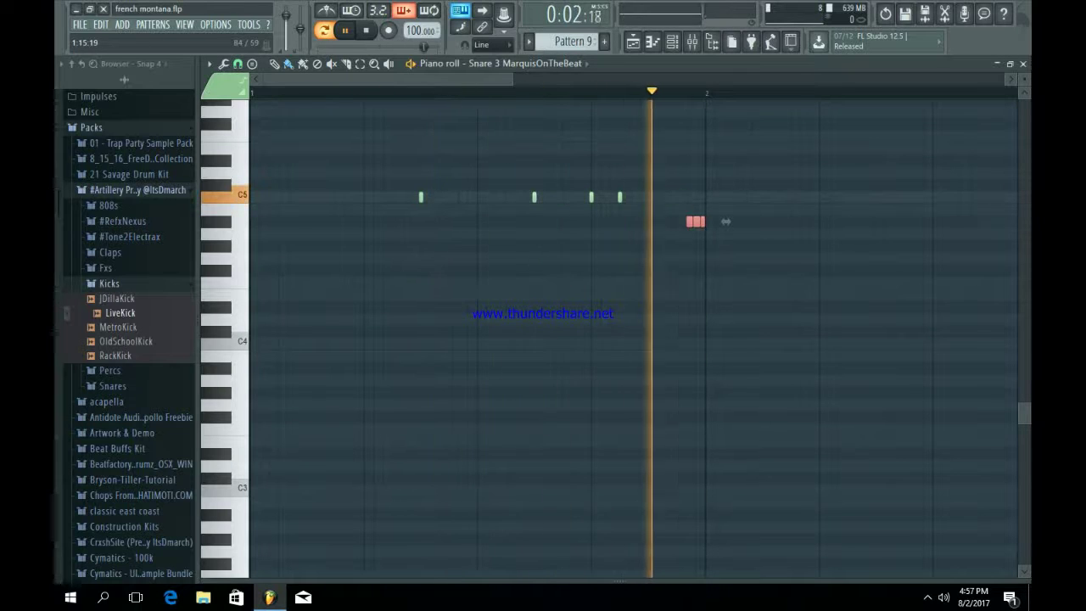
click(664, 221)
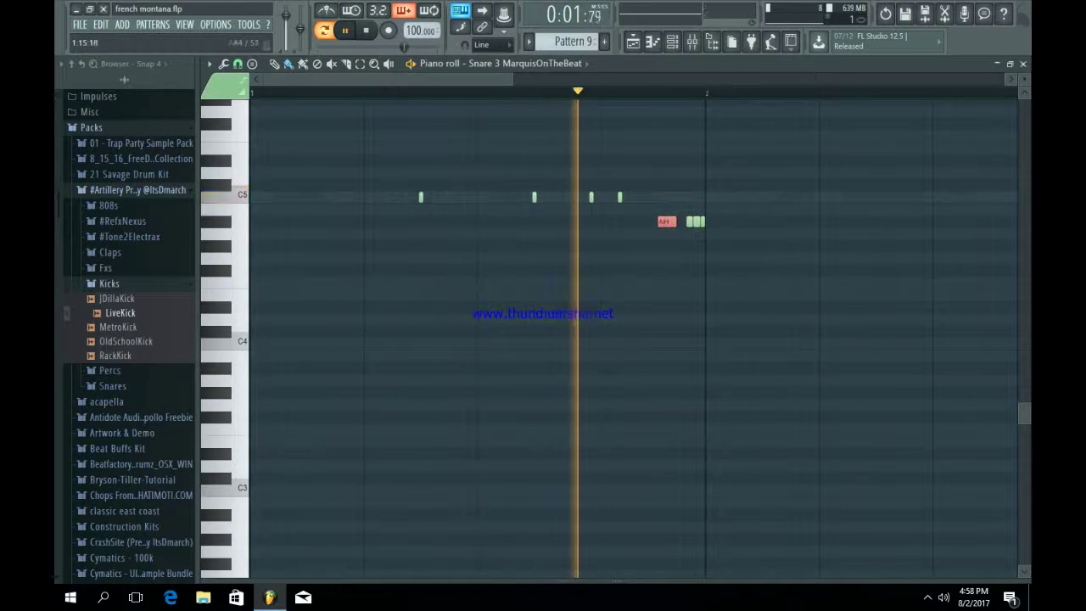
right_click(667, 222)
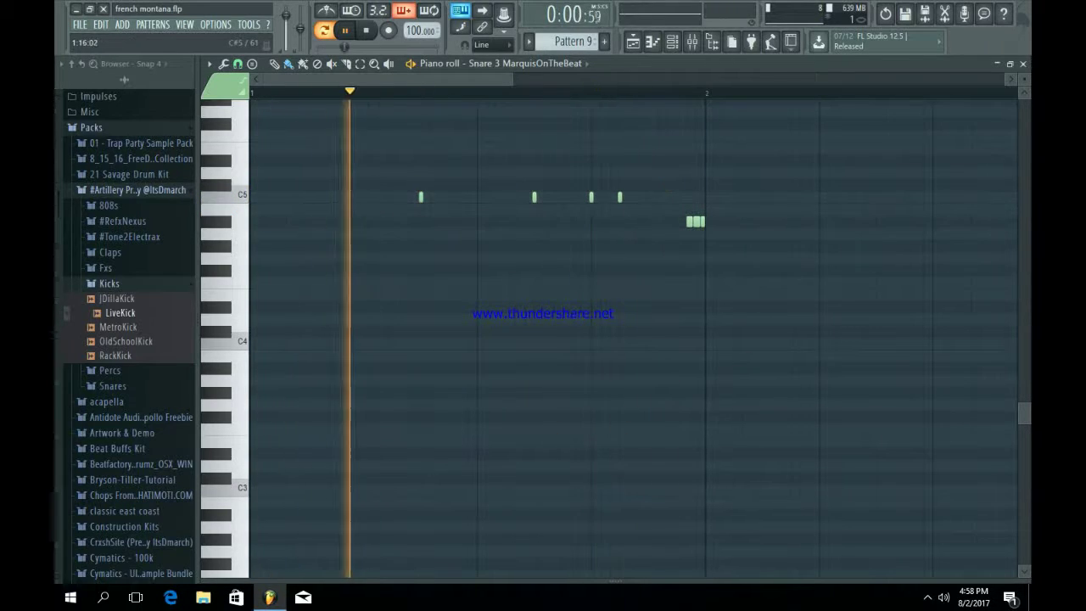
click(679, 185)
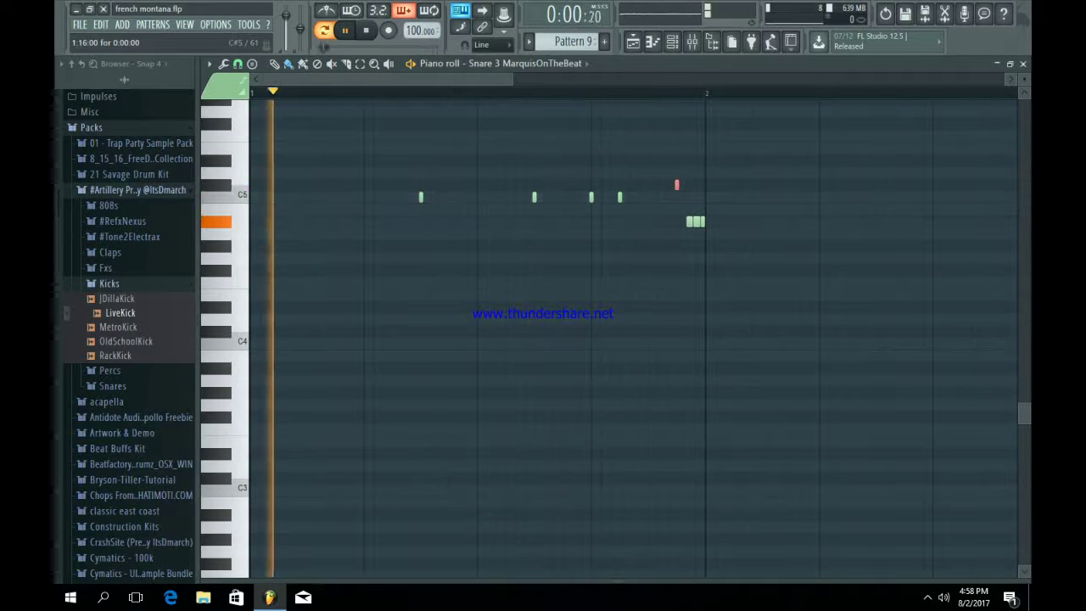
- Delete all four Pattern 4 clips from Track 3 of the playlist
key(F5)
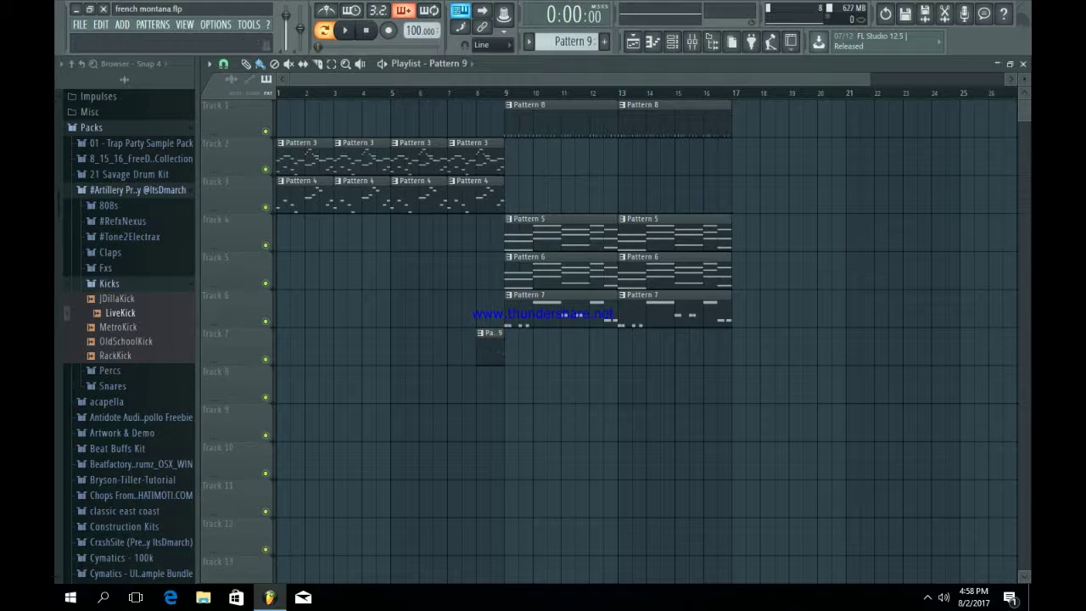
key(F6)
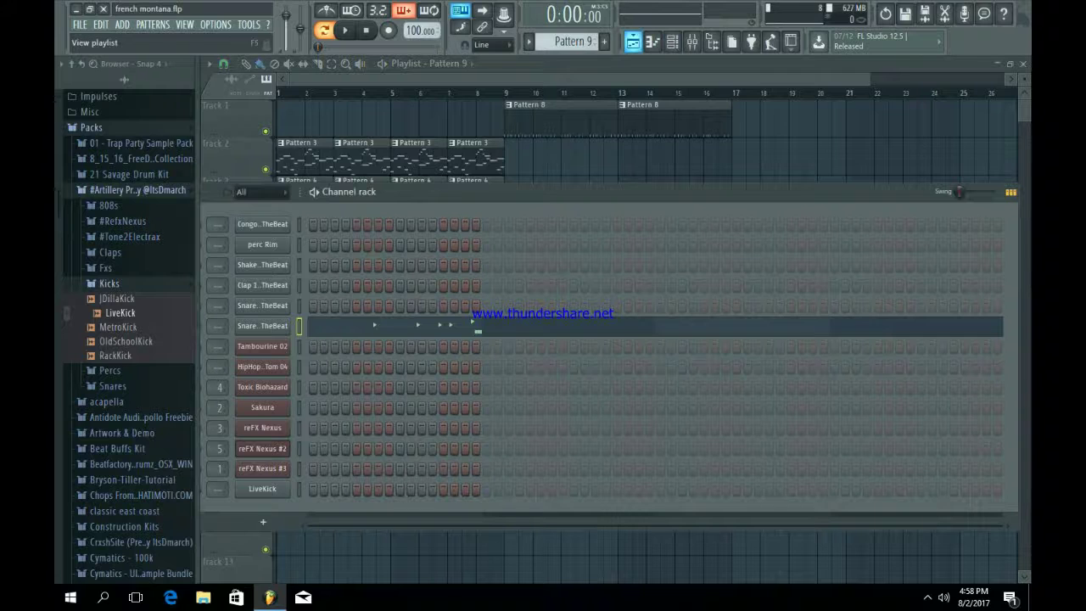
key(F6)
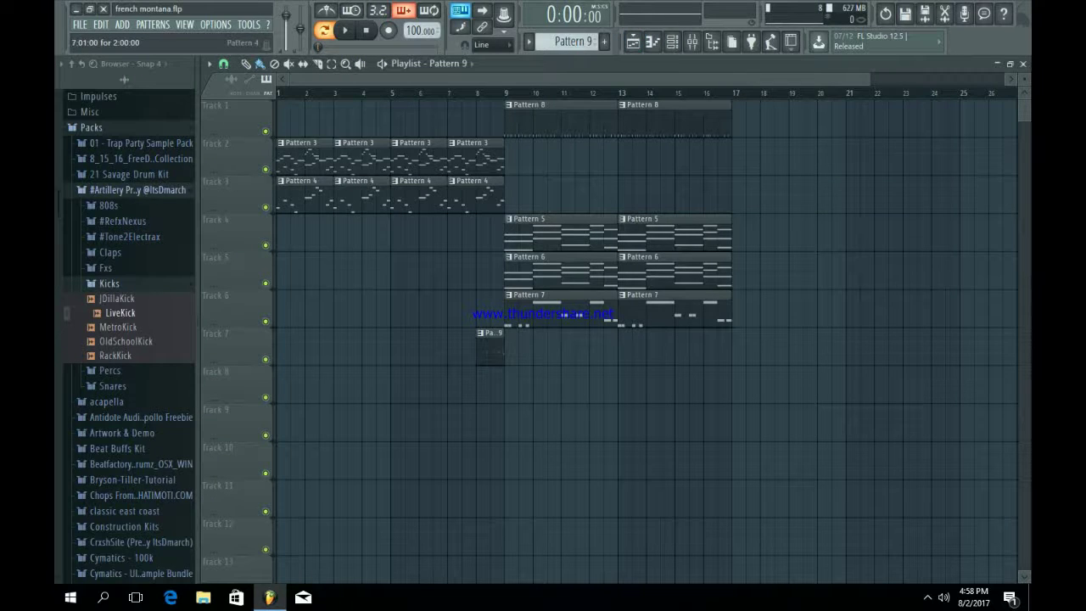
right_click(475, 196)
right_click(421, 196)
right_click(365, 196)
right_click(323, 196)
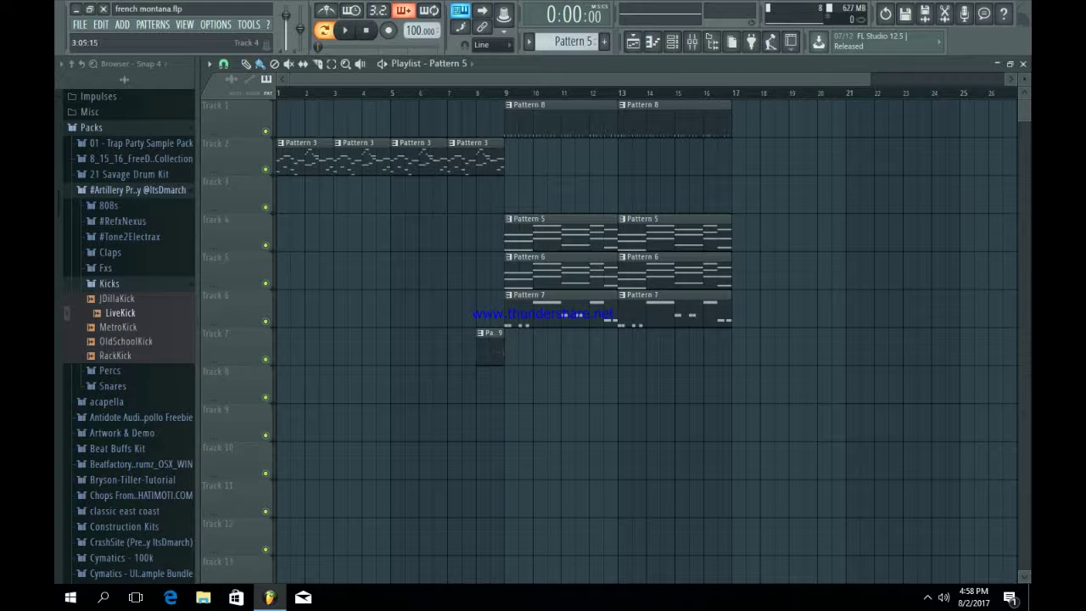
- Place Pattern 5 on Track 3 and Pattern 8 on Track 1 at bar 5, with Pattern 3 on Track 2 at bars 5 and 7
click(342, 233)
right_click(381, 234)
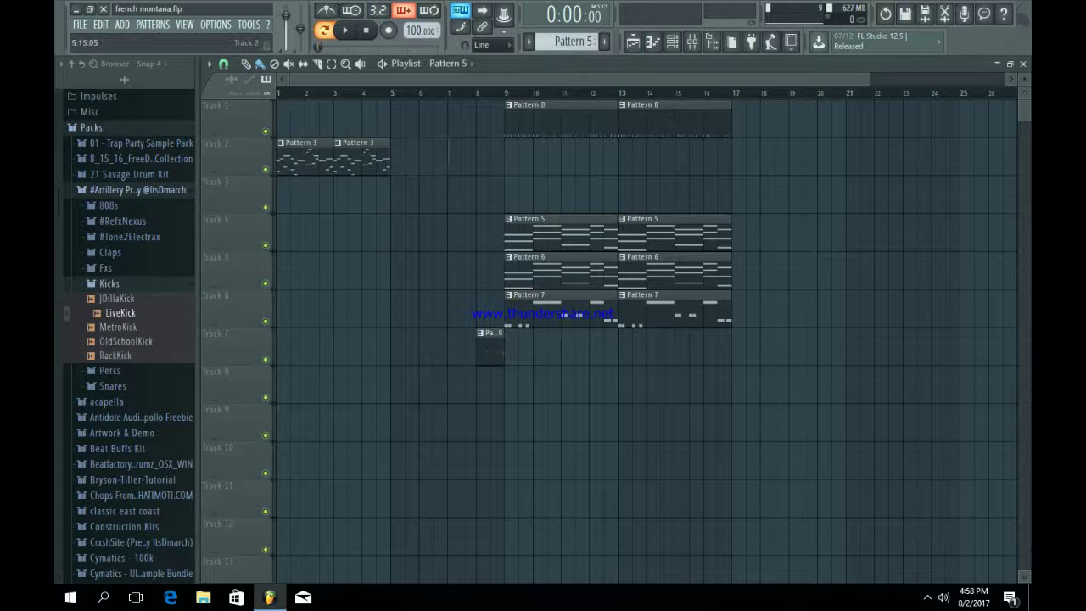
click(406, 195)
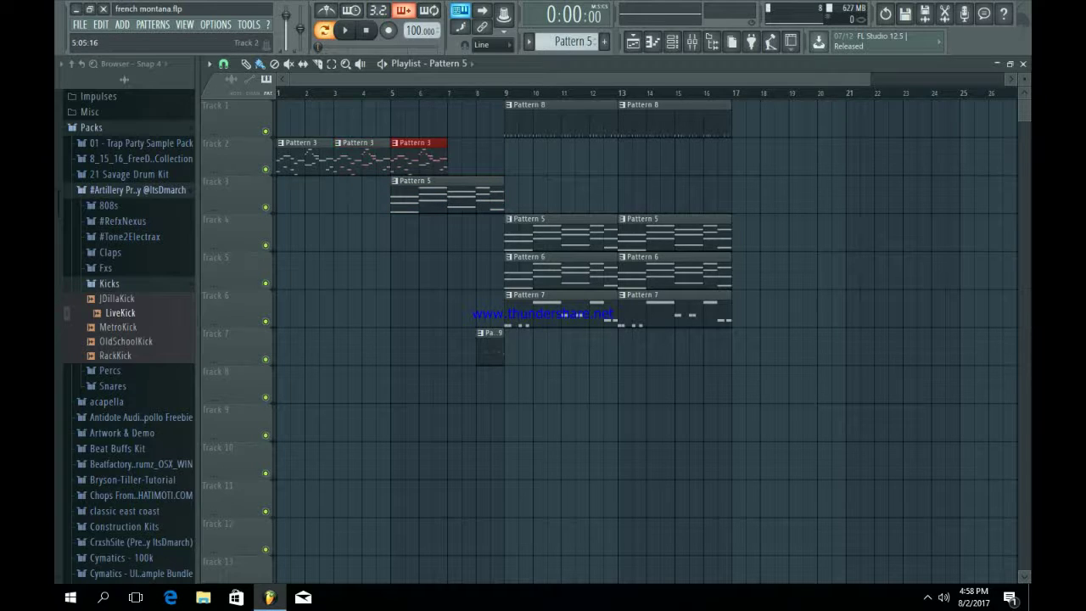
key(ctrl+b)
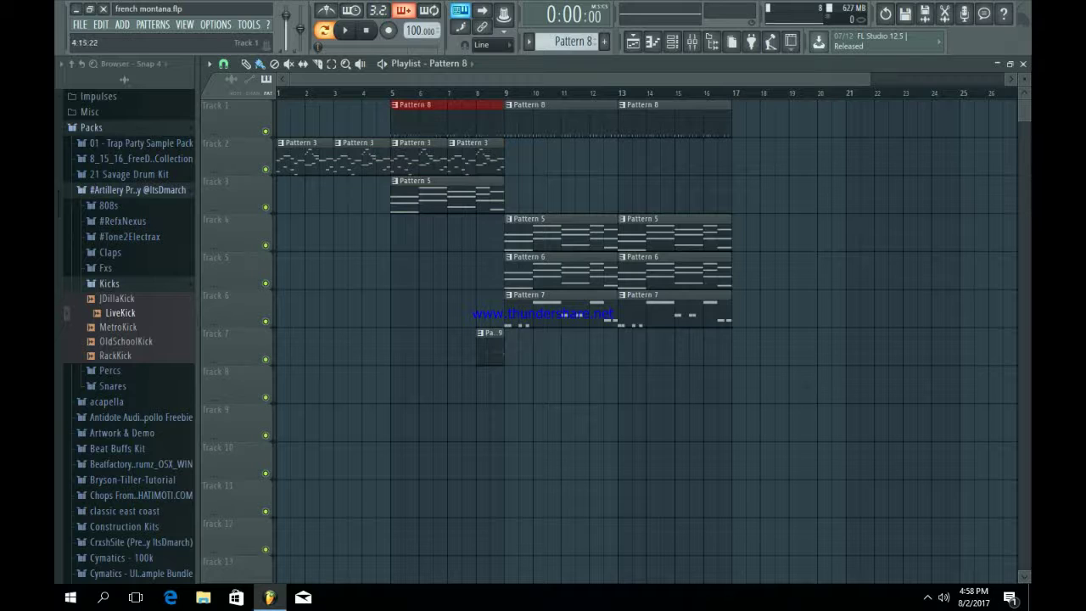
- Duplicate the Track 2 and 3 clips of bars 5–8 to bar 9, and the Track 4–6 clips to bar 17
drag(537, 212, 412, 138)
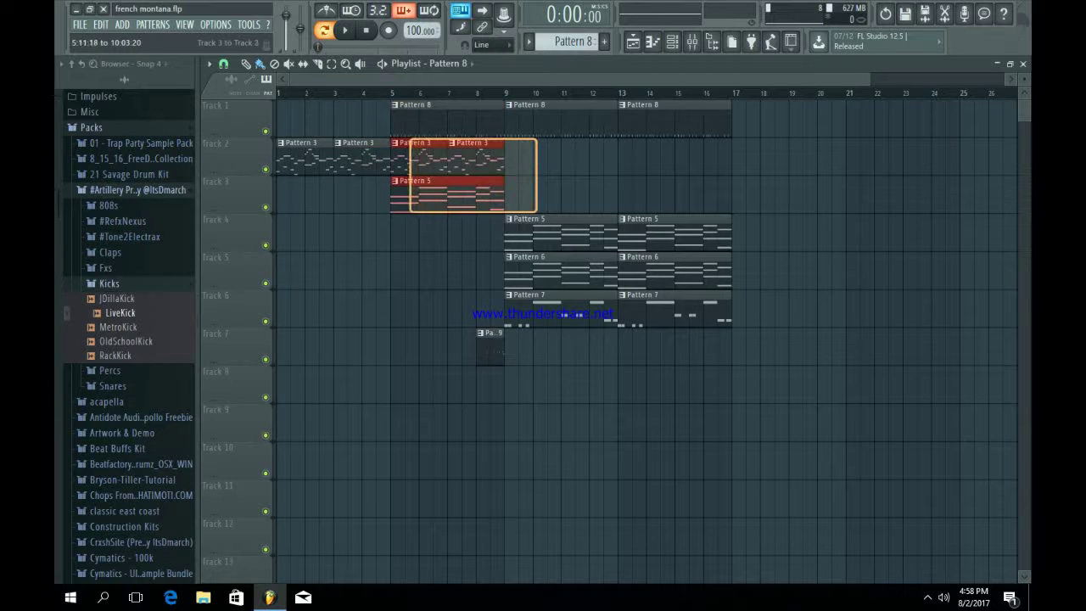
key(ctrl+b)
drag(812, 365, 518, 214)
key(ctrl+b)
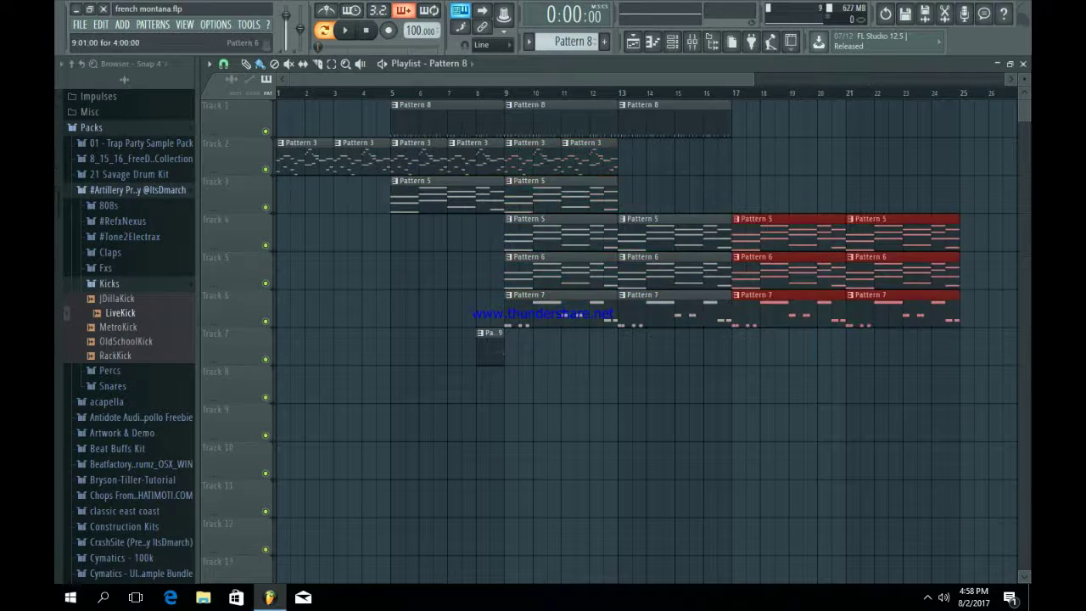
- Delete the Pattern 5, 6 and 7 clips at bars 9–16 on Tracks 4–6 and move the Pattern 9 clip to Track 4 at bar 12
right_click(664, 309)
right_click(661, 275)
right_click(649, 236)
right_click(609, 233)
right_click(600, 271)
right_click(590, 308)
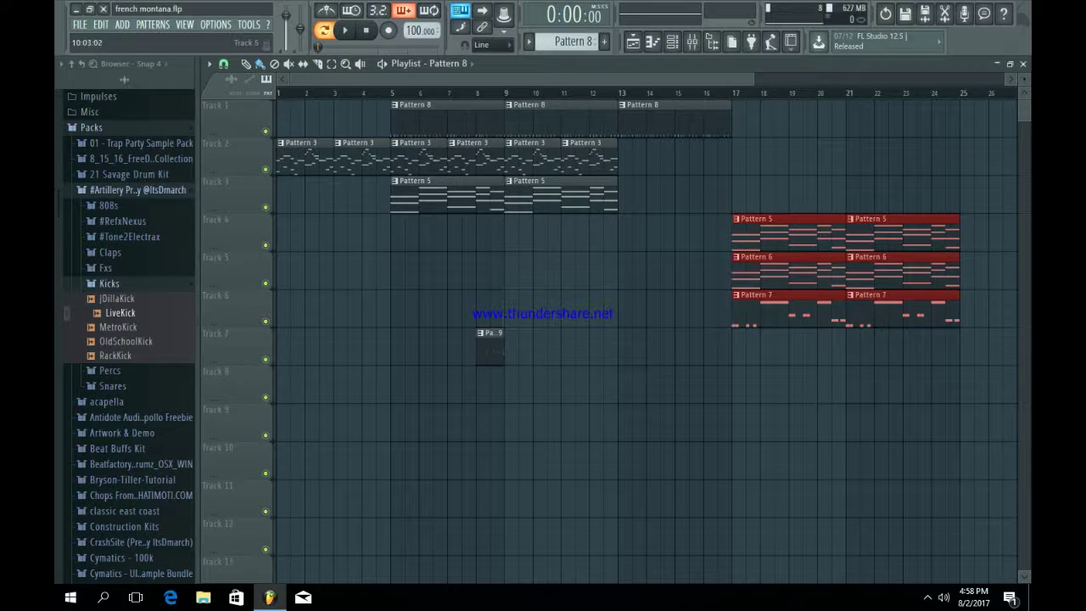
drag(491, 346, 575, 270)
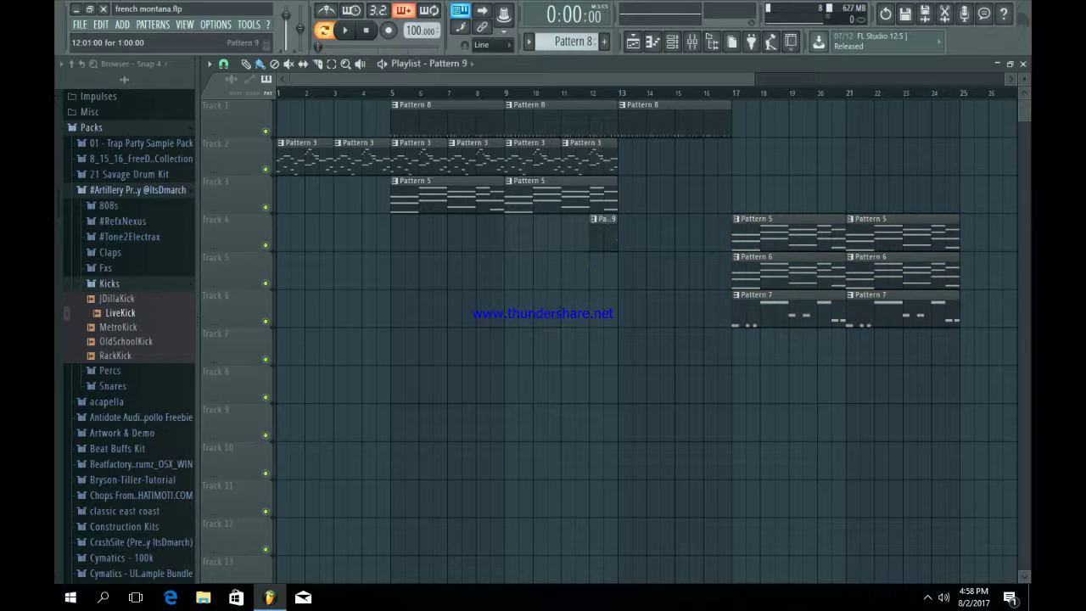
- Replace both Pattern 5 clips on Track 3 with Pattern 6 clips at bars 5 and 9
right_click(543, 197)
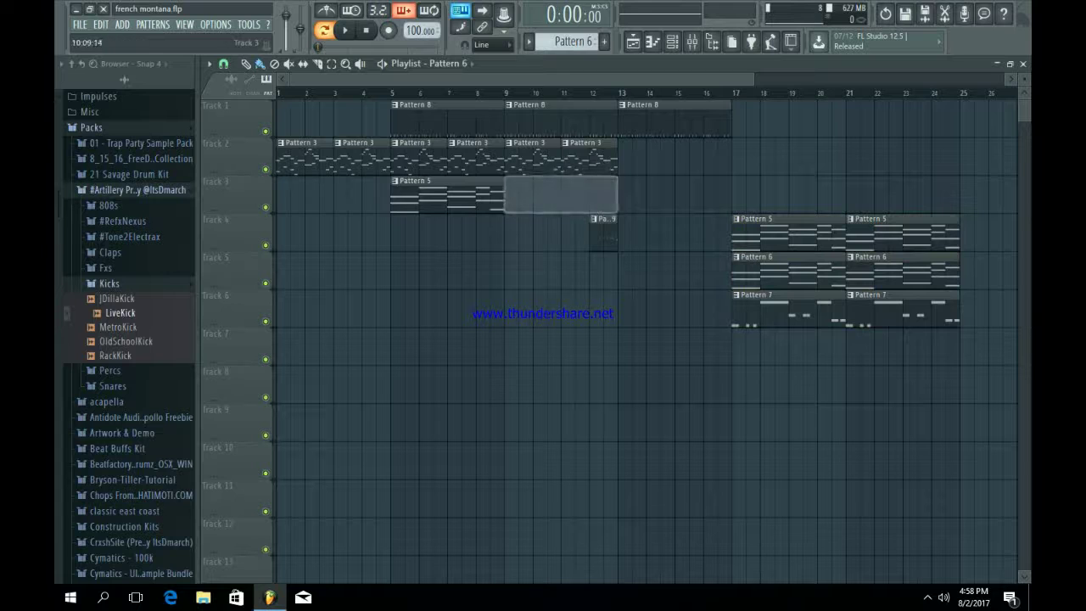
right_click(467, 197)
click(438, 197)
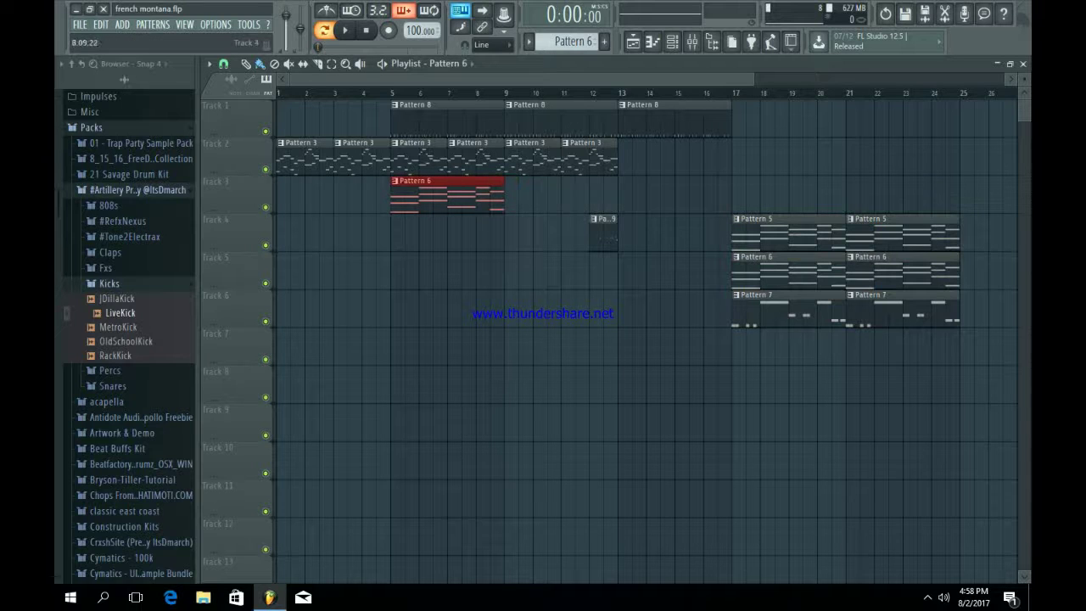
key(ctrl+b)
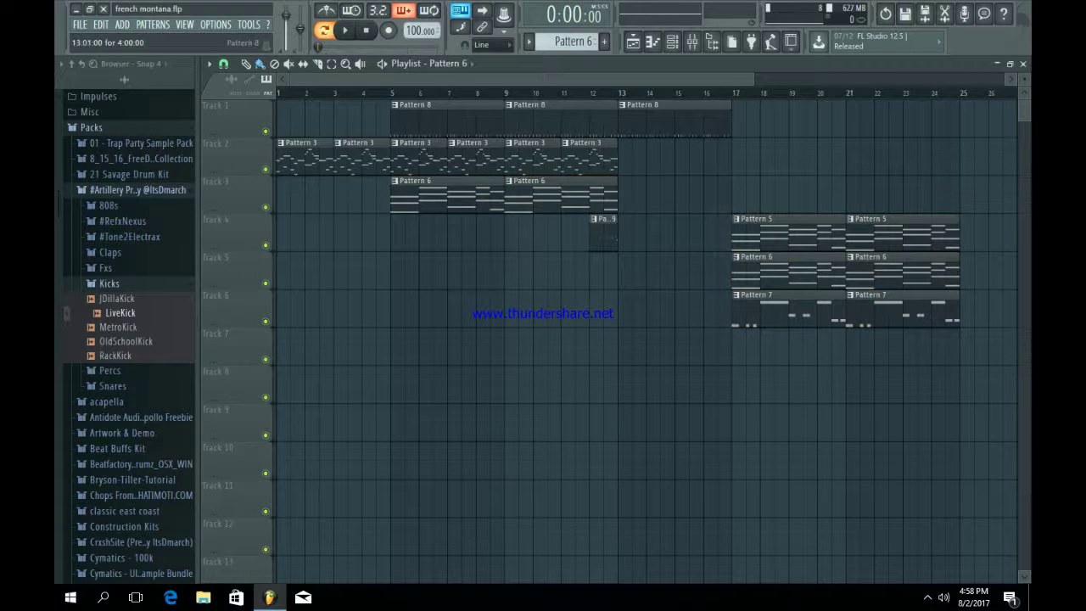
- Delete the Pattern 8 clip at bar 13 on Track 1 and browse the patterns' contents in the channel rack
right_click(693, 120)
click(671, 42)
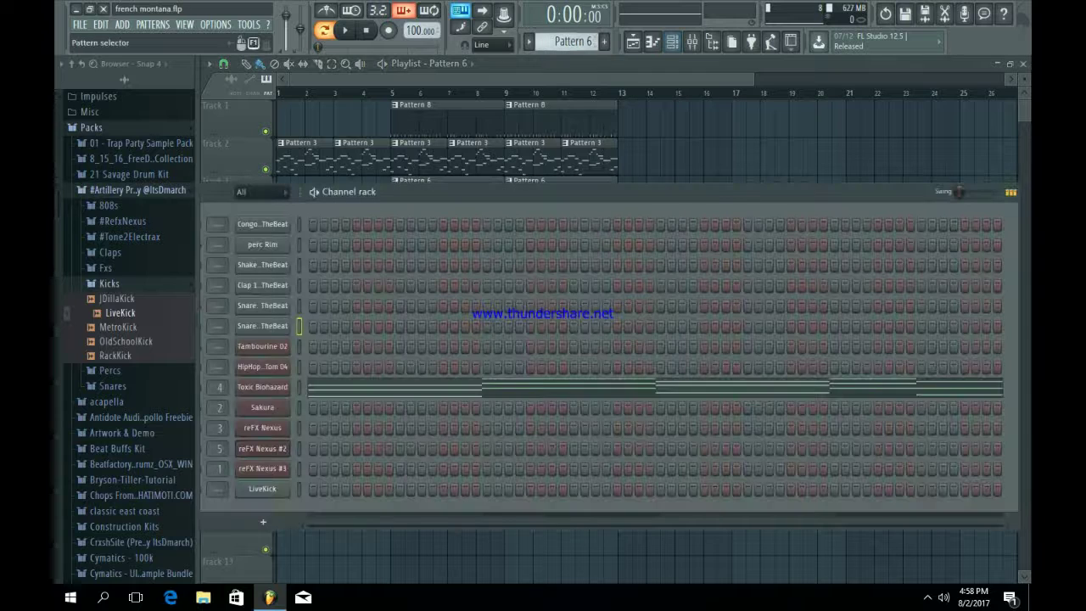
key(KP_Add)
key(KP_Add)
key(KP_Add)
key(KP_Add)
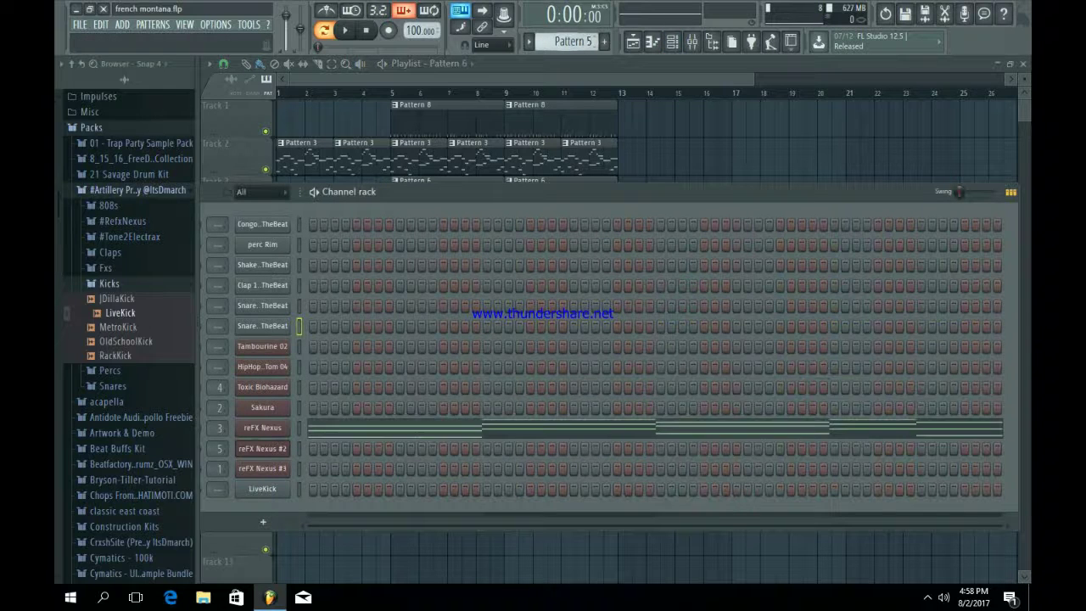
click(653, 79)
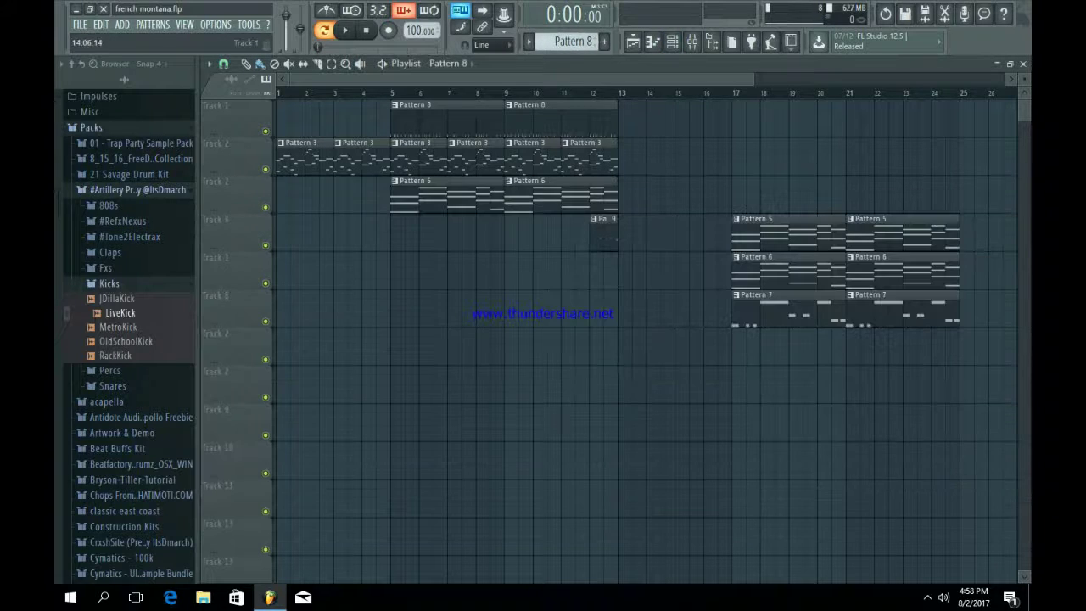
- Place Pattern 8 on Track 1 at bars 13, 17 and 21, and shift the Track 4–6 clips to bar 13, repeated through bar 24
click(636, 121)
drag(646, 120, 878, 120)
drag(966, 365, 727, 213)
drag(761, 233, 647, 233)
key(ctrl+b)
key(ctrl+z)
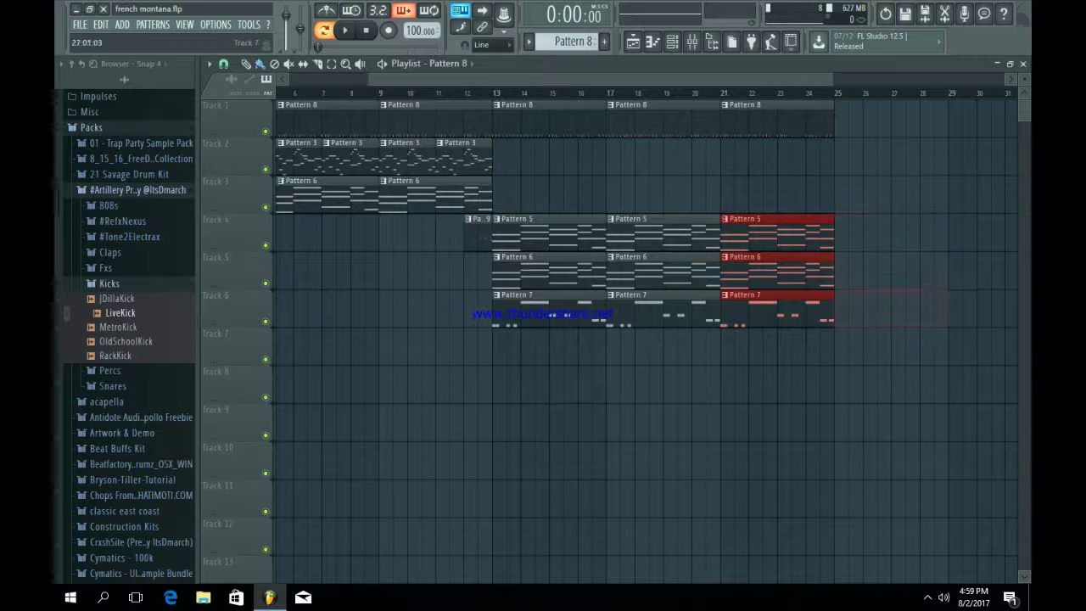
ctrl+click(899, 157)
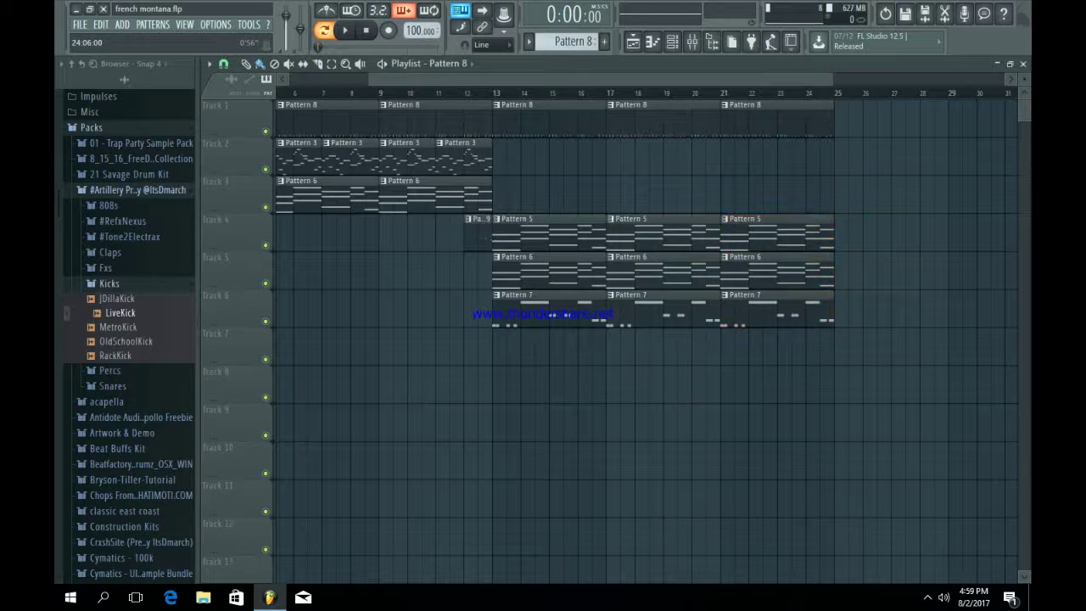
drag(806, 79, 696, 79)
drag(487, 250, 392, 98)
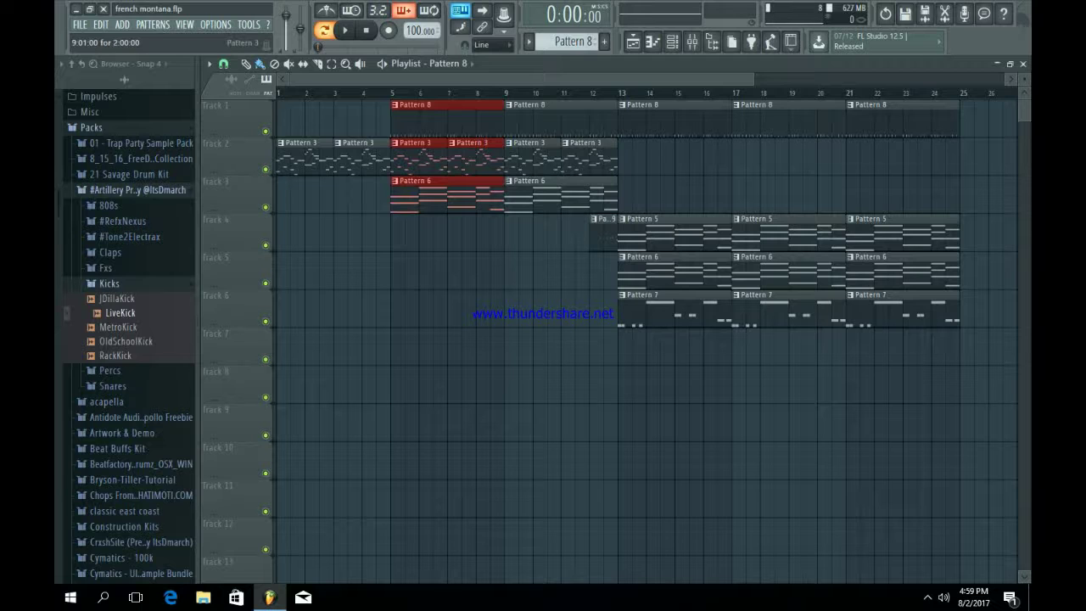
ctrl+click(682, 158)
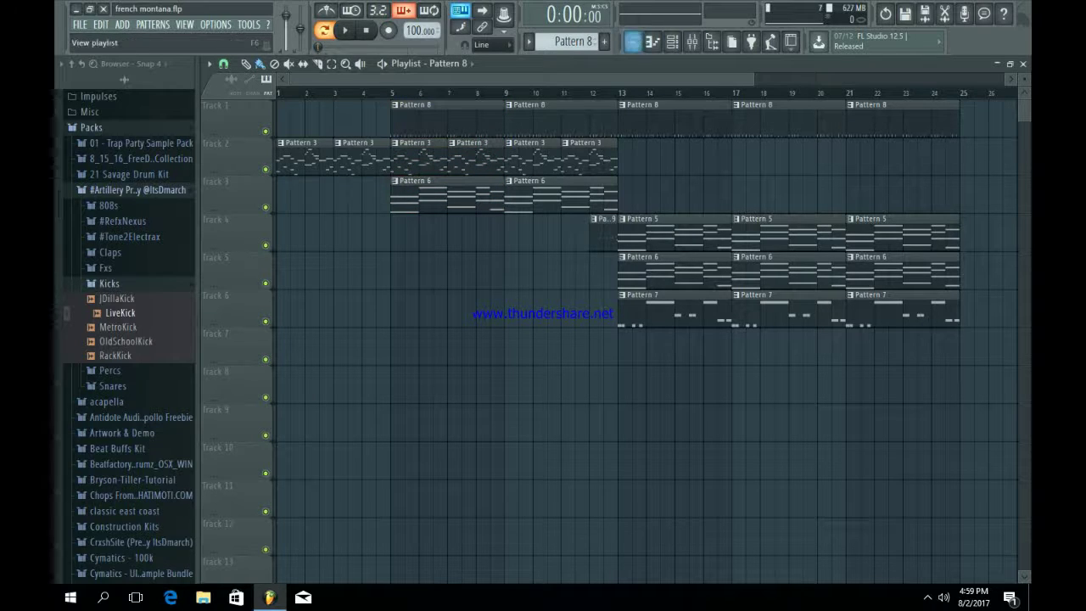
- Find the Sakura melody of Pattern 4 in the channel rack and place it on Track 5 at bars 9 and 11
click(672, 40)
scroll(573, 42, up, 2)
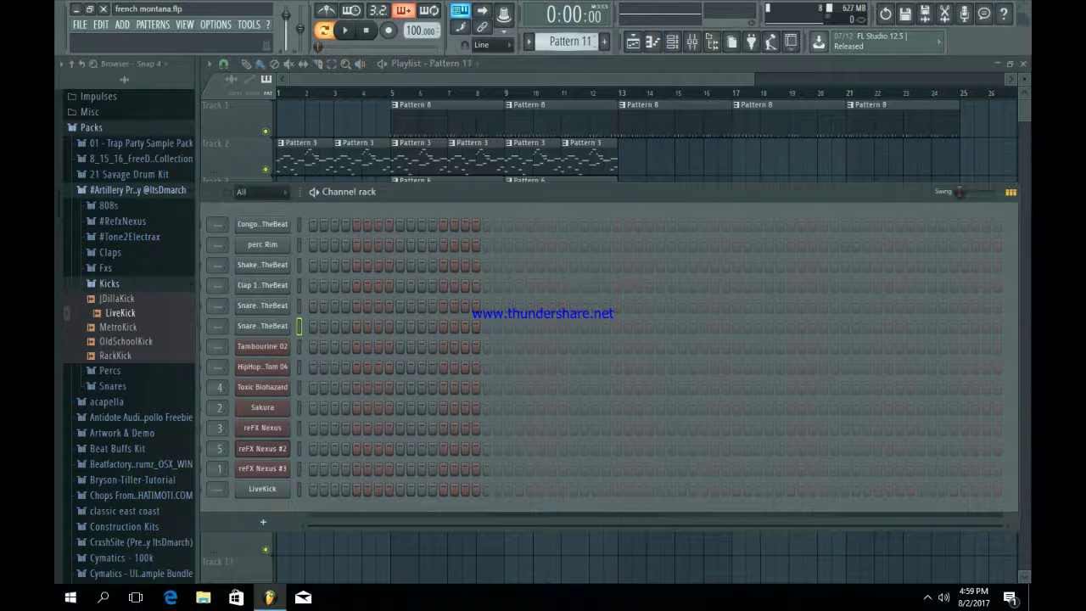
scroll(569, 41, down, 4)
scroll(569, 40, down, 1)
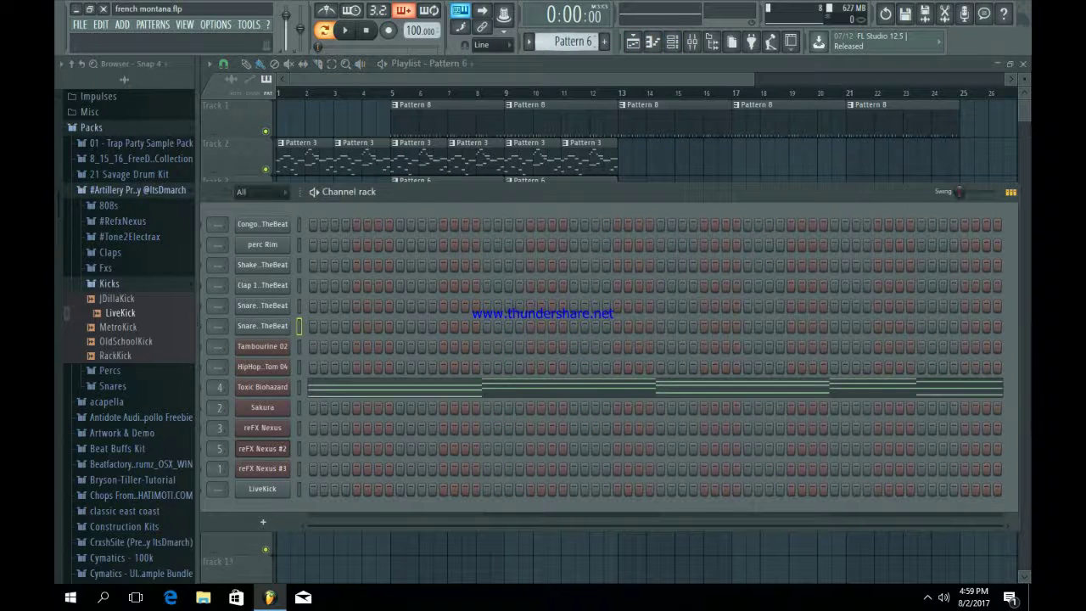
scroll(569, 41, down, 2)
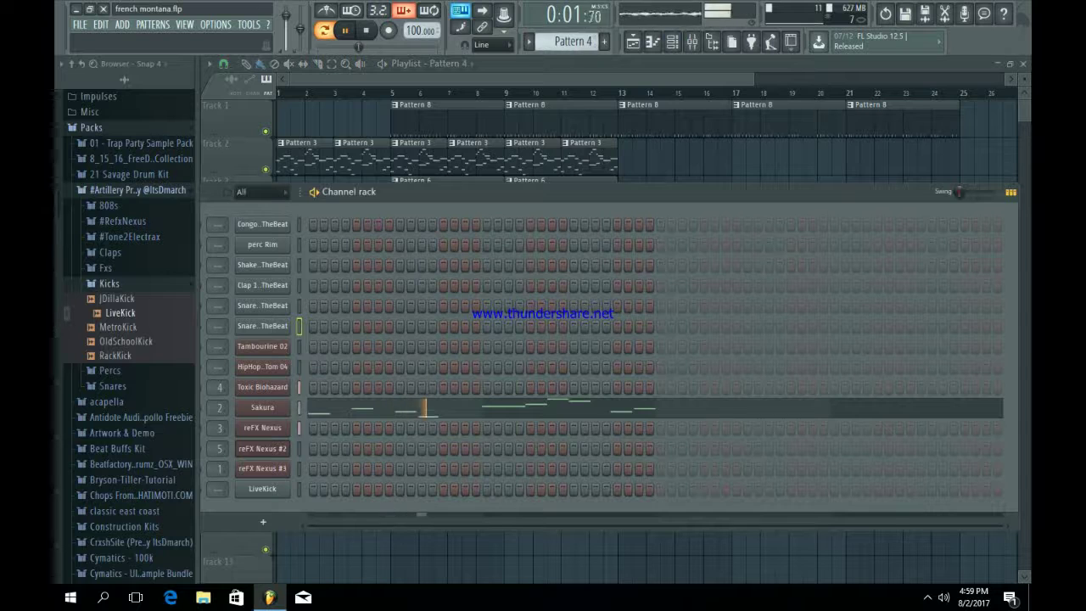
key(F6)
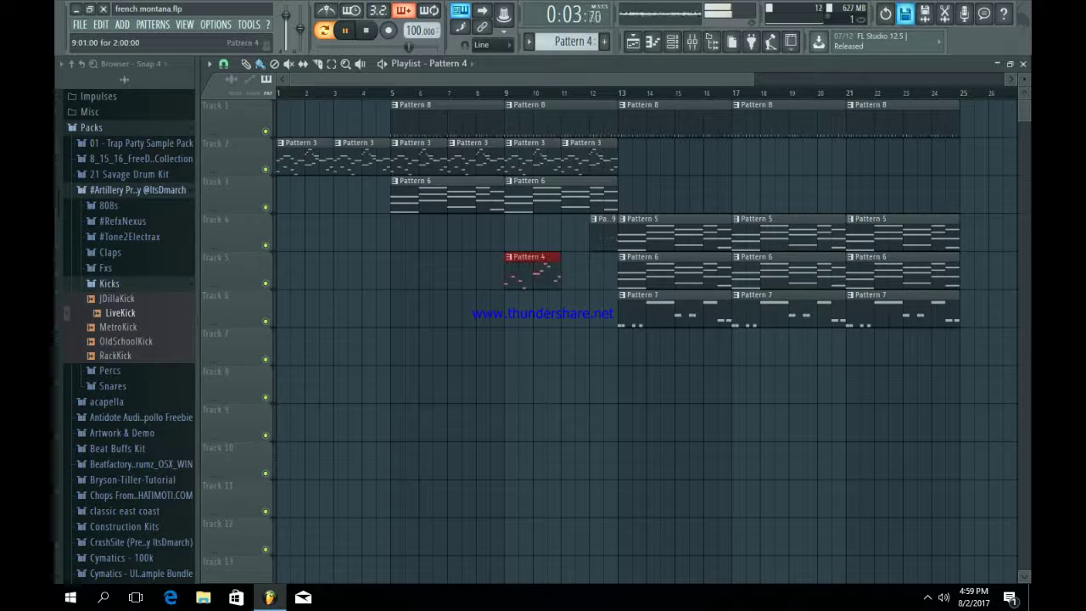
key(ctrl+b)
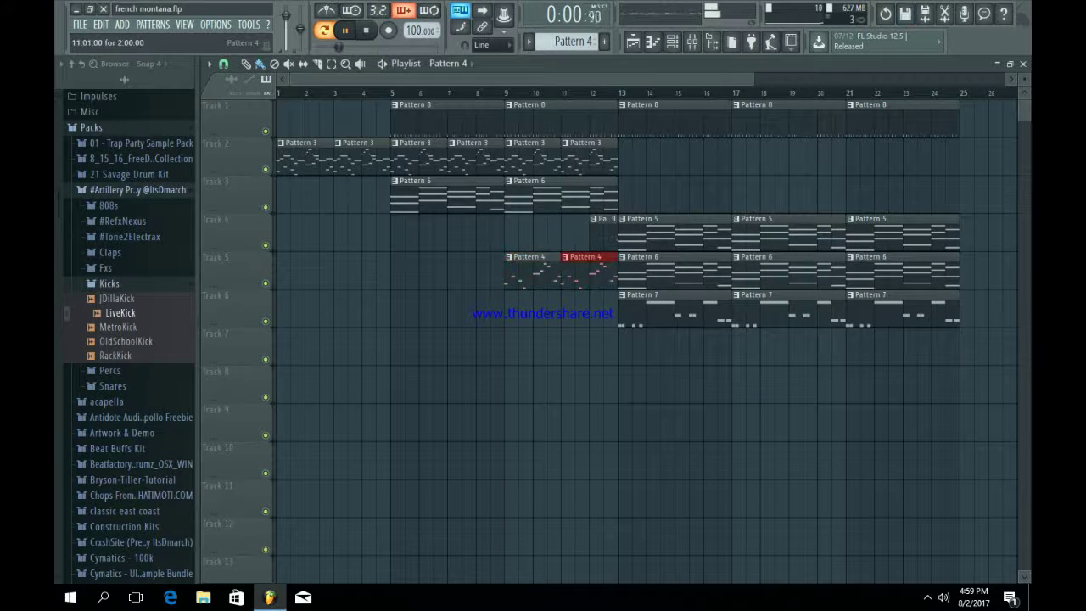
- Place Pattern 4 on Track 2 at bars 25 and 27, add Pattern 9 on Track 3 at bar 24, and stop playback
drag(700, 78, 797, 79)
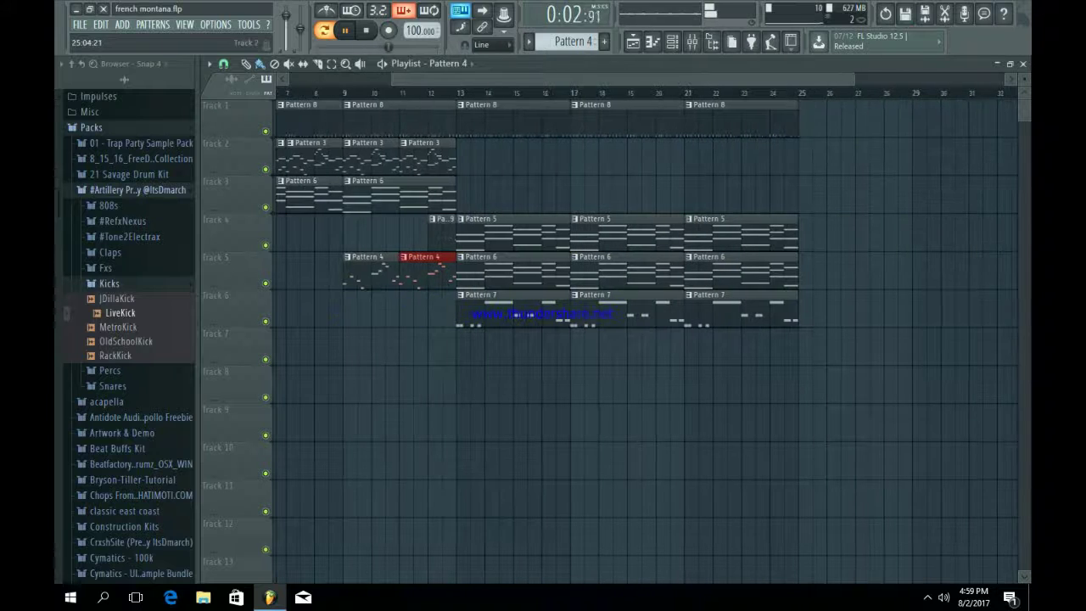
drag(818, 158, 821, 158)
key(ctrl+b)
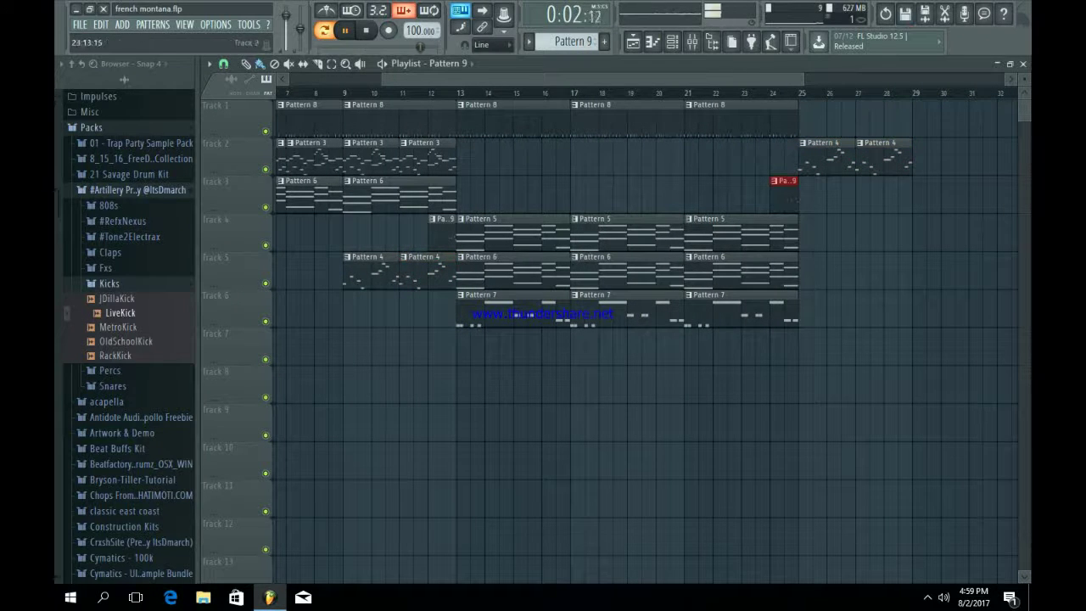
key(space)
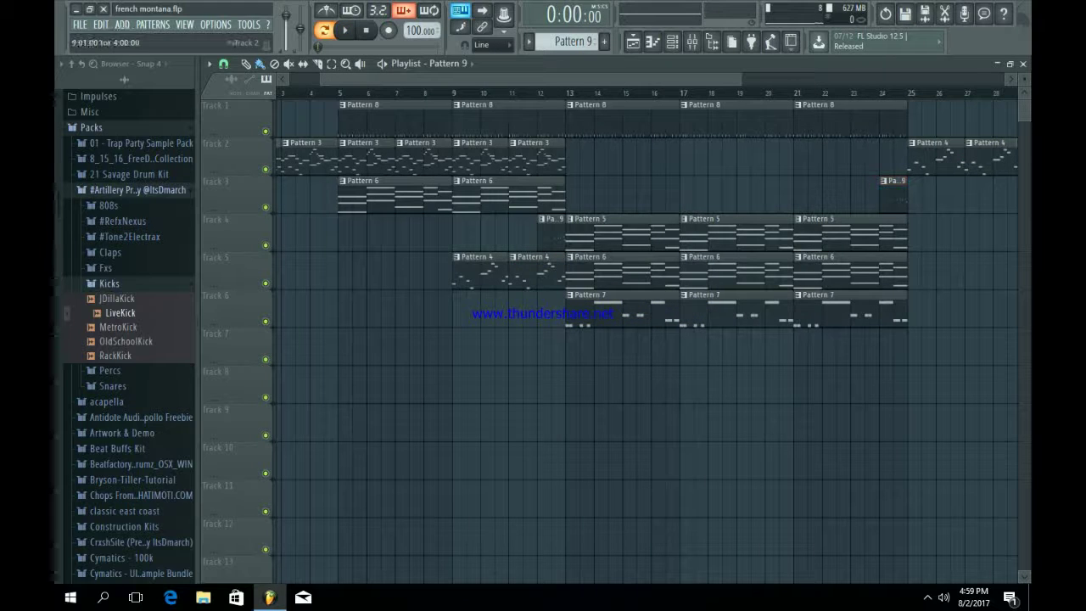
- Place Pattern 8 on Track 1 at bar 25 and duplicate it with the Track 2 Pattern 4 clips to bar 29
drag(525, 79, 621, 79)
click(745, 121)
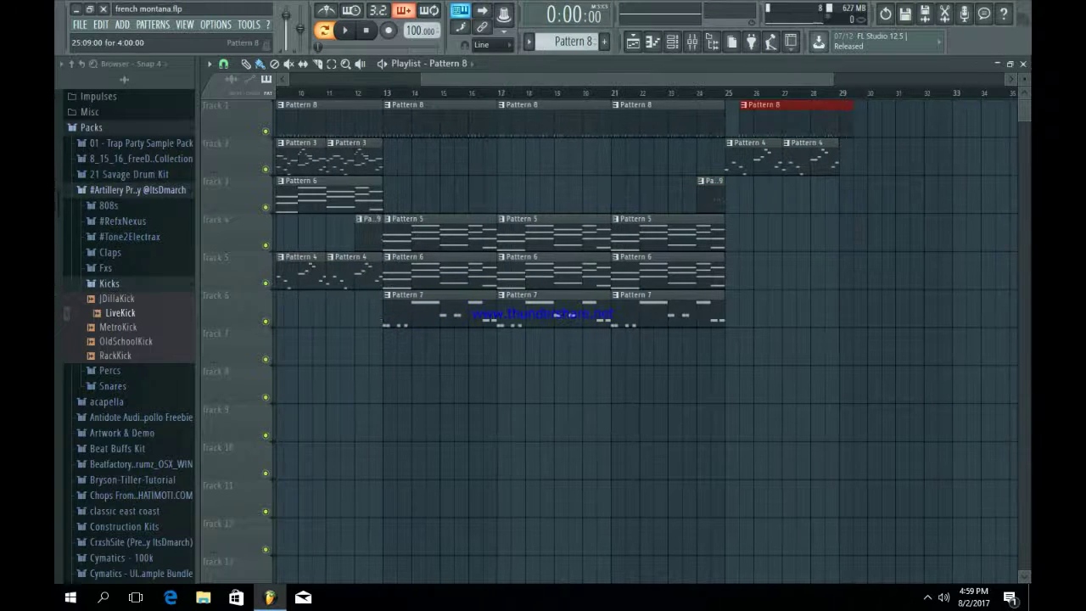
drag(877, 176, 765, 101)
key(ctrl+b)
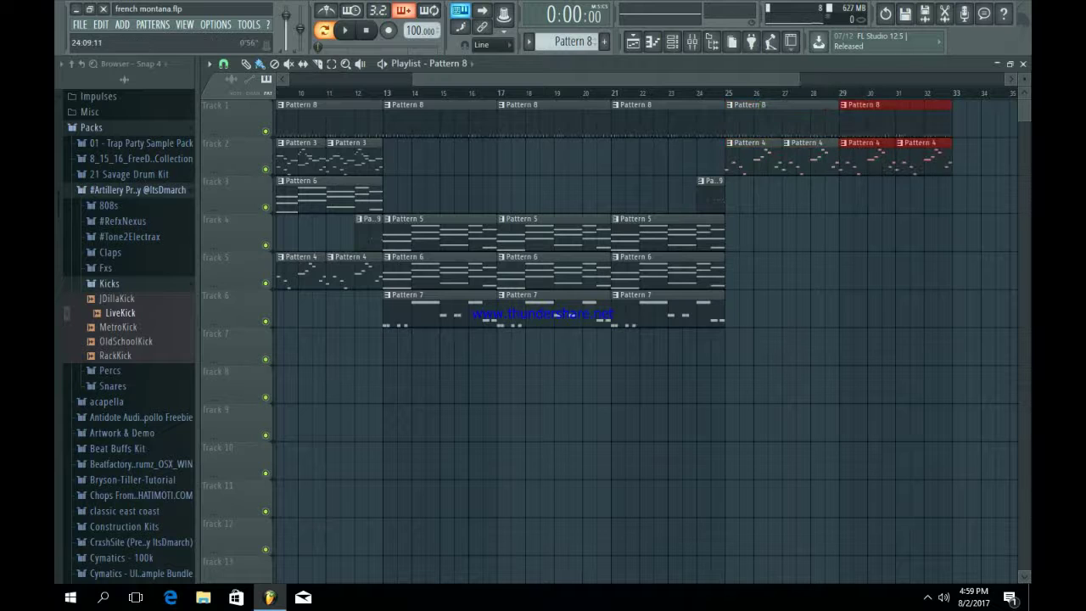
- Place Pattern 3 on Track 4 at bars 25, 27, 29 and 31, and play the arrangement from the start
mouse_move(679, 79)
mouse_down()
mouse_move(518, 79)
mouse_move(639, 79)
mouse_up()
click(361, 159)
mouse_move(703, 236)
mouse_down()
mouse_move(677, 241)
mouse_move(721, 257)
mouse_up()
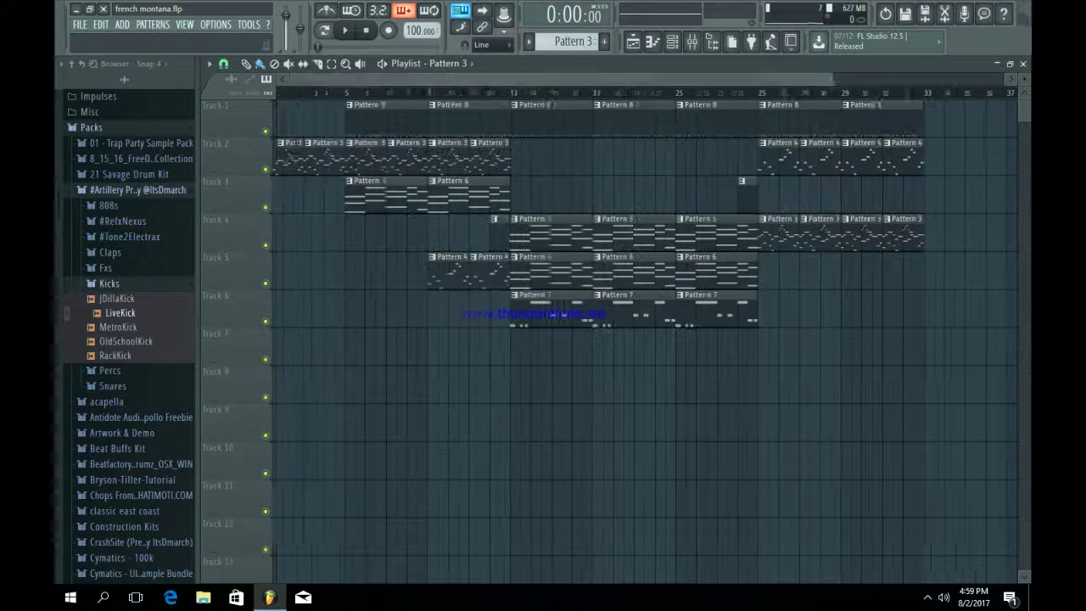
key(space)
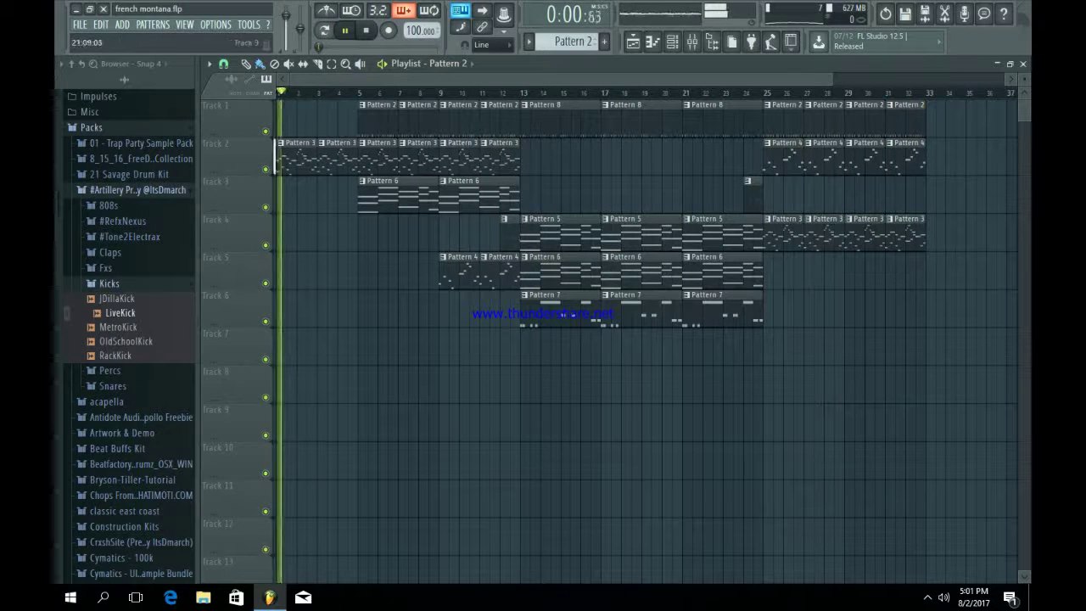